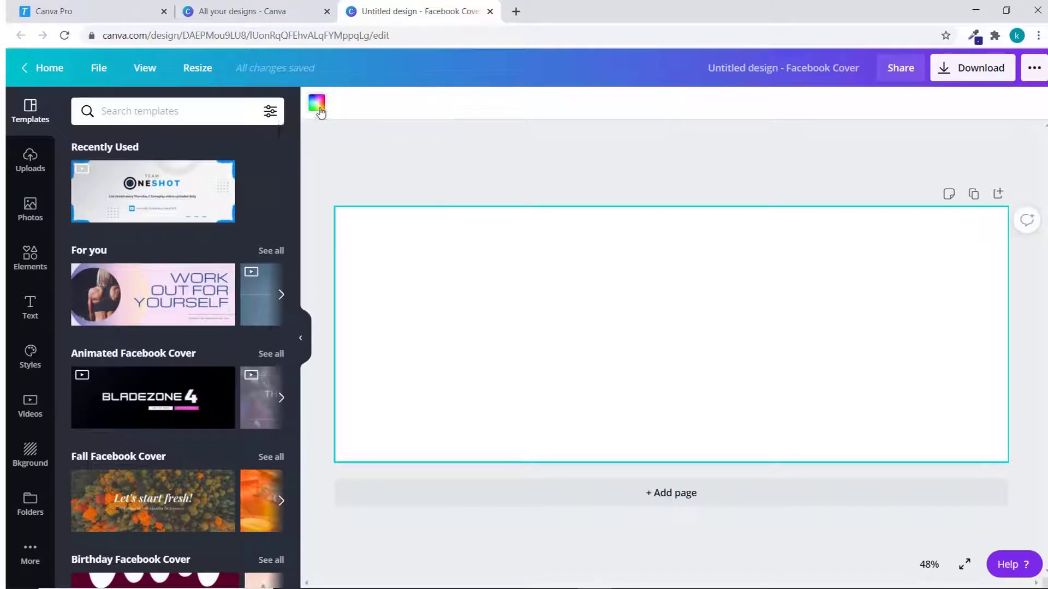
Copy the Blue Light colour code #3B3FBD from the sticky note and return to the Facebook cover design.
{"action": "left_click", "coordinate": [319, 108]}
{"action": "key", "text": "alt+Tab"}
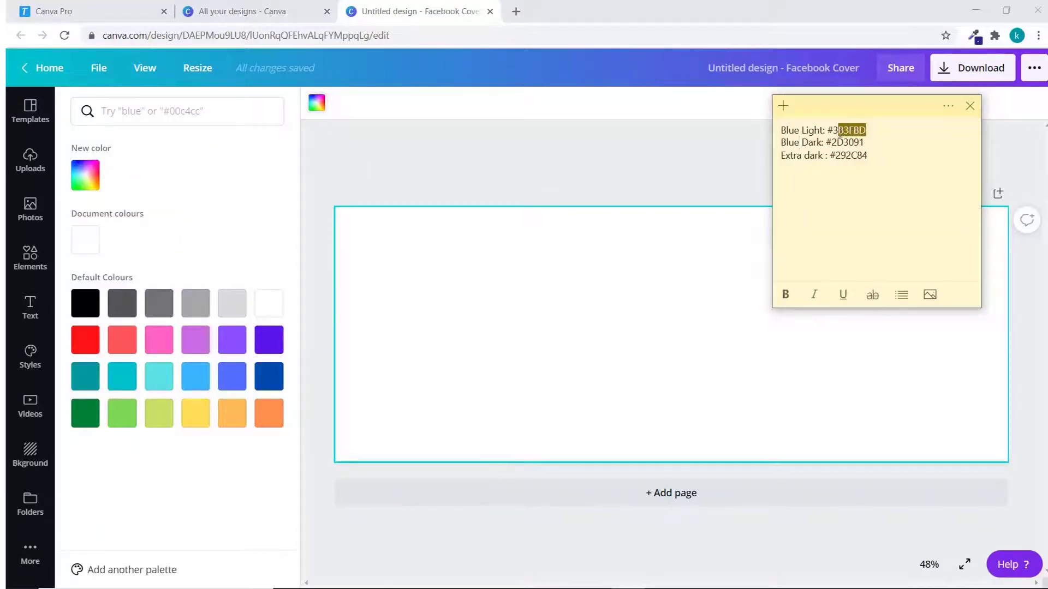
{"action": "key", "text": "ctrl+c"}
{"action": "key", "text": "alt+Tab"}
{"action": "key", "text": "ctrl+v"}
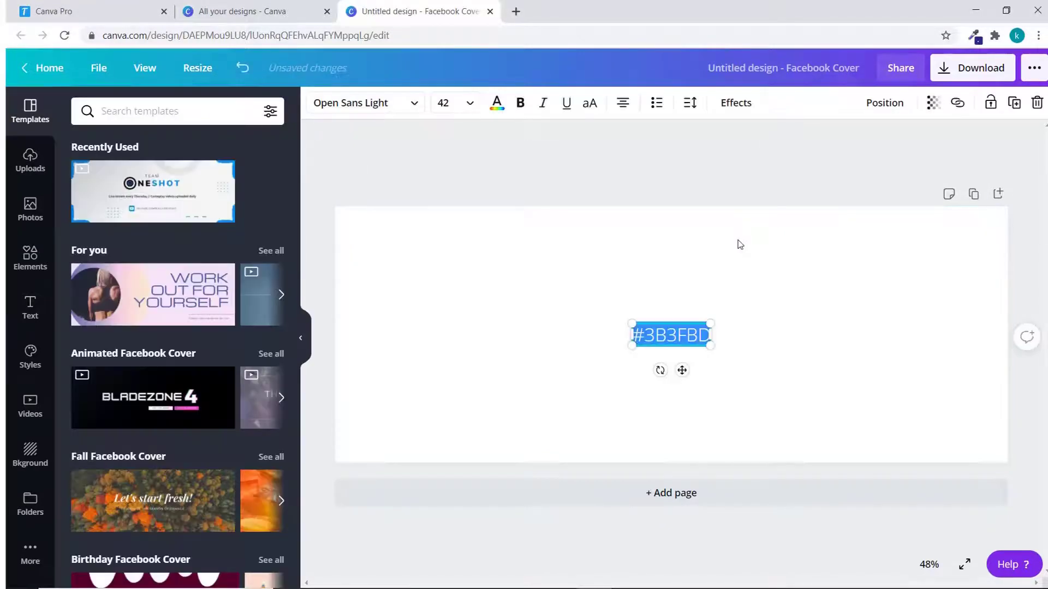
{"action": "key", "text": "Delete"}
{"action": "left_click", "coordinate": [464, 311]}
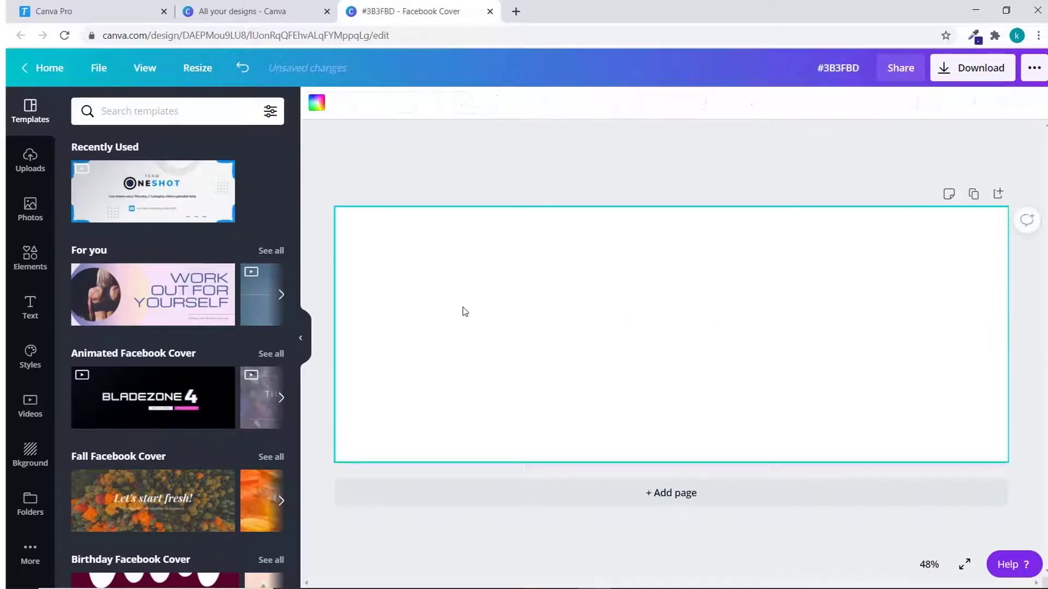
Set the cover's background colour to #3B3FBD.
{"action": "left_click", "coordinate": [318, 103]}
{"action": "left_click", "coordinate": [187, 109]}
{"action": "key", "text": "ctrl+v"}
{"action": "left_click", "coordinate": [86, 175]}
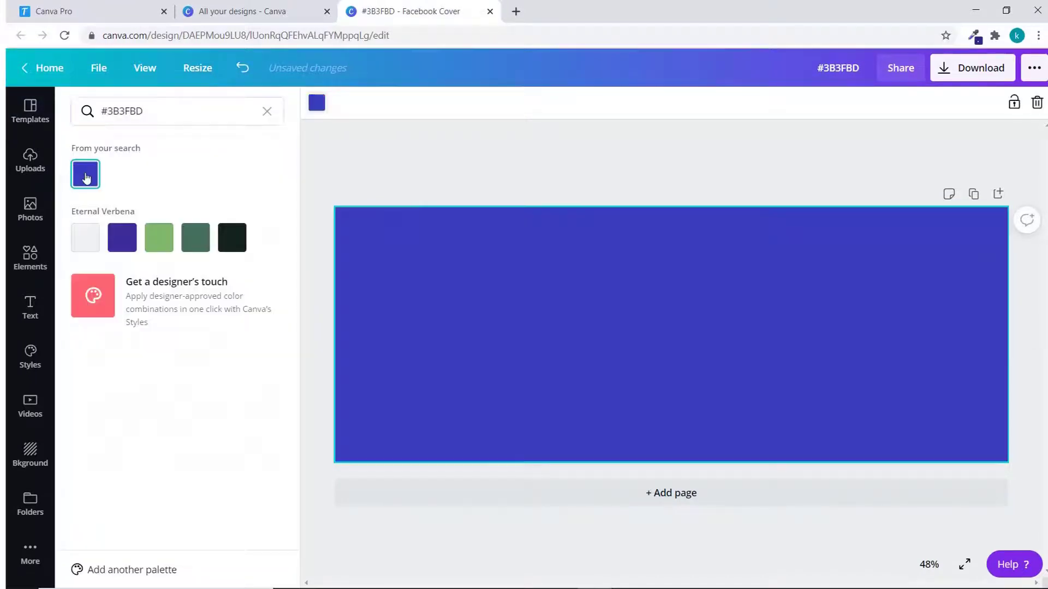
{"action": "left_click", "coordinate": [418, 196]}
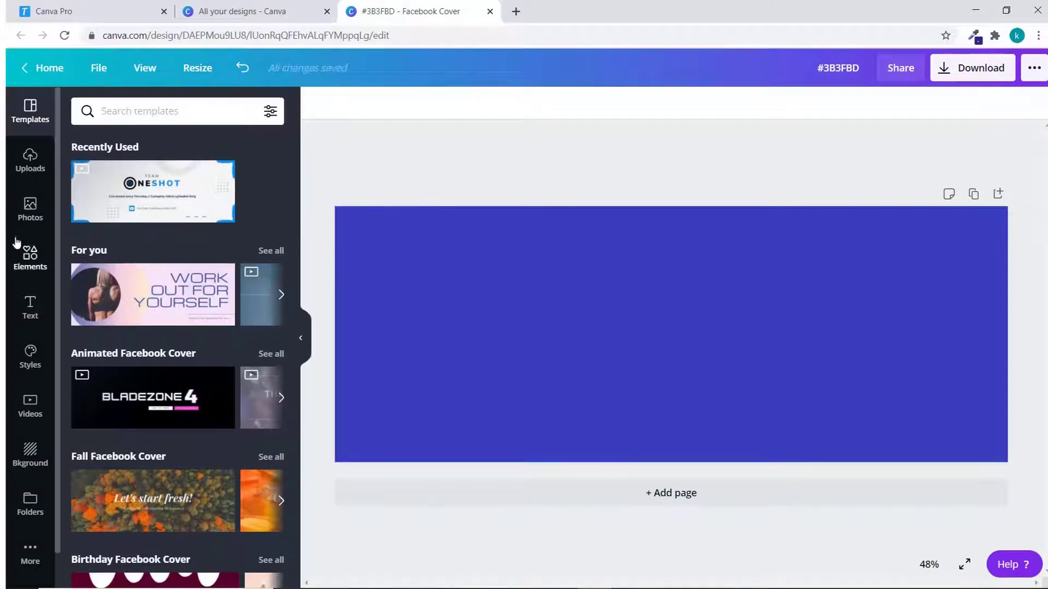
Browse the full Gradients element collection and add the purple-to-yellow cloud-shaped blob to the cover.
{"action": "left_click", "coordinate": [27, 262]}
{"action": "scroll", "coordinate": [301, 345], "scroll_direction": "down", "scroll_amount": 8}
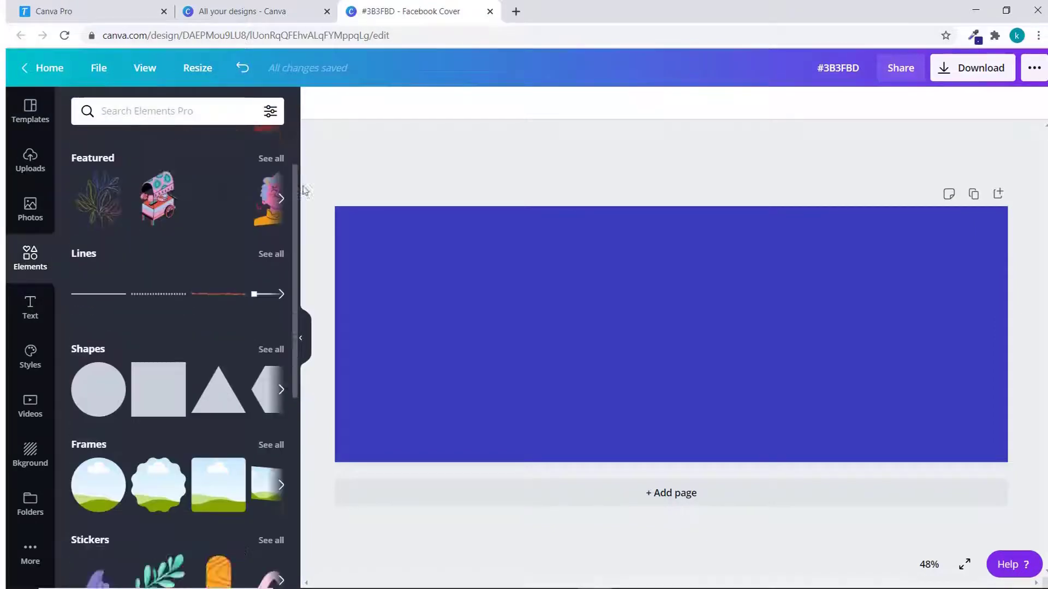
{"action": "scroll", "coordinate": [300, 345], "scroll_direction": "down", "scroll_amount": 3}
{"action": "left_click", "coordinate": [270, 267]}
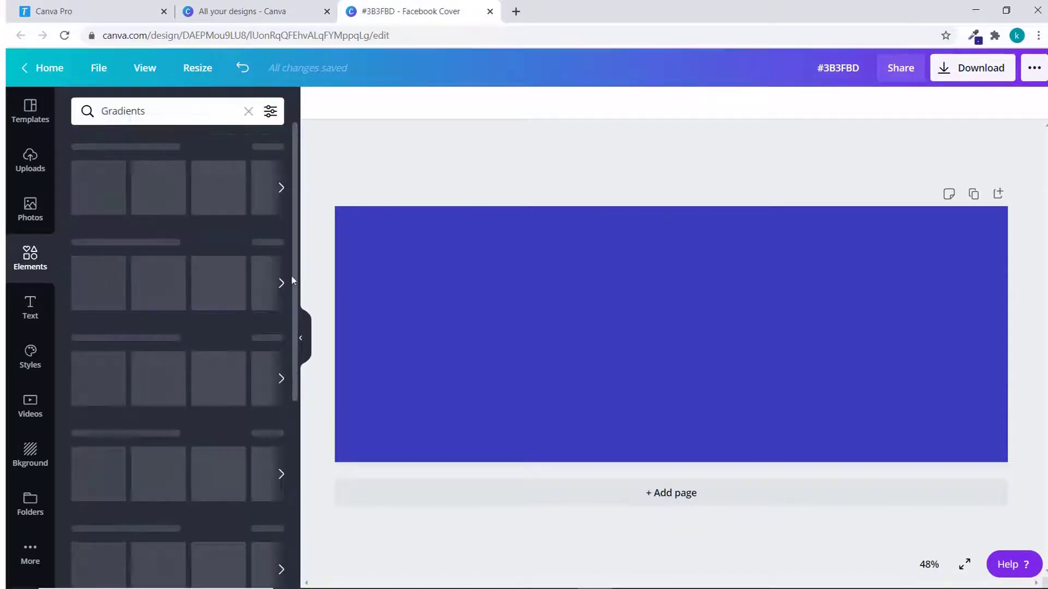
{"action": "scroll", "coordinate": [297, 224], "scroll_direction": "down", "scroll_amount": 1}
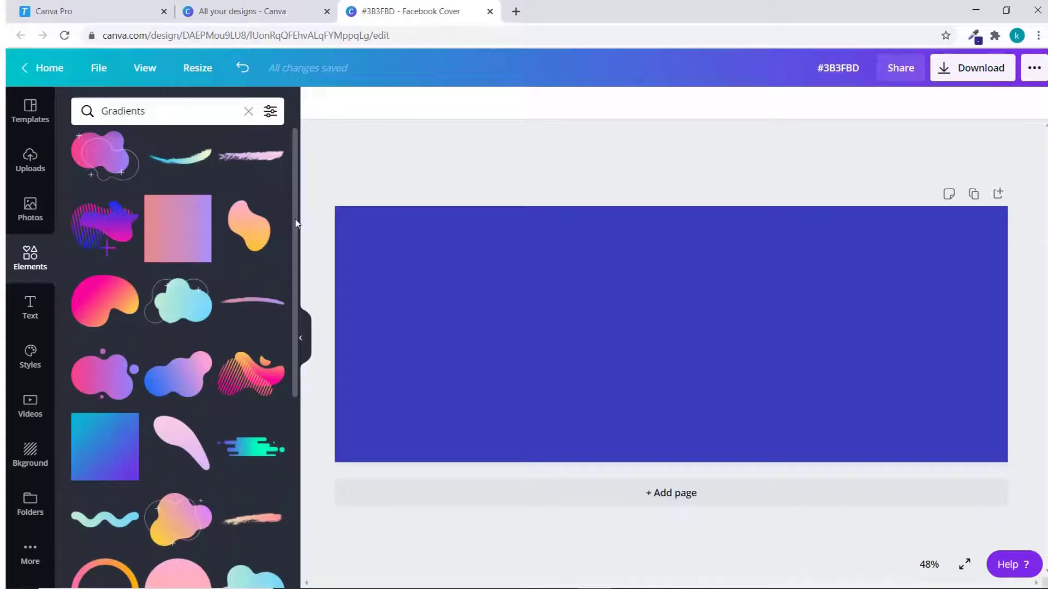
{"action": "left_click_drag", "start_coordinate": [296, 224], "coordinate": [292, 397]}
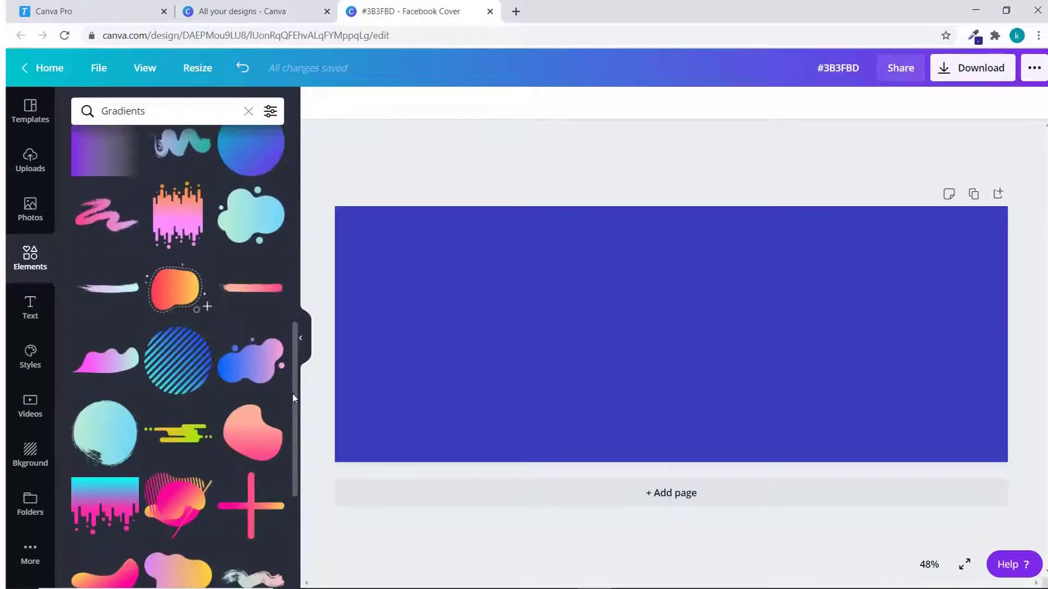
{"action": "scroll", "coordinate": [295, 401], "scroll_direction": "down", "scroll_amount": 5}
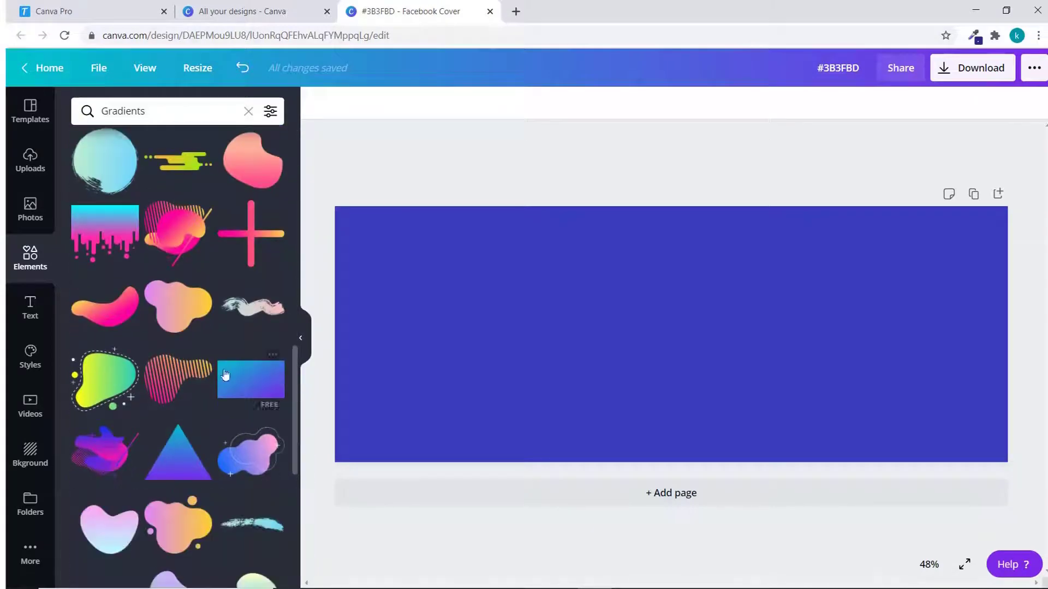
{"action": "left_click", "coordinate": [193, 315]}
Rotate and enlarge the purple-to-yellow blob, placing it so it fills the cover's lower-right corner and runs off the page.
{"action": "left_click_drag", "start_coordinate": [671, 411], "coordinate": [710, 414]}
{"action": "left_click_drag", "start_coordinate": [633, 407], "coordinate": [494, 587]}
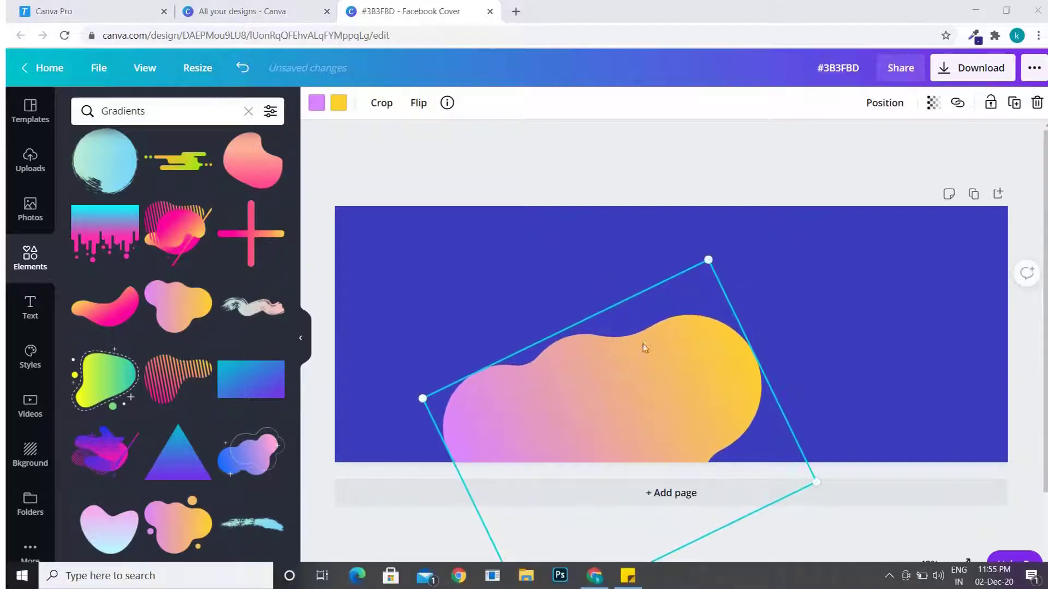
{"action": "left_click_drag", "start_coordinate": [710, 252], "coordinate": [779, 151]}
{"action": "left_click_drag", "start_coordinate": [698, 322], "coordinate": [926, 380]}
{"action": "left_click_drag", "start_coordinate": [682, 546], "coordinate": [692, 571]}
{"action": "left_click_drag", "start_coordinate": [812, 417], "coordinate": [830, 465]}
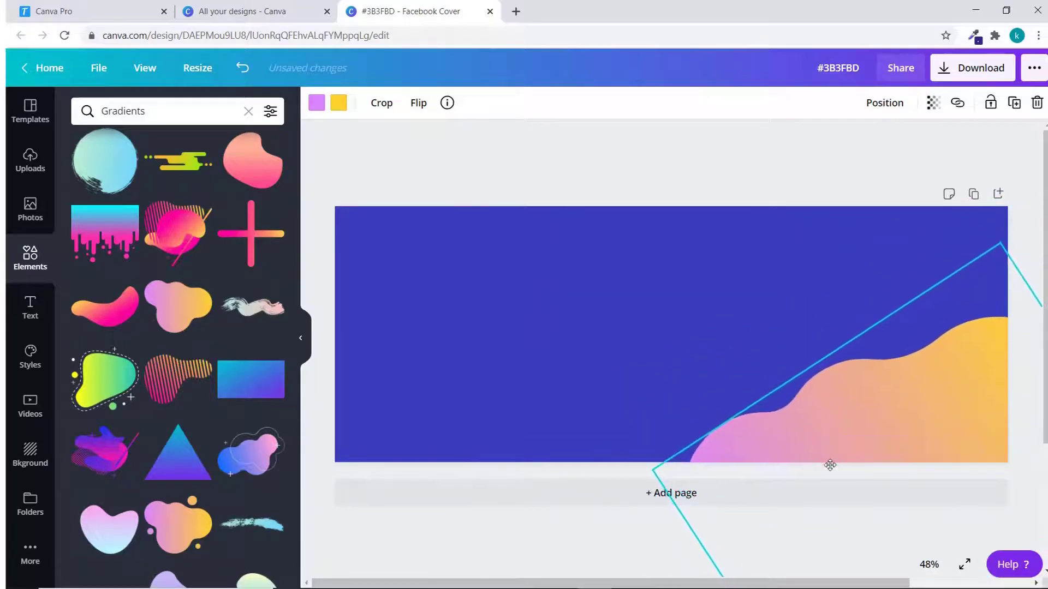
Set both gradient colours of the corner blob to the Blue Dark code #2D3091 from the sticky note.
{"action": "key", "text": "alt+Tab"}
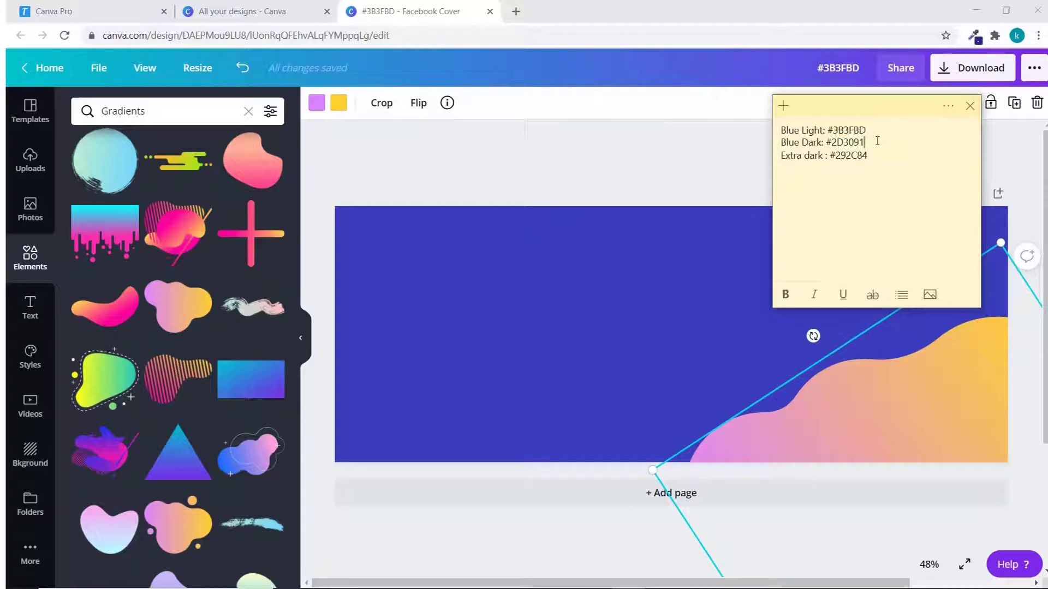
{"action": "key", "text": "alt+Tab"}
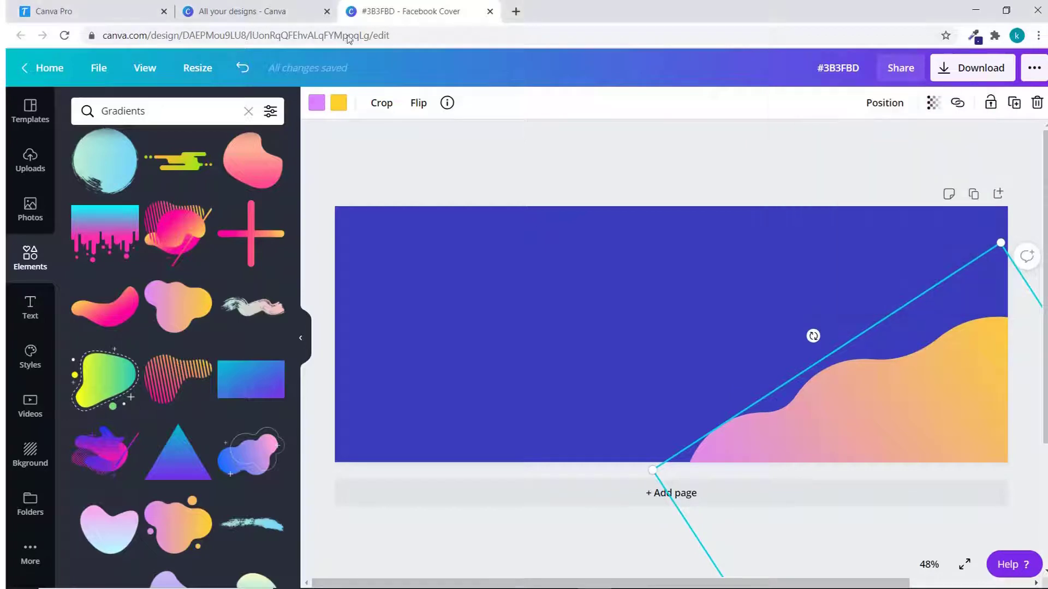
{"action": "left_click", "coordinate": [317, 103]}
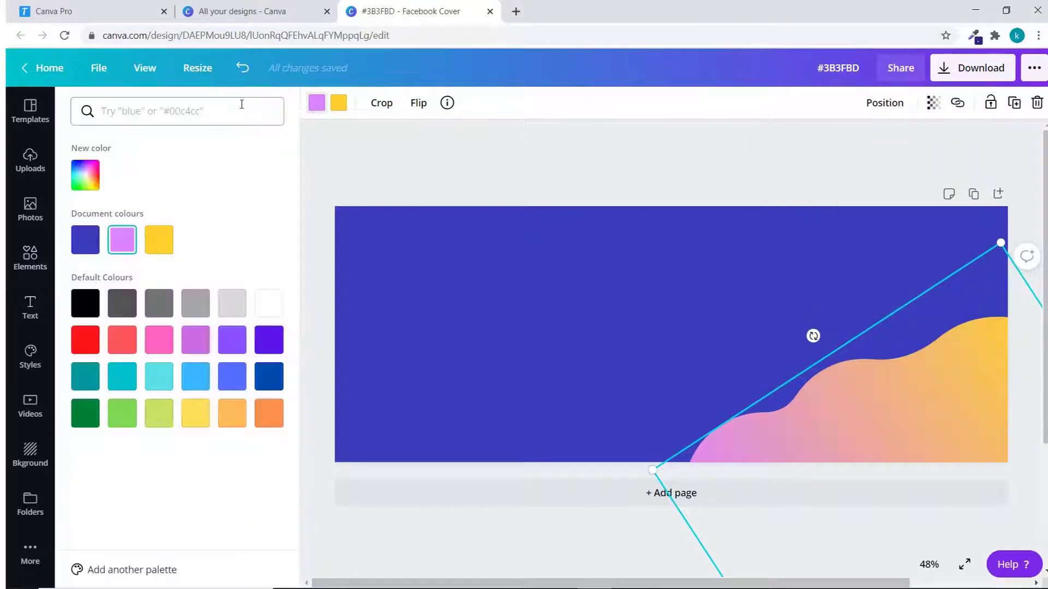
{"action": "left_click", "coordinate": [203, 109]}
{"action": "type", "text": "#2D3091"}
{"action": "left_click", "coordinate": [86, 174]}
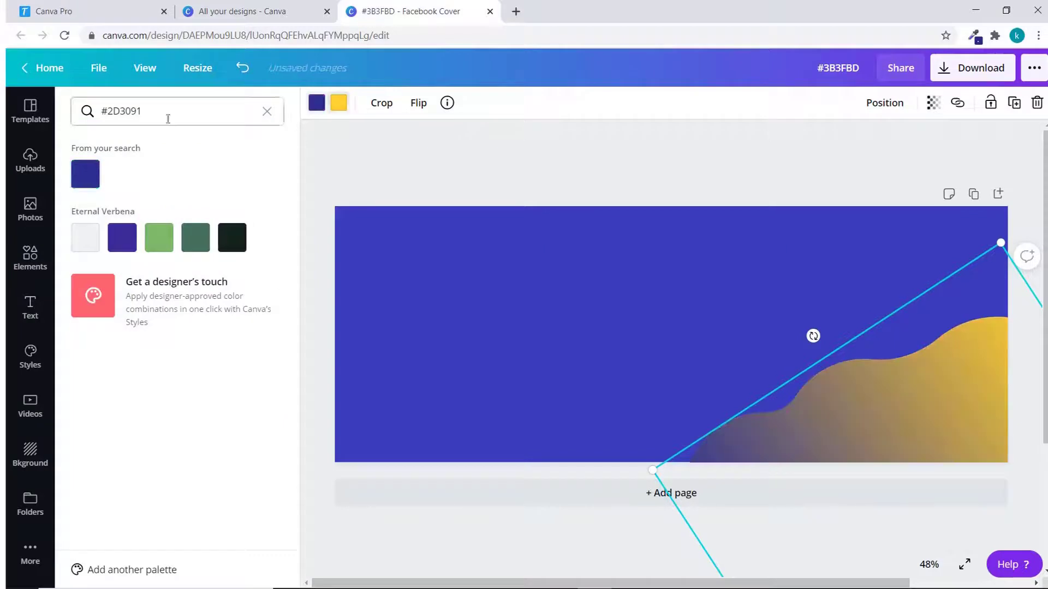
{"action": "left_click", "coordinate": [85, 173]}
{"action": "left_click", "coordinate": [324, 172]}
{"action": "left_click", "coordinate": [323, 172]}
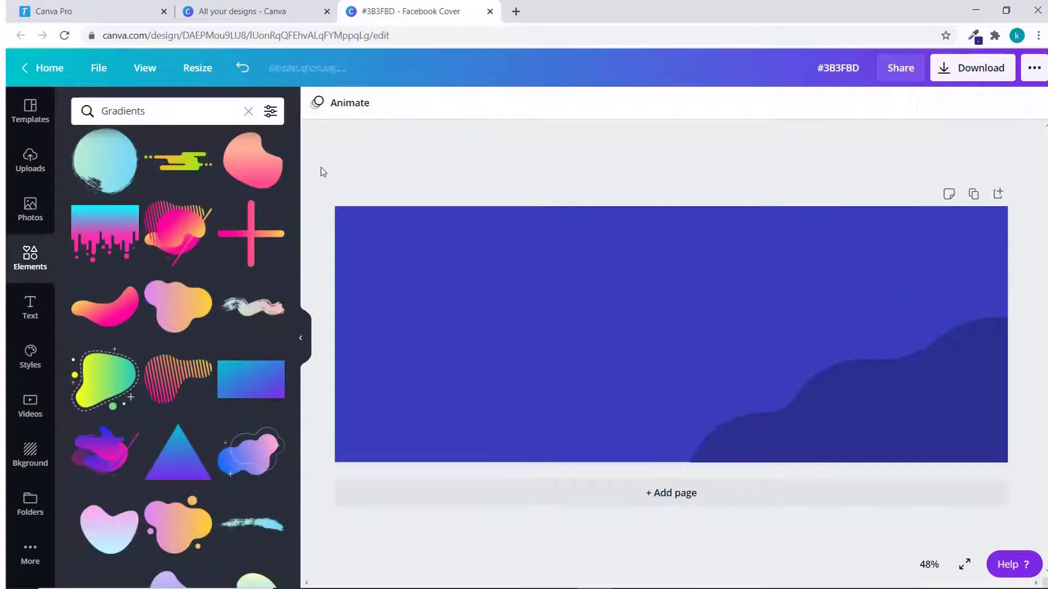
Slightly enlarge the dark blue blob and readjust its position in the cover's lower-right corner.
{"action": "left_click_drag", "start_coordinate": [810, 442], "coordinate": [788, 441]}
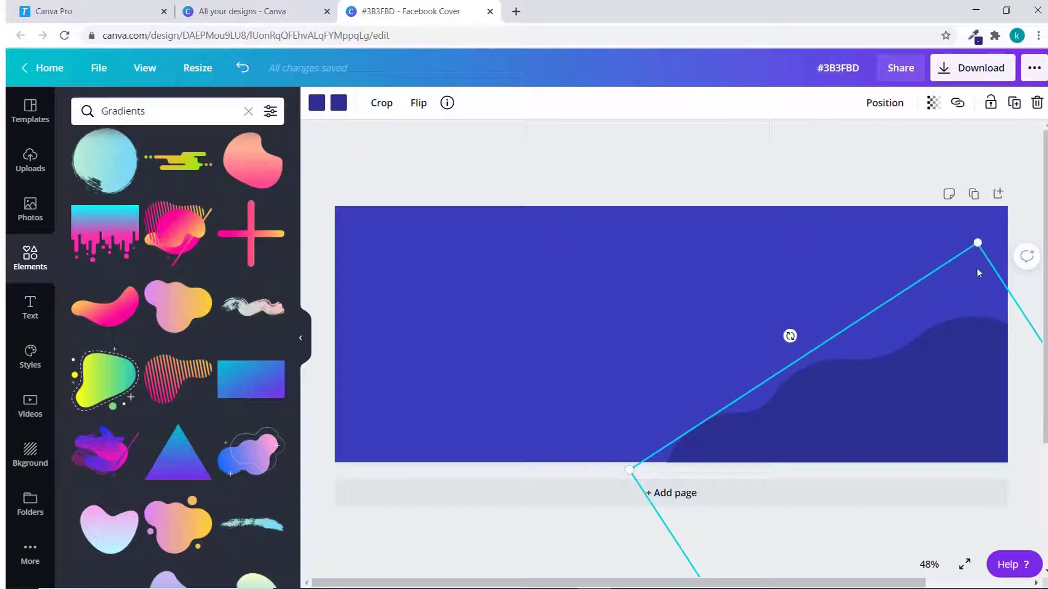
{"action": "left_click_drag", "start_coordinate": [978, 243], "coordinate": [987, 229]}
{"action": "left_click_drag", "start_coordinate": [963, 366], "coordinate": [975, 387]}
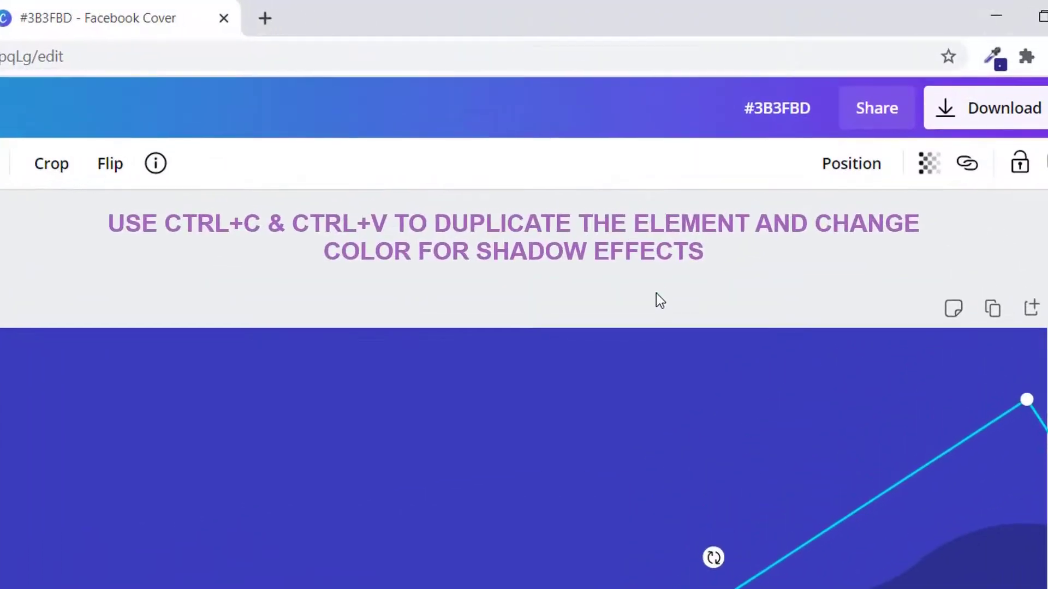
Duplicate the dark blue corner blob and recolour the copy with the Extra dark code #292C84 from the sticky note.
{"action": "left_click", "coordinate": [762, 185]}
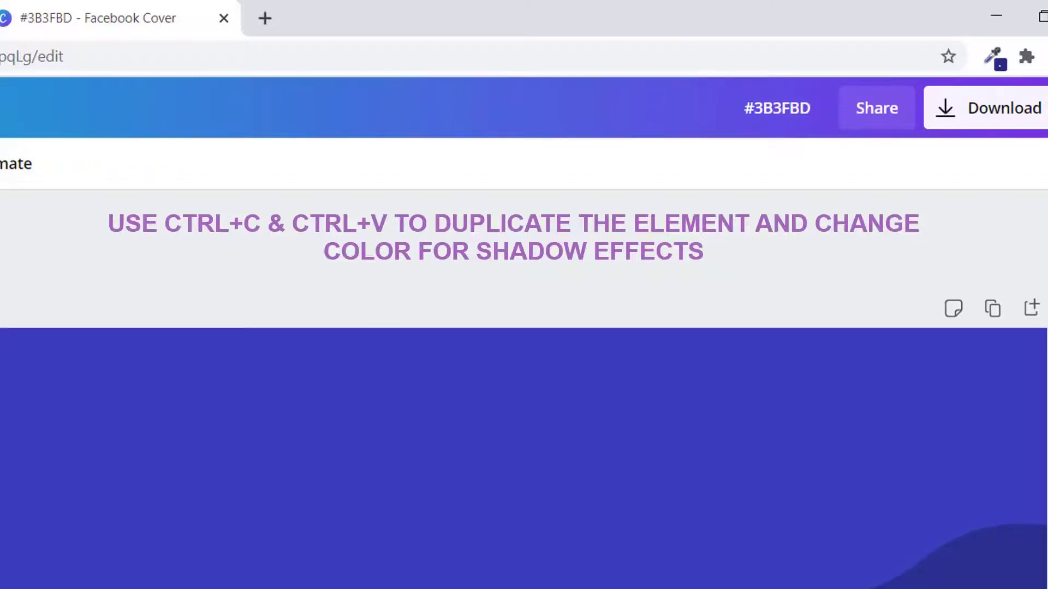
{"action": "key", "text": "ctrl+v"}
{"action": "key", "text": "alt+Tab"}
{"action": "left_click_drag", "start_coordinate": [871, 155], "coordinate": [854, 156]}
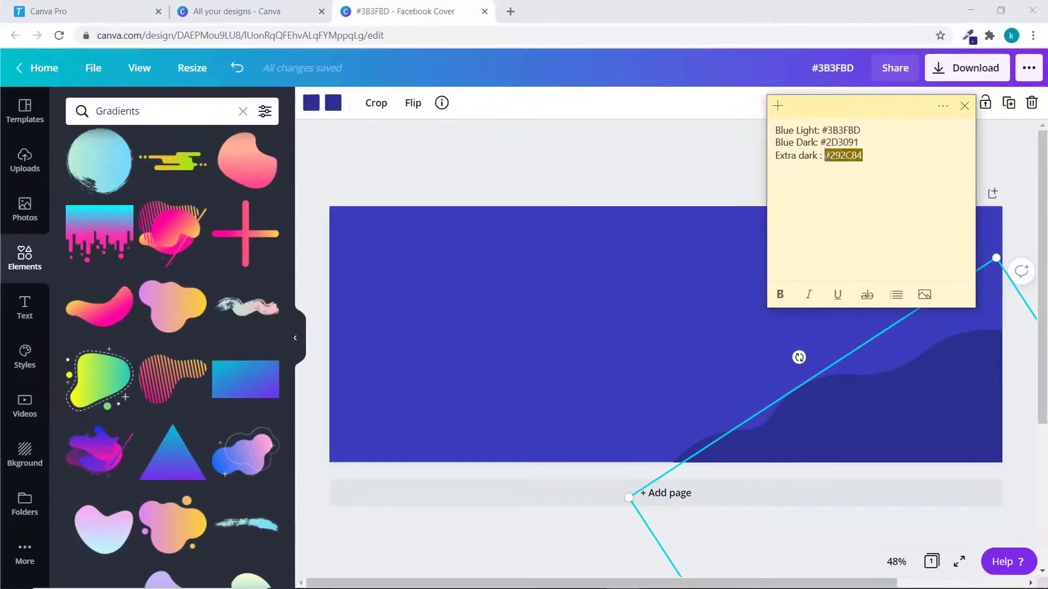
{"action": "key", "text": "ctrl+c"}
{"action": "key", "text": "alt+Tab"}
{"action": "left_click", "coordinate": [311, 103]}
{"action": "left_click", "coordinate": [206, 111]}
{"action": "key", "text": "ctrl+v"}
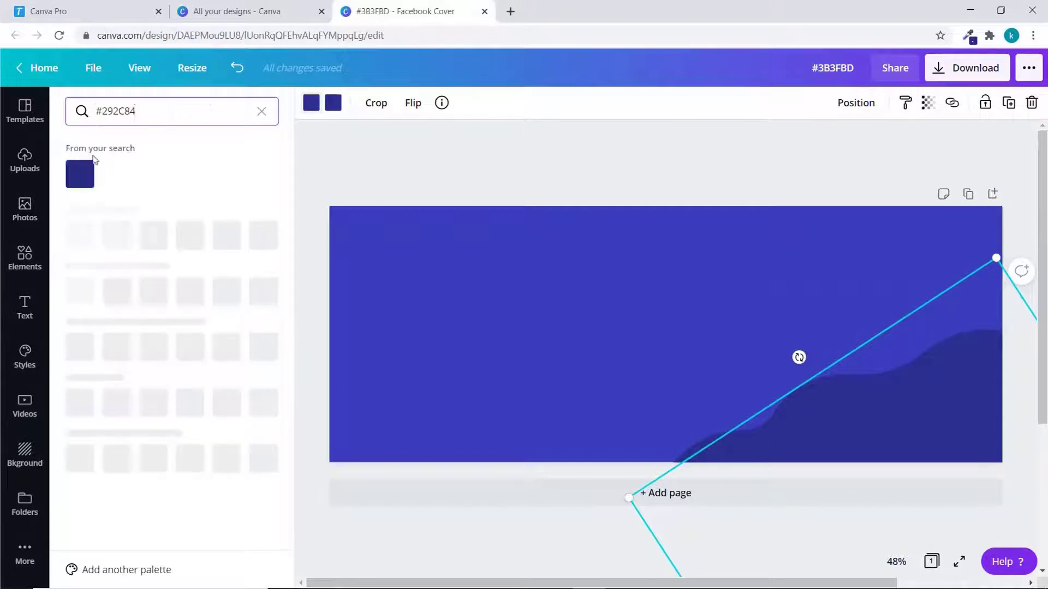
{"action": "left_click", "coordinate": [86, 172]}
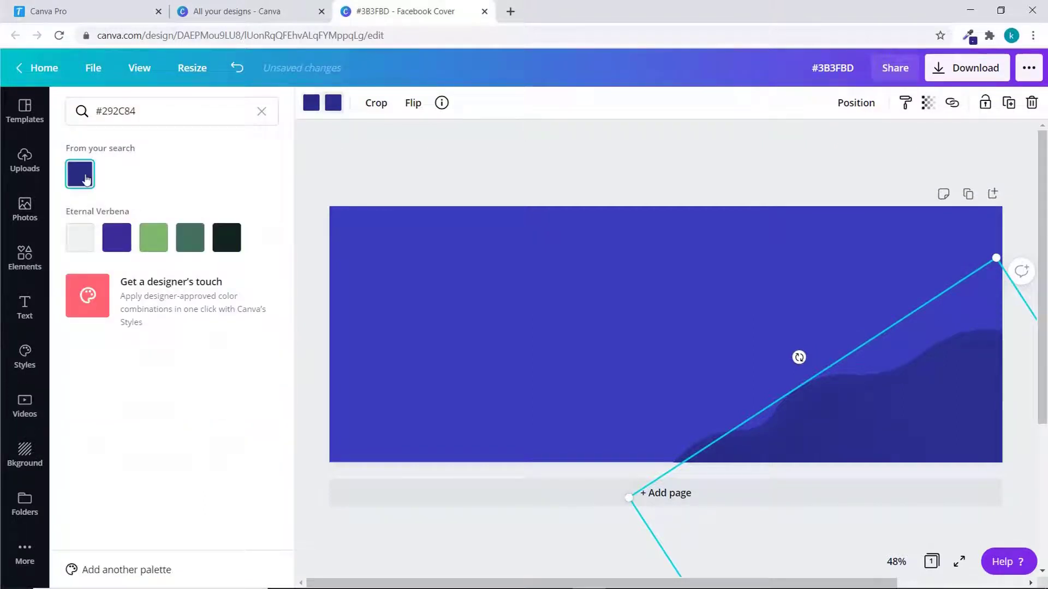
{"action": "left_click", "coordinate": [856, 103]}
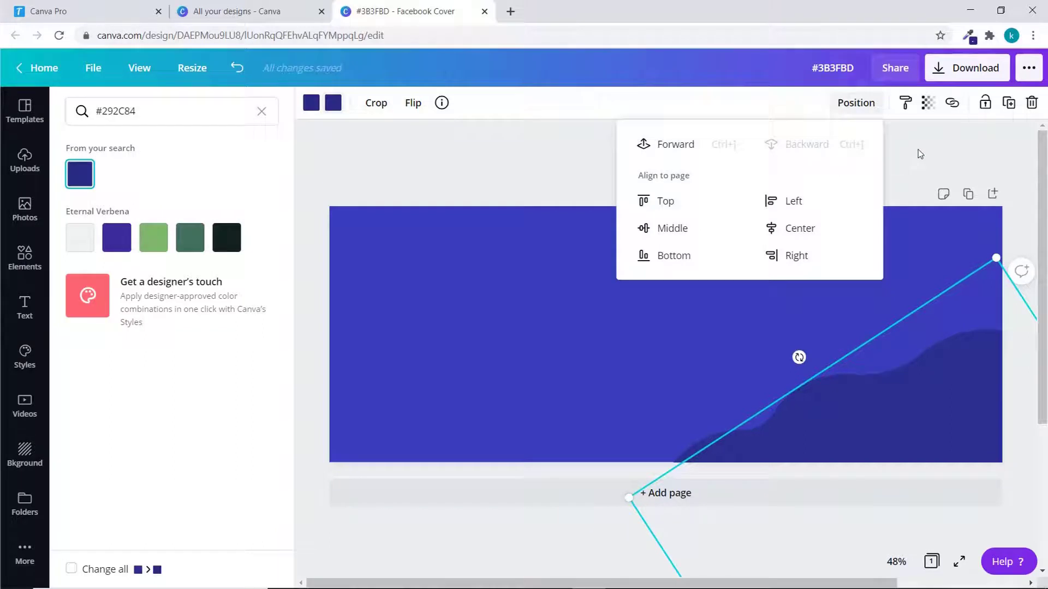
{"action": "left_click", "coordinate": [985, 110]}
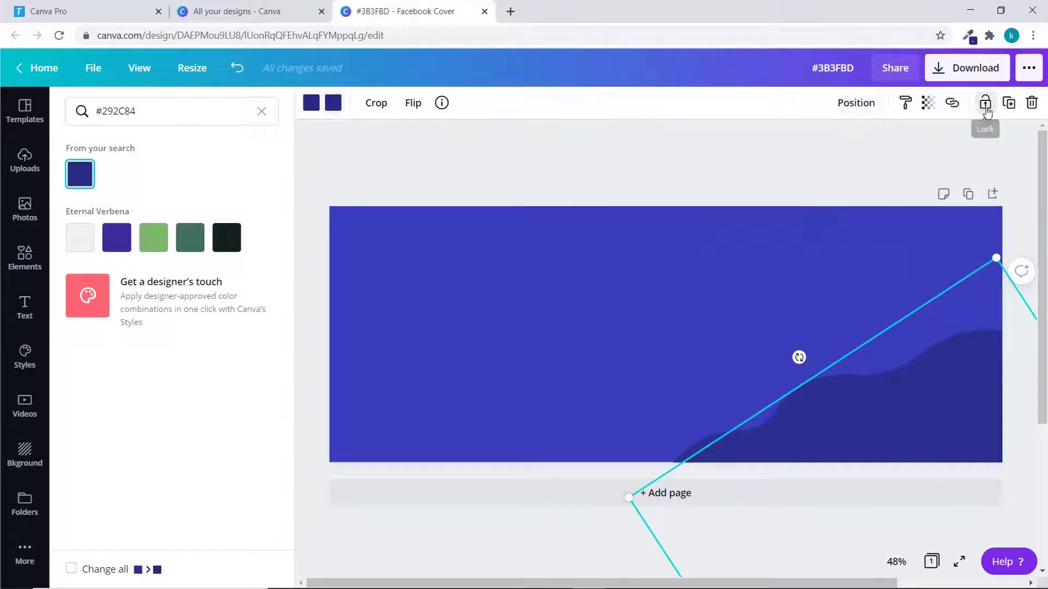
{"action": "left_click", "coordinate": [950, 150]}
Offset the front corner blob slightly downward from its duplicate to leave a thin shadow edge.
{"action": "mouse_move", "coordinate": [914, 392]}
{"action": "left_mouse_down"}
{"action": "mouse_move", "coordinate": [907, 385]}
{"action": "mouse_move", "coordinate": [919, 409]}
{"action": "mouse_move", "coordinate": [915, 401]}
{"action": "left_mouse_up"}
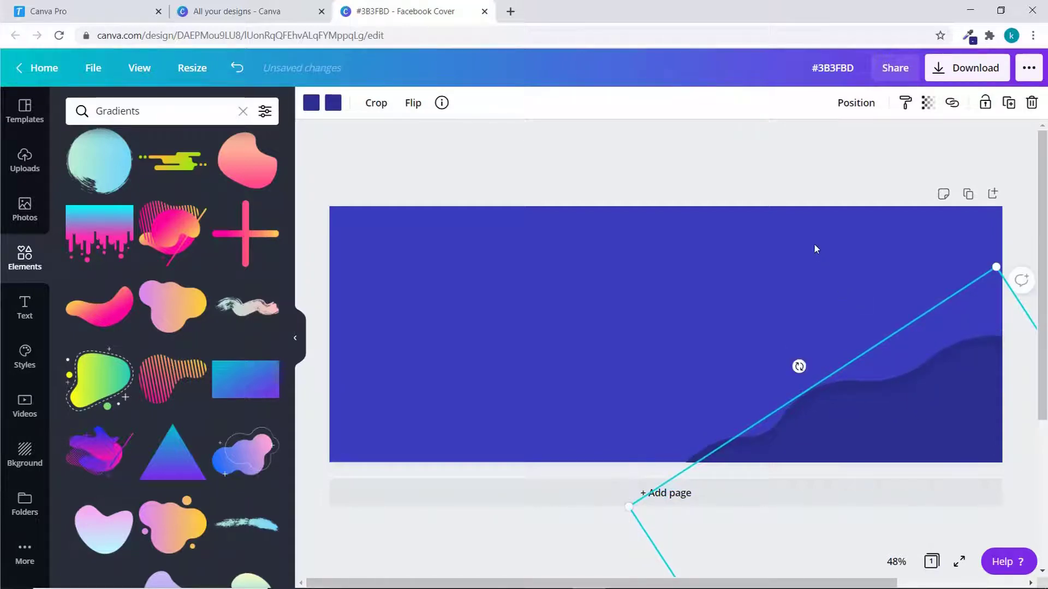
{"action": "left_click_drag", "start_coordinate": [852, 410], "coordinate": [852, 405]}
{"action": "left_click", "coordinate": [846, 179]}
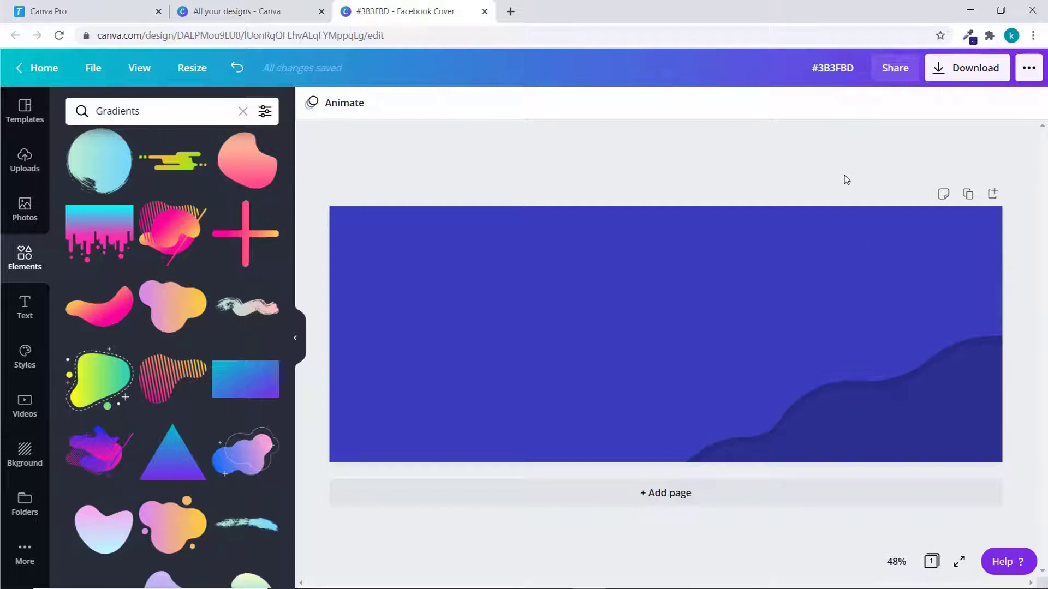
{"action": "left_click_drag", "start_coordinate": [769, 295], "coordinate": [1001, 495]}
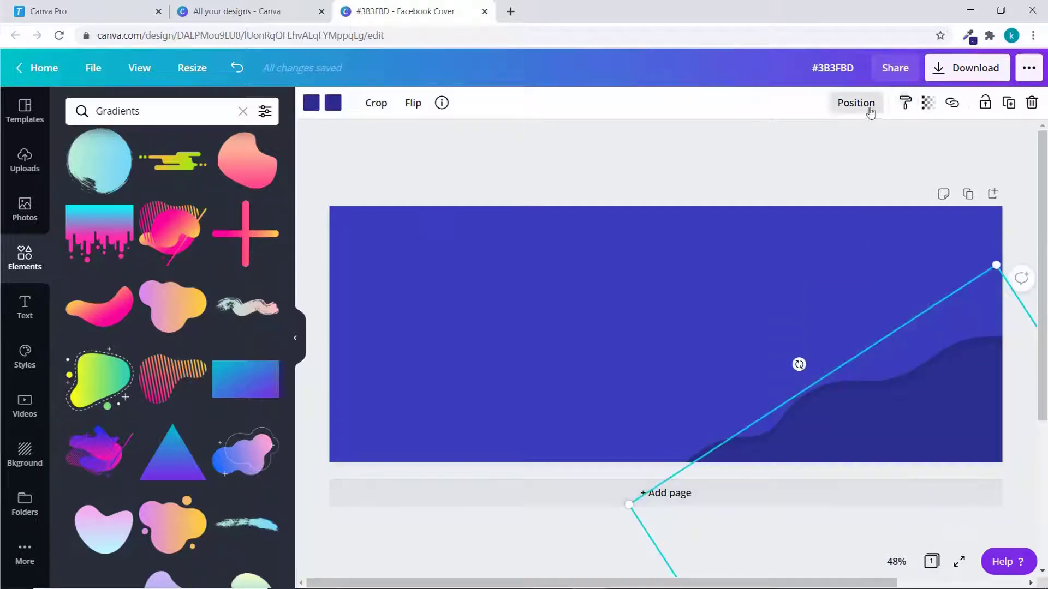
{"action": "left_click", "coordinate": [815, 377]}
{"action": "left_click_drag", "start_coordinate": [684, 376], "coordinate": [1010, 343]}
{"action": "key", "text": "Delete"}
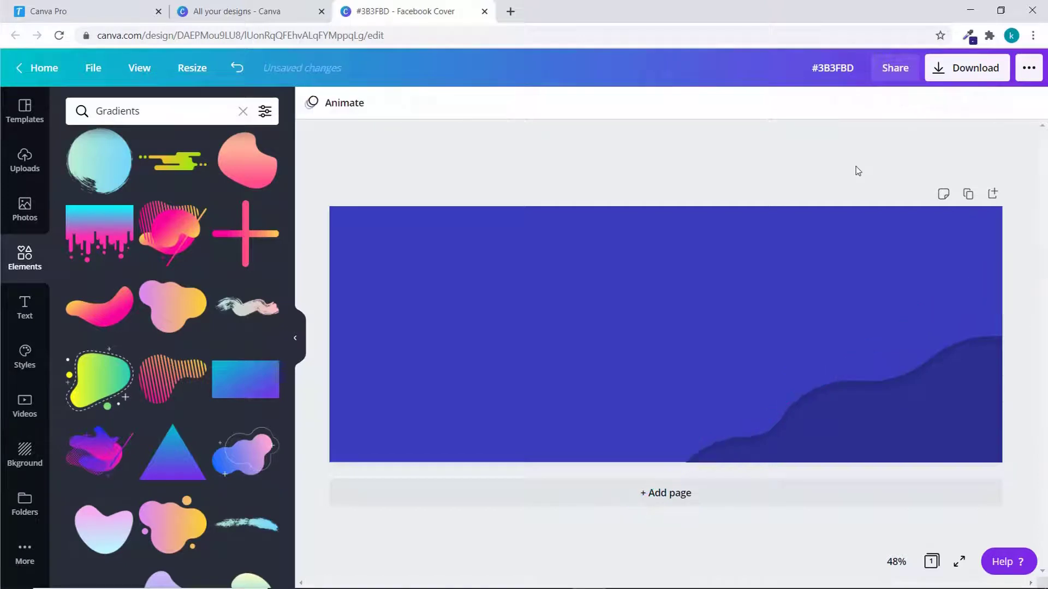
Add the pink-and-light-blue heart-shaped gradient blob, enlarge it to about 664 × 595, rotate it and hang it from the cover's top edge.
{"action": "left_click_drag", "start_coordinate": [290, 370], "coordinate": [295, 409]}
{"action": "left_click", "coordinate": [110, 405]}
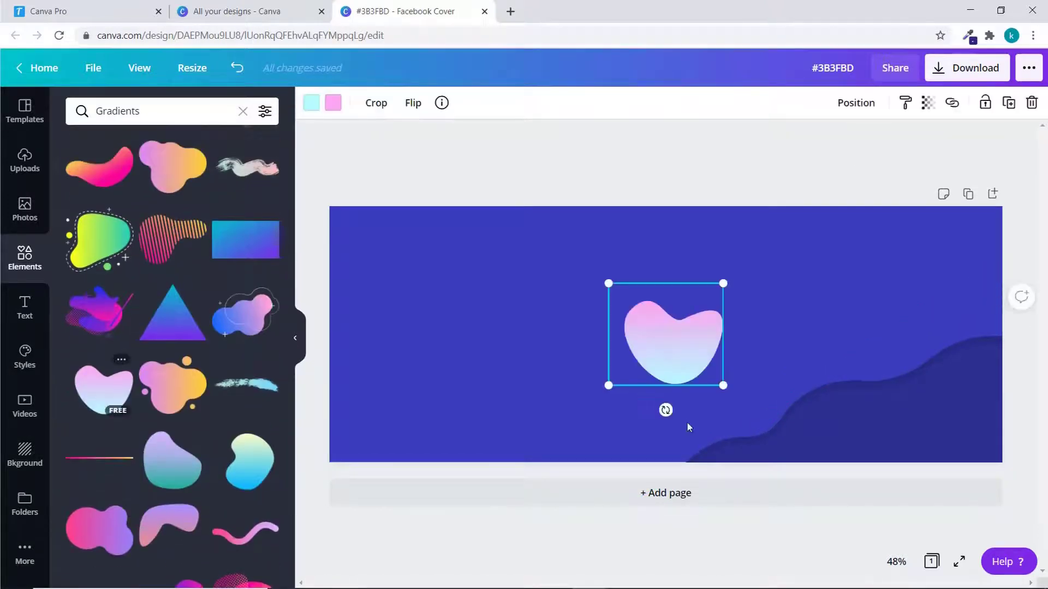
{"action": "left_click_drag", "start_coordinate": [666, 409], "coordinate": [628, 255]}
{"action": "left_click_drag", "start_coordinate": [691, 327], "coordinate": [657, 219]}
{"action": "left_click_drag", "start_coordinate": [720, 243], "coordinate": [772, 305]}
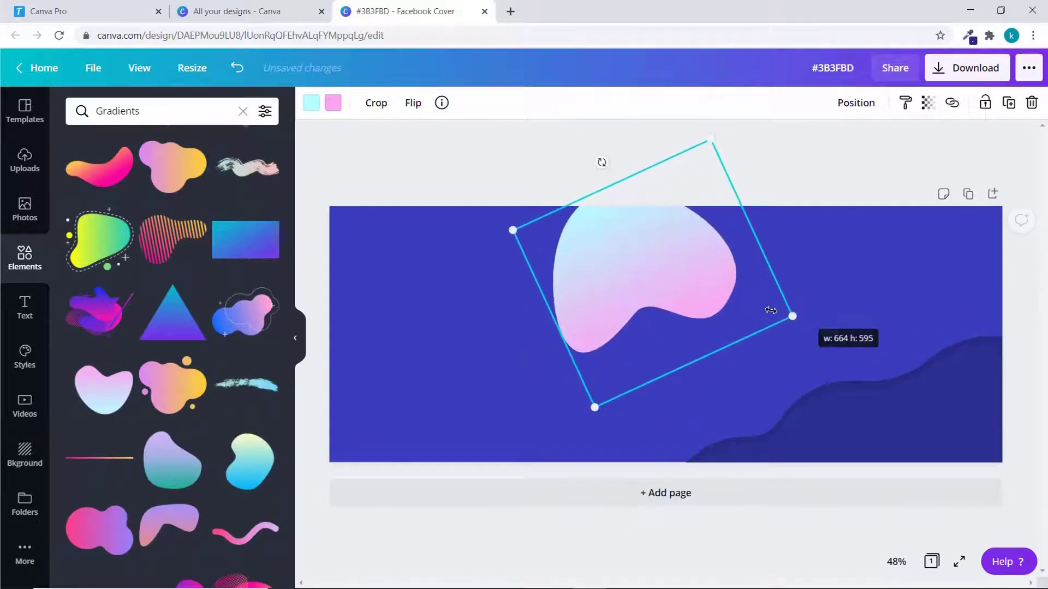
{"action": "left_click_drag", "start_coordinate": [662, 318], "coordinate": [697, 264]}
{"action": "left_click_drag", "start_coordinate": [555, 290], "coordinate": [562, 276]}
Set both gradient colours of the blob at the top edge to the Blue Dark code #2D3091 from the sticky note.
{"action": "key", "text": "alt+Tab"}
{"action": "left_click_drag", "start_coordinate": [869, 140], "coordinate": [826, 142]}
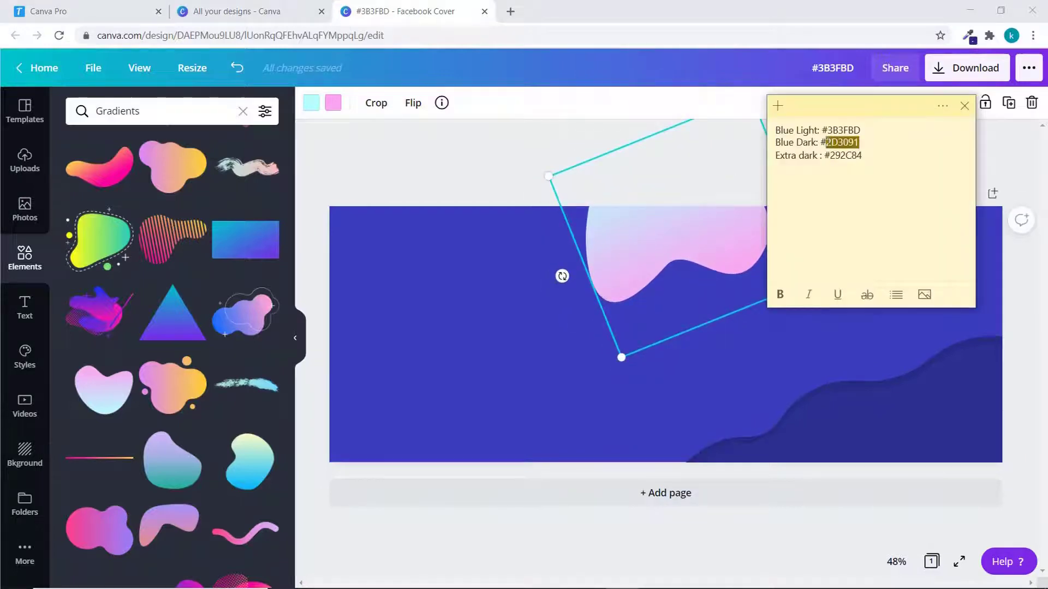
{"action": "key", "text": "ctrl+c"}
{"action": "key", "text": "alt+Tab"}
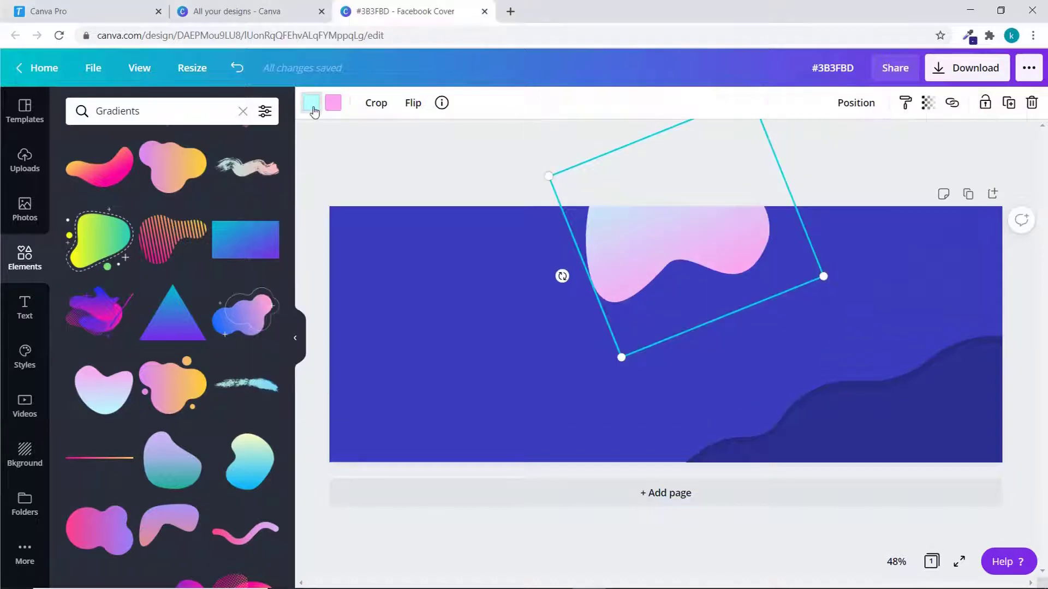
{"action": "left_click", "coordinate": [311, 102]}
{"action": "key", "text": "ctrl+v"}
{"action": "left_click", "coordinate": [80, 181]}
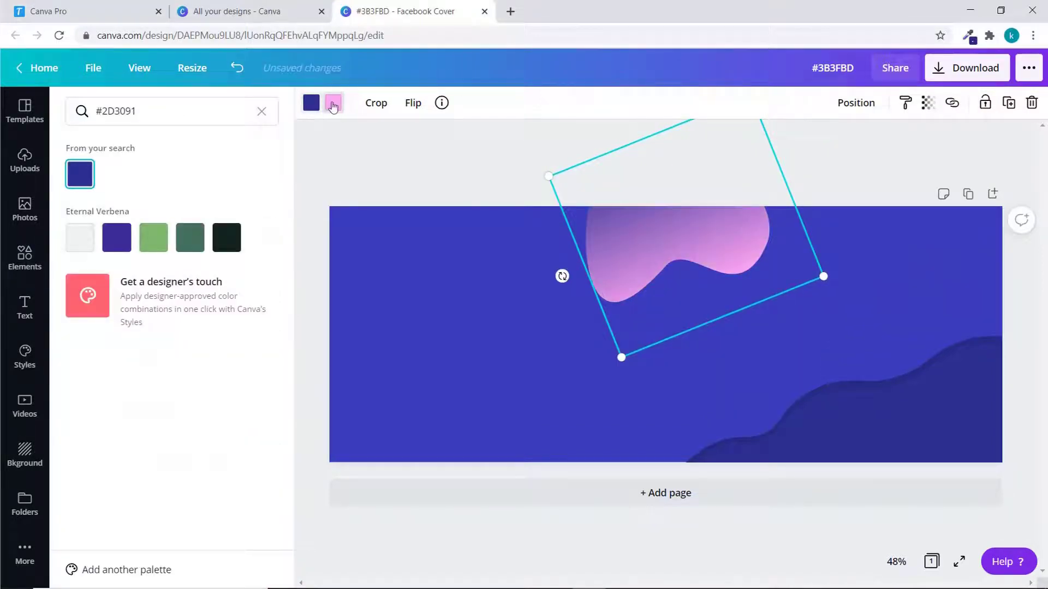
{"action": "left_click", "coordinate": [81, 179]}
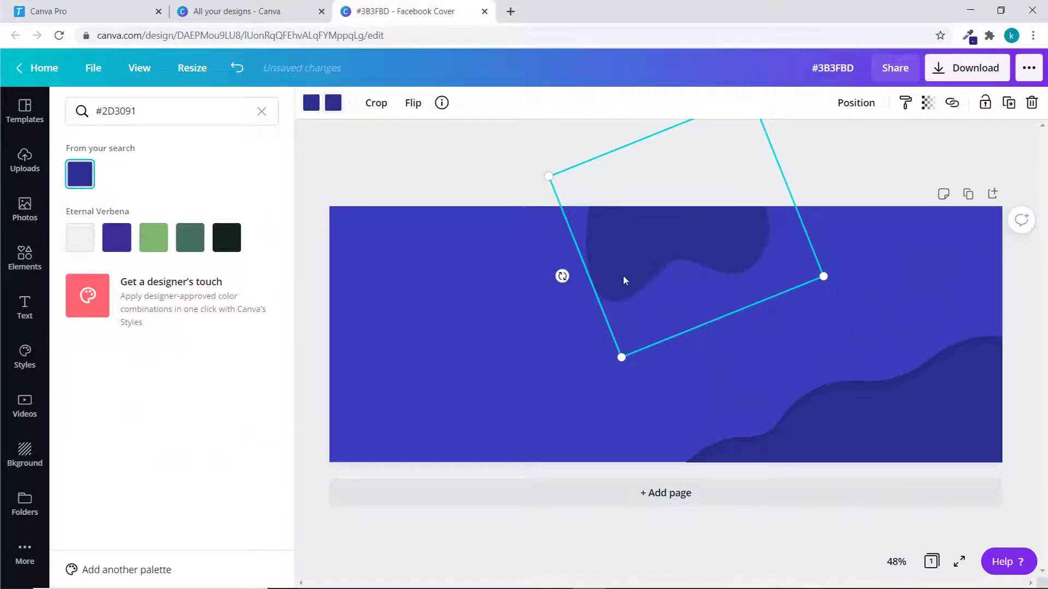
Duplicate the blob at the cover's top edge and recolour the copy with the Extra dark code #292C84 from the sticky note.
{"action": "left_click_drag", "start_coordinate": [624, 274], "coordinate": [630, 280]}
{"action": "key", "text": "alt+Tab"}
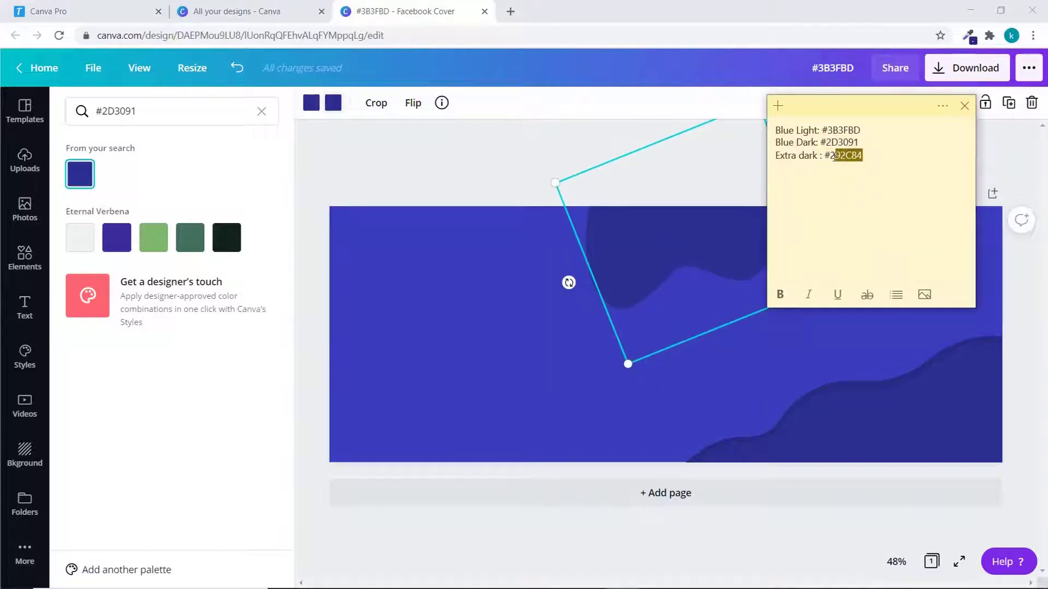
{"action": "key", "text": "alt+Tab"}
{"action": "triple_click", "coordinate": [234, 111]}
{"action": "key", "text": "ctrl+v"}
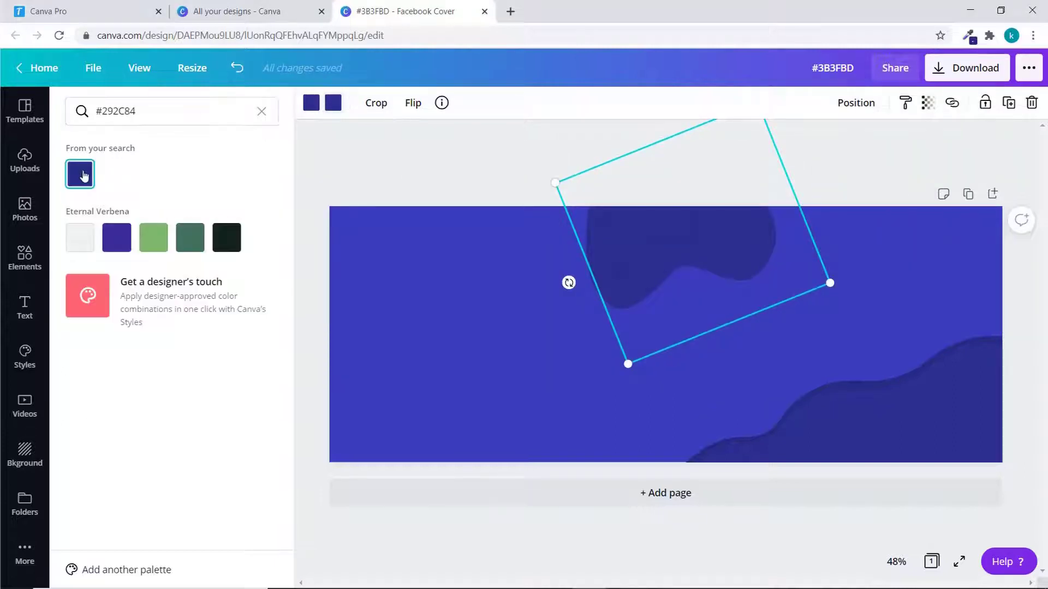
{"action": "left_click", "coordinate": [86, 176]}
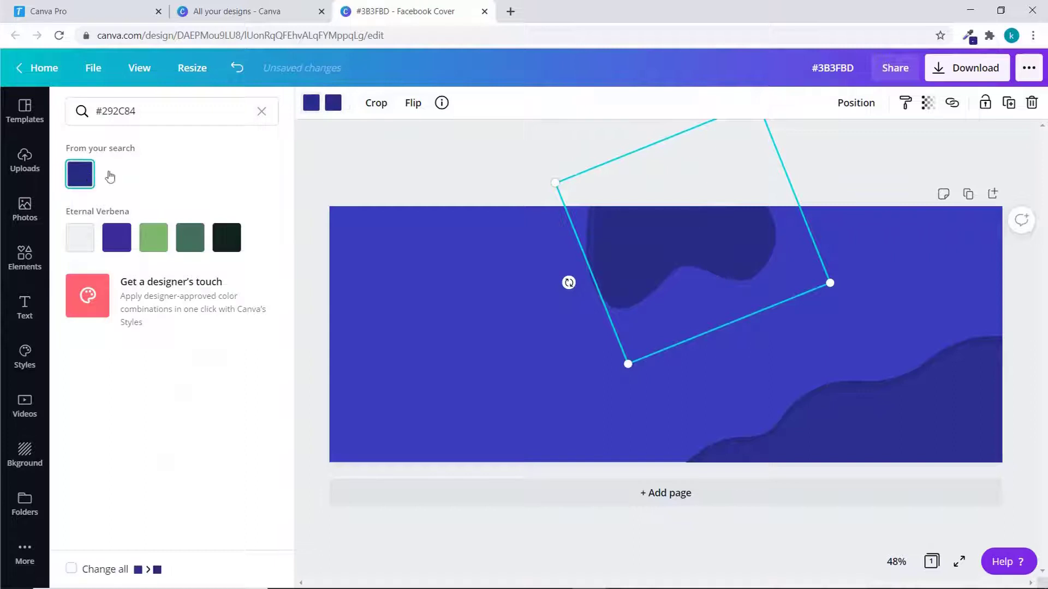
{"action": "left_click", "coordinate": [388, 167]}
Send the extra dark copy behind the top-edge blob and offset the front blob slightly upward to leave a thin shadow edge.
{"action": "left_click", "coordinate": [642, 251]}
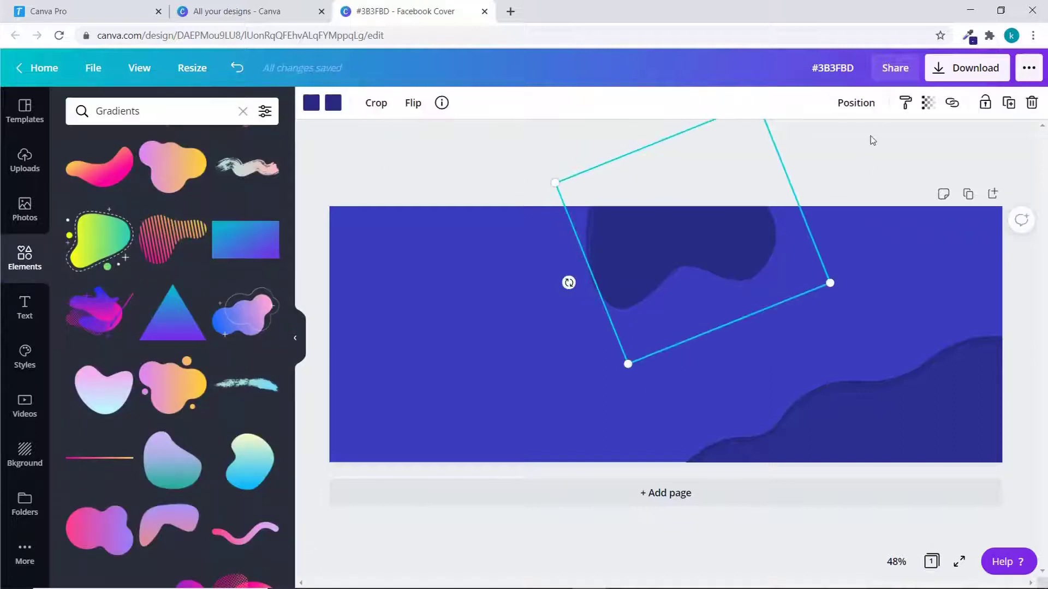
{"action": "mouse_move", "coordinate": [660, 241]}
{"action": "left_mouse_down"}
{"action": "mouse_move", "coordinate": [648, 224]}
{"action": "mouse_move", "coordinate": [656, 241]}
{"action": "left_mouse_up"}
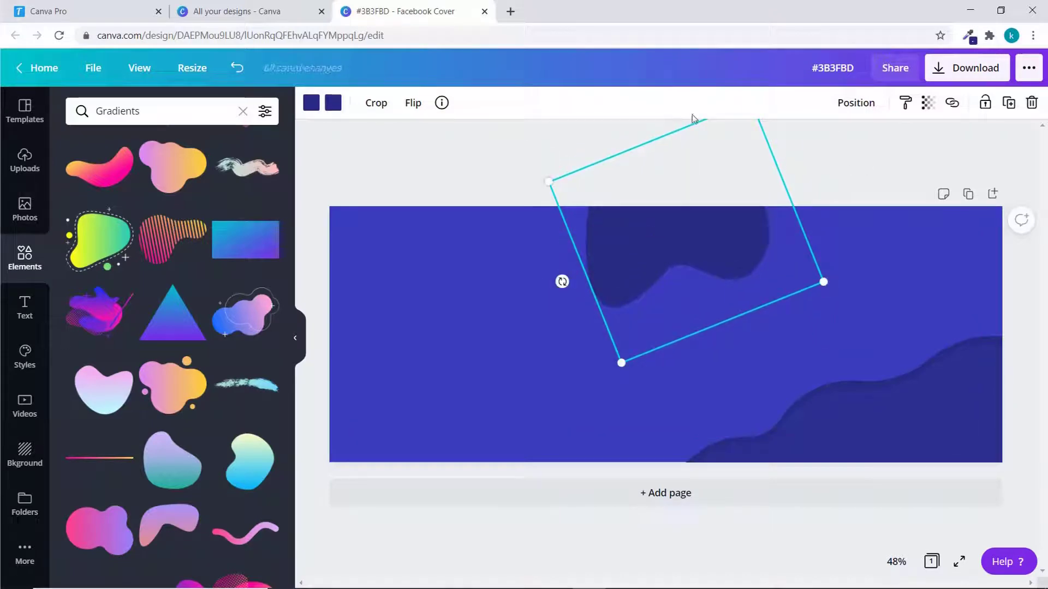
{"action": "left_click", "coordinate": [856, 102]}
{"action": "left_click", "coordinate": [919, 152]}
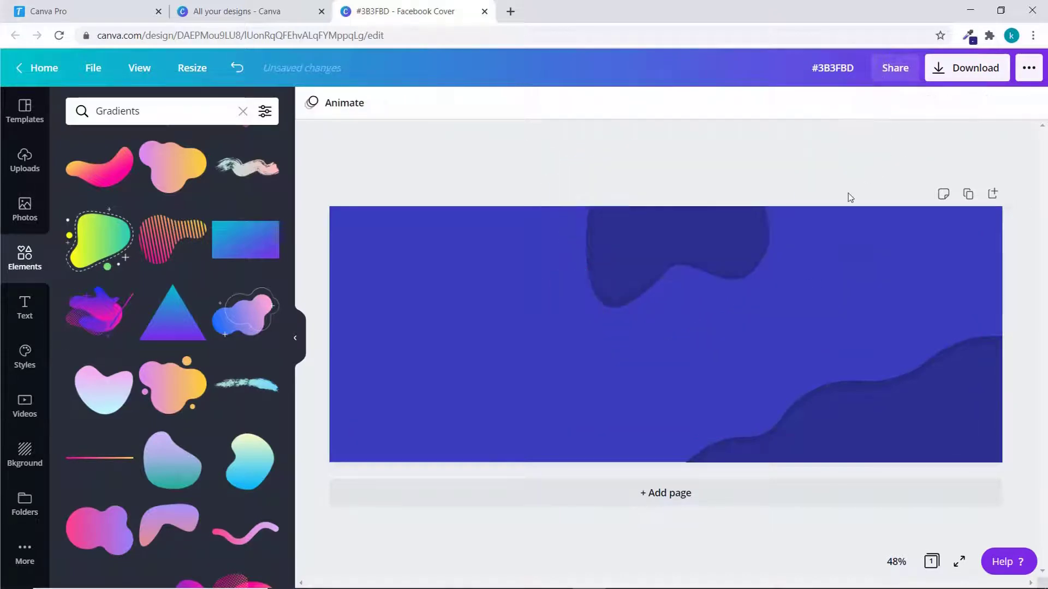
{"action": "left_click_drag", "start_coordinate": [747, 240], "coordinate": [721, 211]}
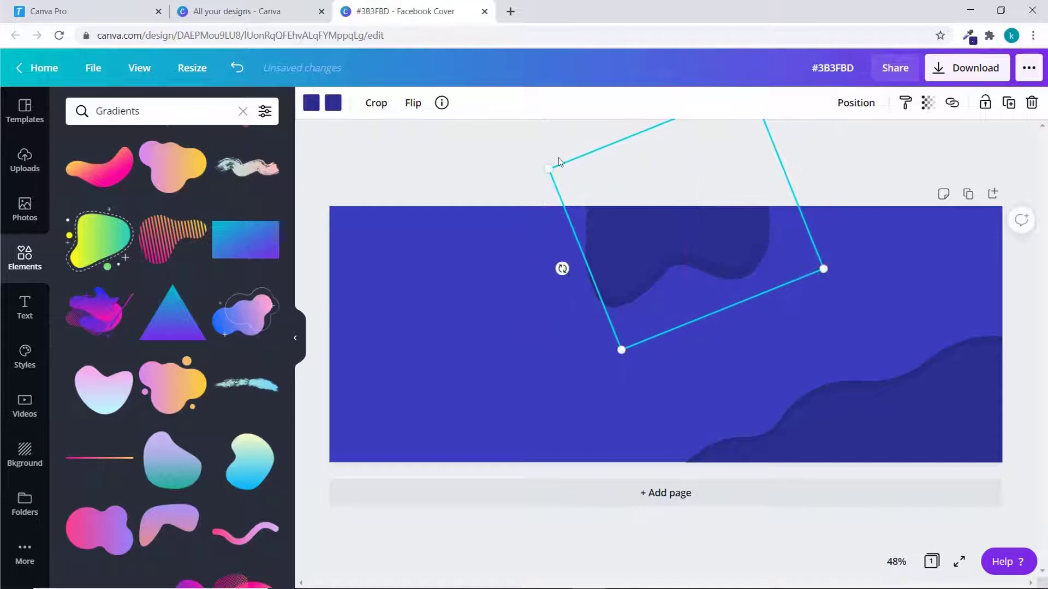
Group the two overlapping blobs at the cover's top edge and lock the group in place.
{"action": "left_click", "coordinate": [486, 153]}
{"action": "key", "text": "ctrl+a"}
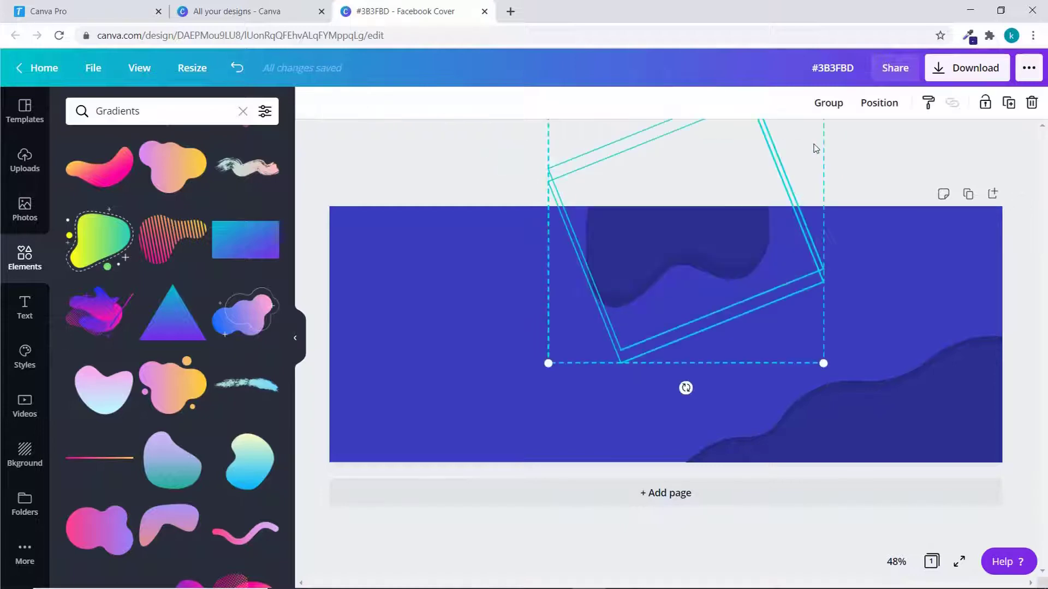
{"action": "left_click", "coordinate": [825, 103]}
{"action": "left_click", "coordinate": [986, 102]}
{"action": "left_click", "coordinate": [498, 192]}
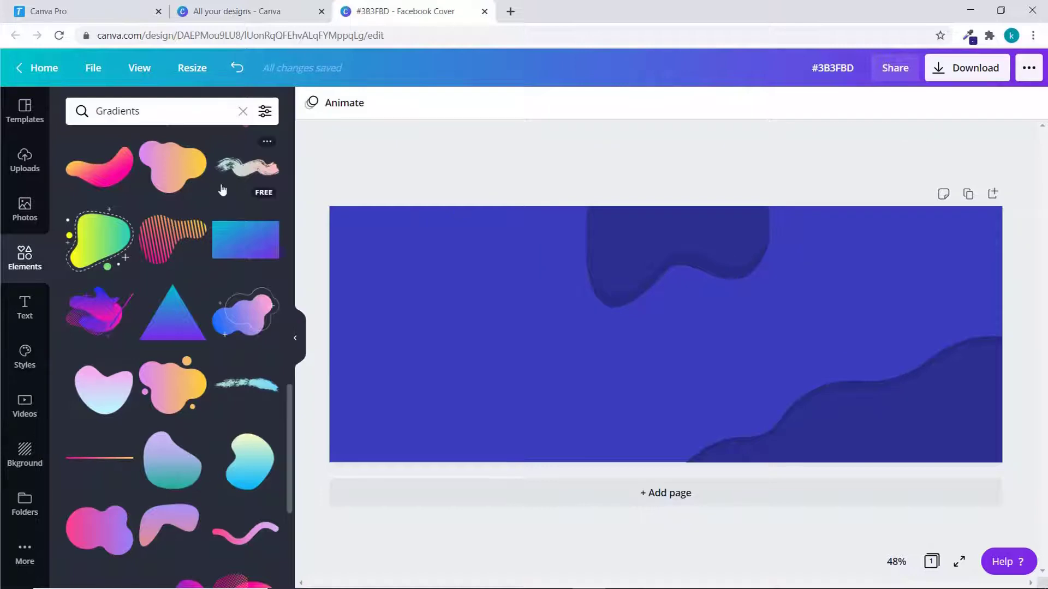
{"action": "left_click", "coordinate": [120, 176]}
{"action": "key", "text": "Delete"}
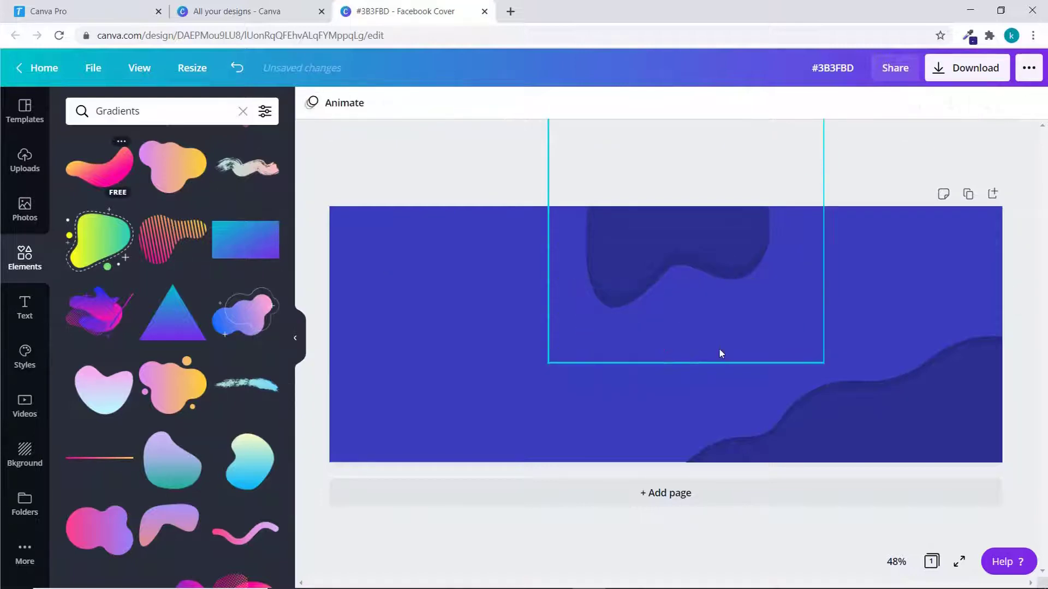
{"action": "left_click", "coordinate": [243, 111]}
{"action": "left_click", "coordinate": [275, 168]}
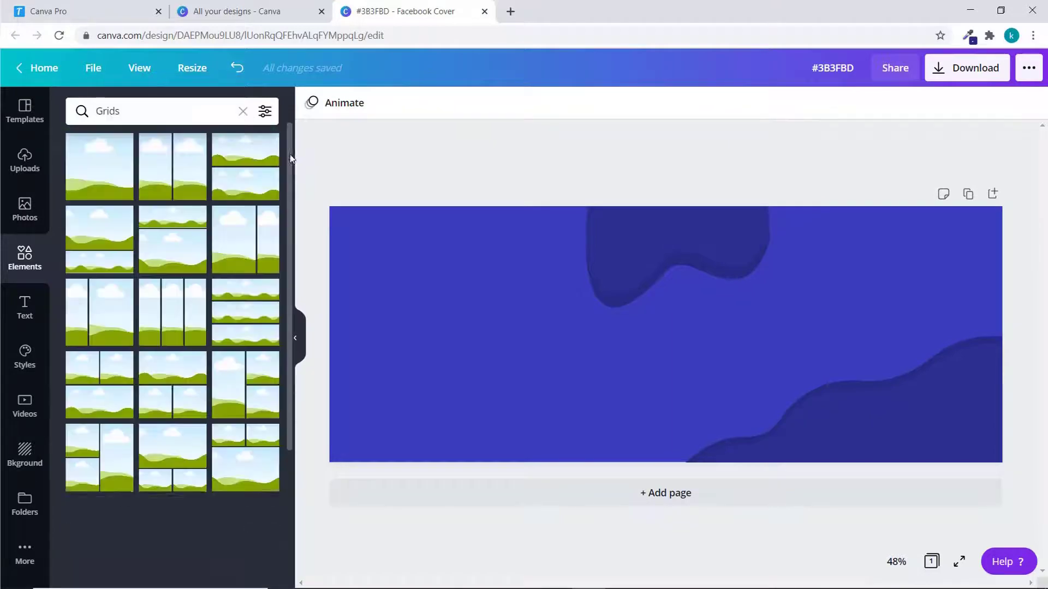
{"action": "scroll", "coordinate": [290, 182], "scroll_direction": "down", "scroll_amount": 2}
{"action": "left_click_drag", "start_coordinate": [290, 182], "coordinate": [286, 296]}
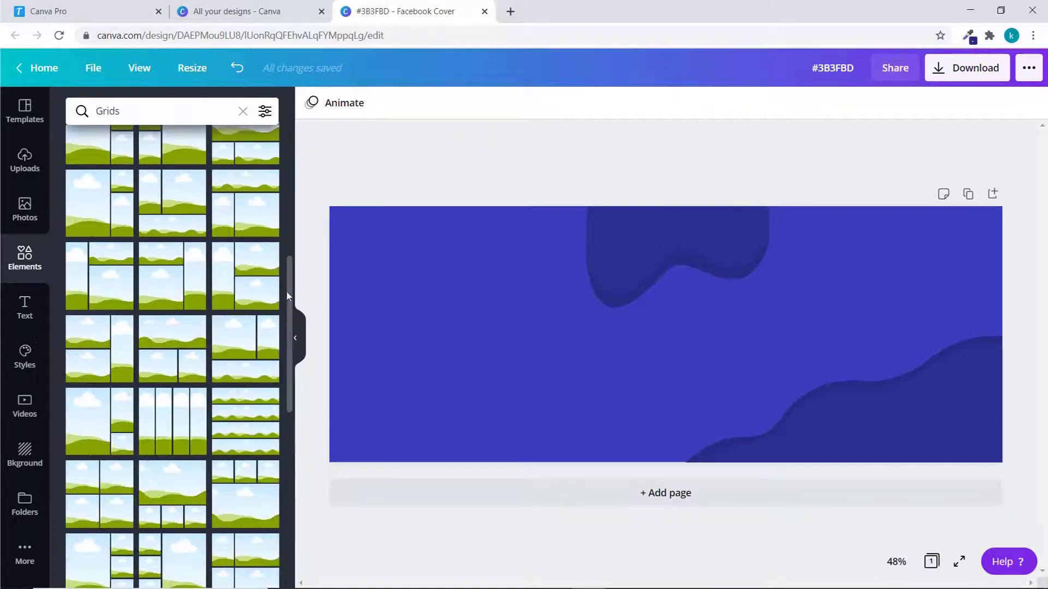
{"action": "left_click_drag", "start_coordinate": [292, 394], "coordinate": [296, 425]}
{"action": "left_click", "coordinate": [243, 112]}
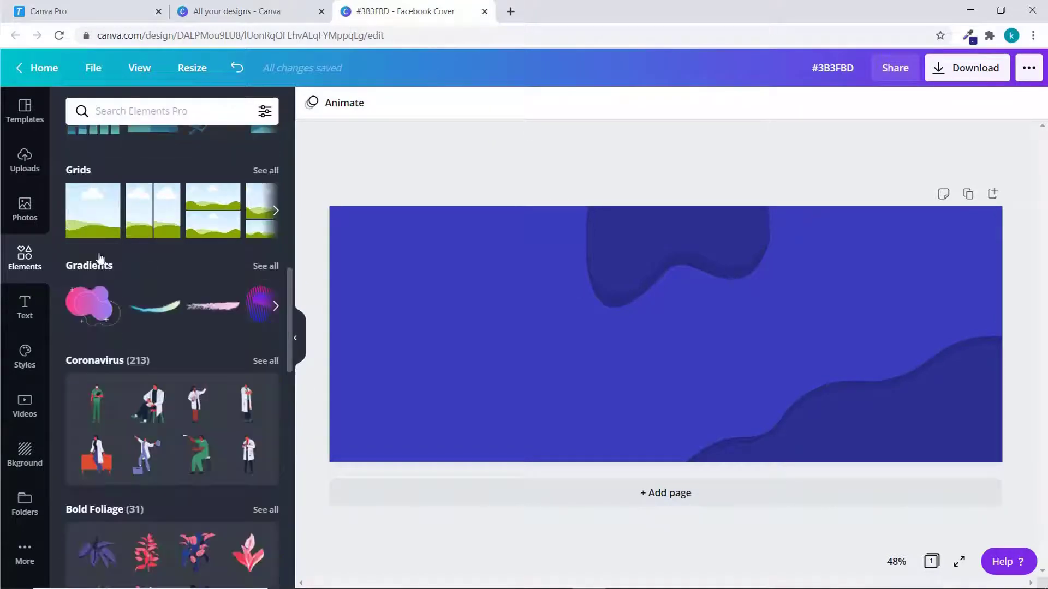
Add the tall rounded-corner frame from the Frames collection, place it at the cover's left side and enlarge it to nearly full cover height.
{"action": "left_click_drag", "start_coordinate": [290, 350], "coordinate": [290, 270]}
{"action": "left_click", "coordinate": [266, 232]}
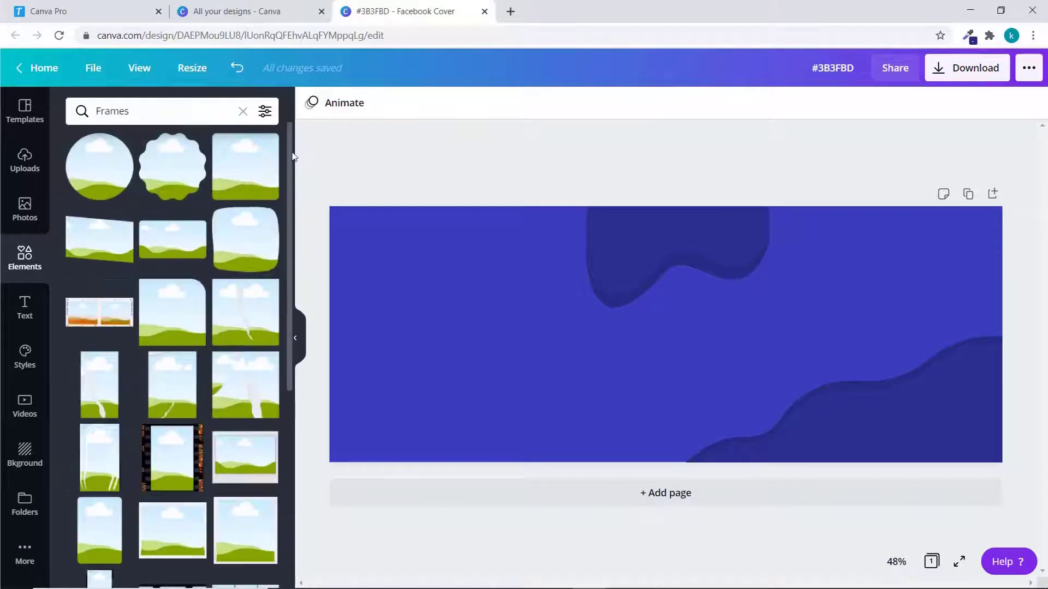
{"action": "scroll", "coordinate": [297, 277], "scroll_direction": "down", "scroll_amount": 5}
{"action": "scroll", "coordinate": [297, 277], "scroll_direction": "down", "scroll_amount": 5}
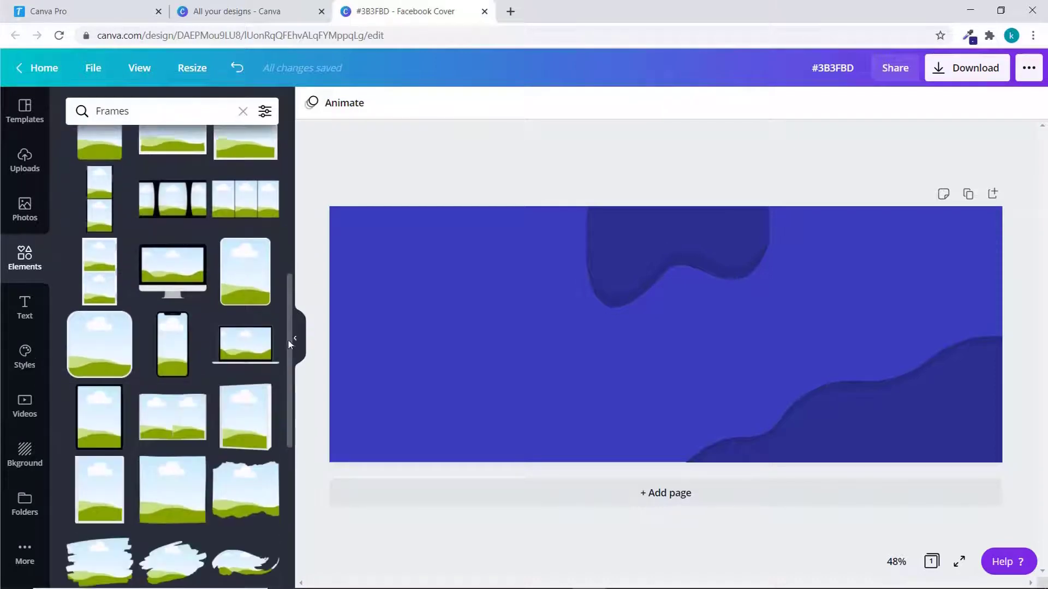
{"action": "left_click", "coordinate": [244, 288]}
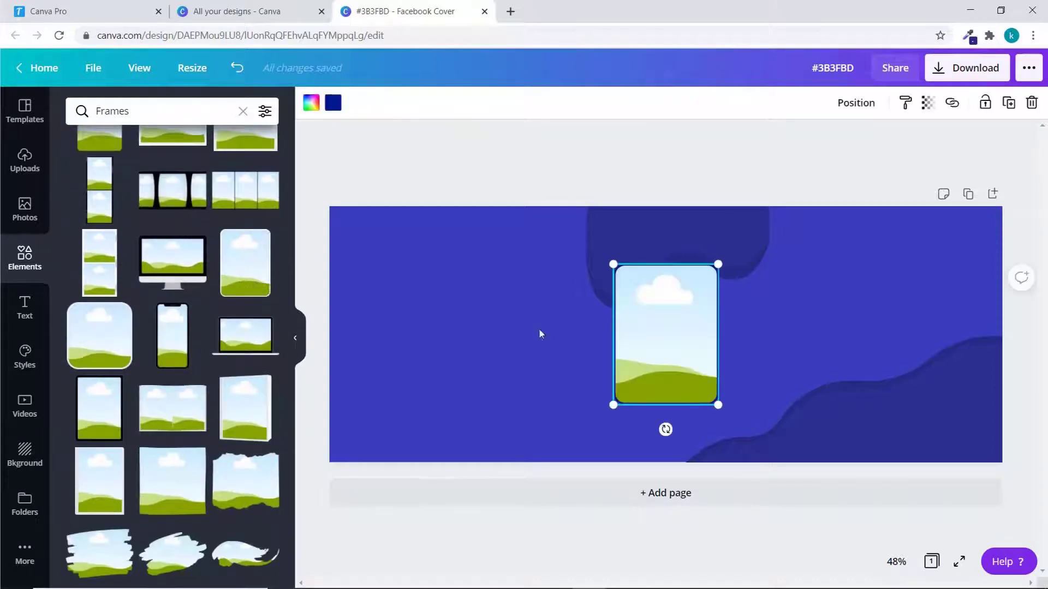
{"action": "left_click_drag", "start_coordinate": [652, 353], "coordinate": [394, 315]}
{"action": "left_click_drag", "start_coordinate": [458, 365], "coordinate": [533, 441]}
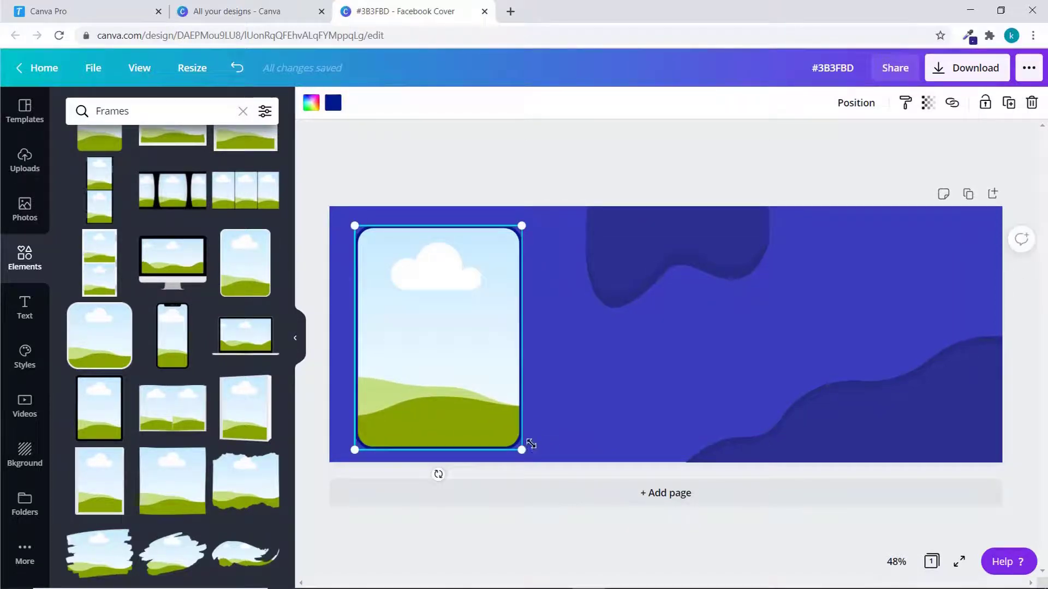
Search the photos for yoga and fill the frame with the woman meditating cross-legged beside a window.
{"action": "left_click", "coordinate": [25, 208]}
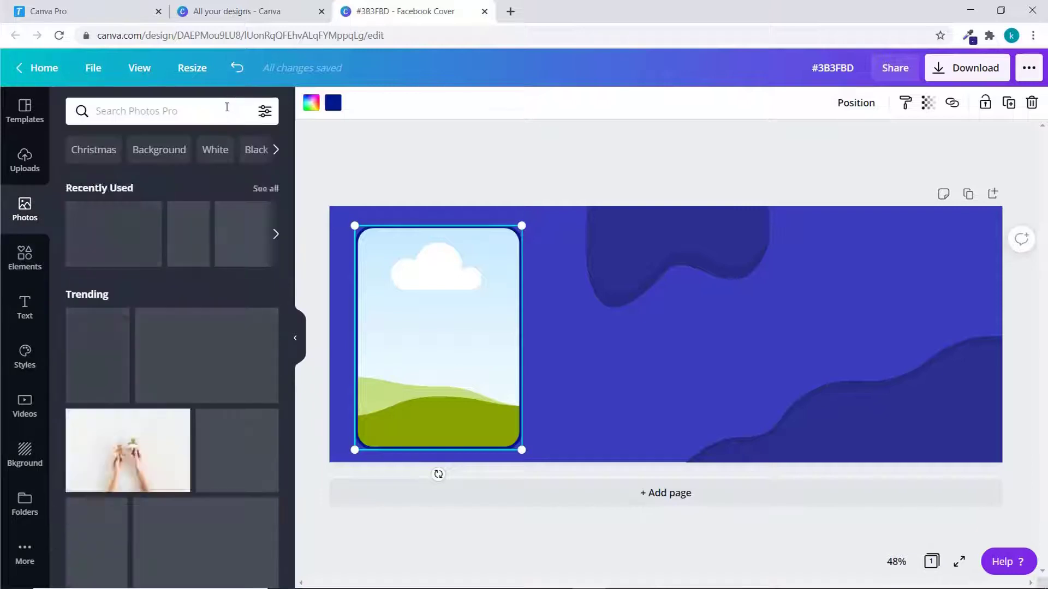
{"action": "left_click", "coordinate": [225, 108]}
{"action": "type", "text": "yoga"}
{"action": "key", "text": "Return"}
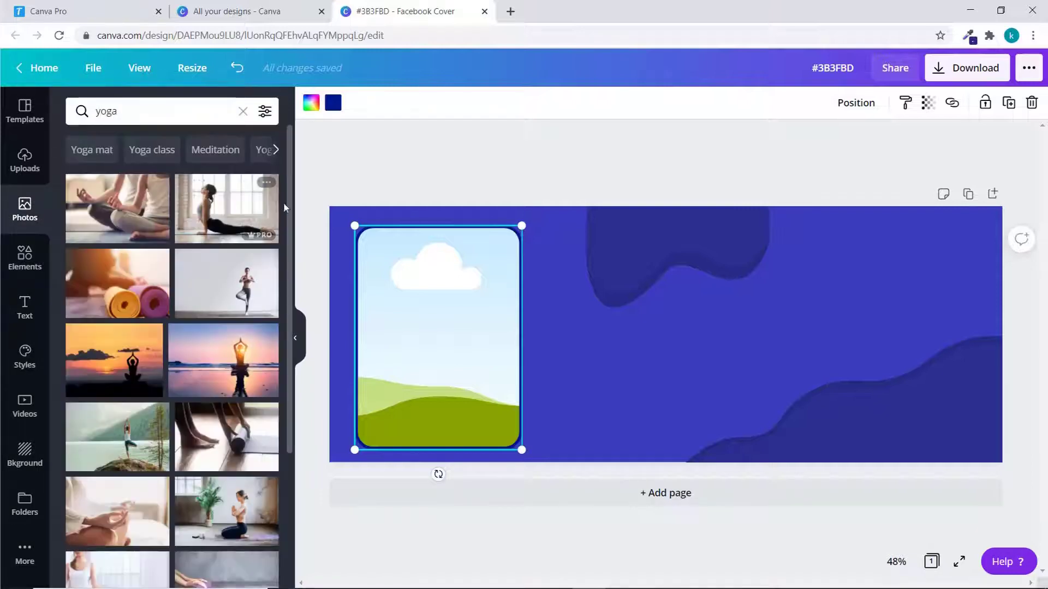
{"action": "scroll", "coordinate": [290, 205], "scroll_direction": "down", "scroll_amount": 6}
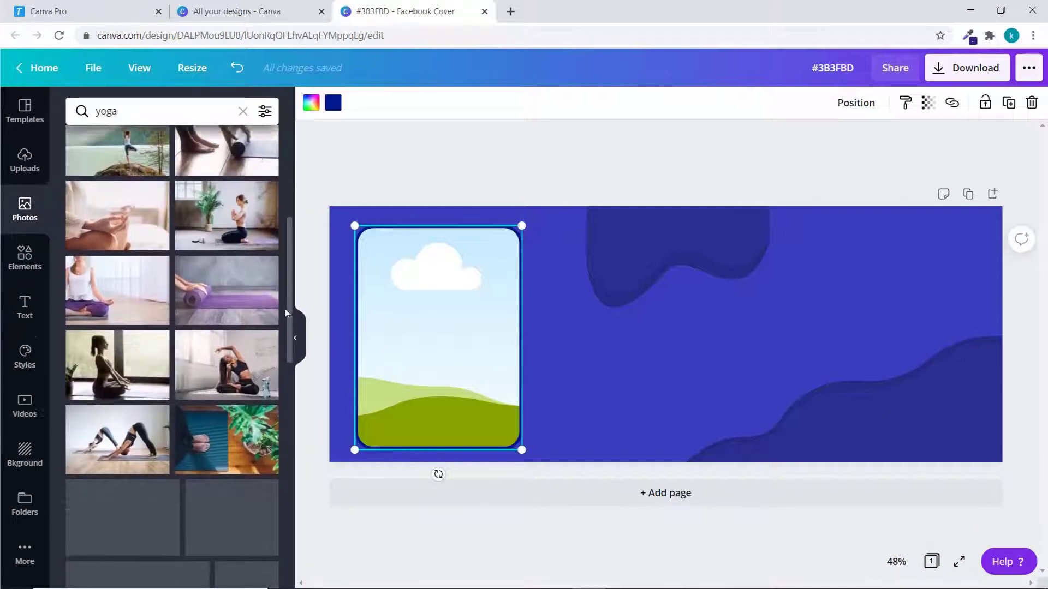
{"action": "left_click", "coordinate": [135, 295]}
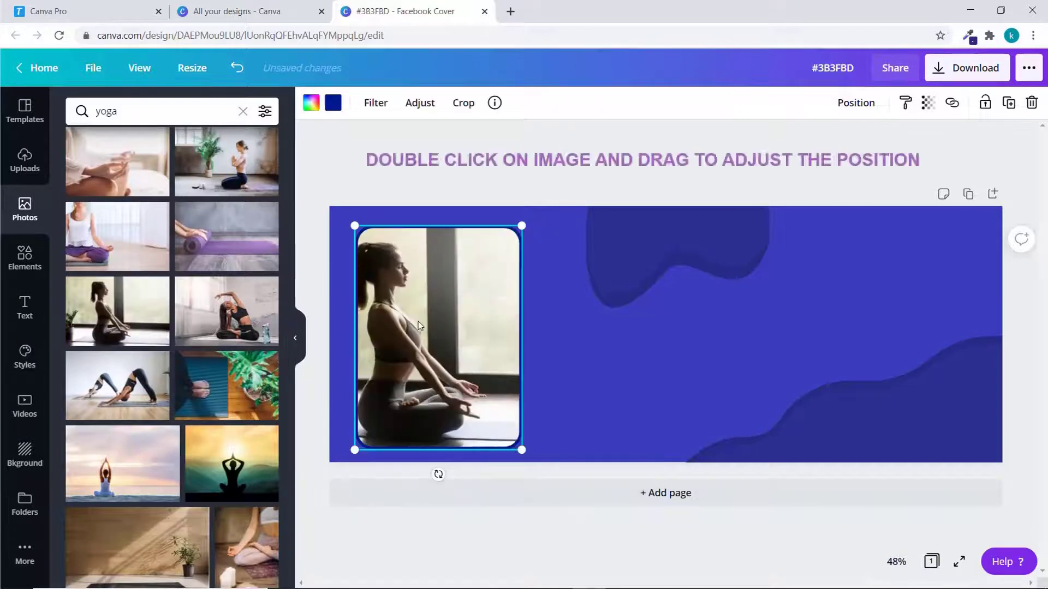
Reposition the yoga photo to the right inside its frame so the seated woman fits fully within it.
{"action": "double_click", "coordinate": [418, 322]}
{"action": "left_click_drag", "start_coordinate": [409, 318], "coordinate": [438, 318]}
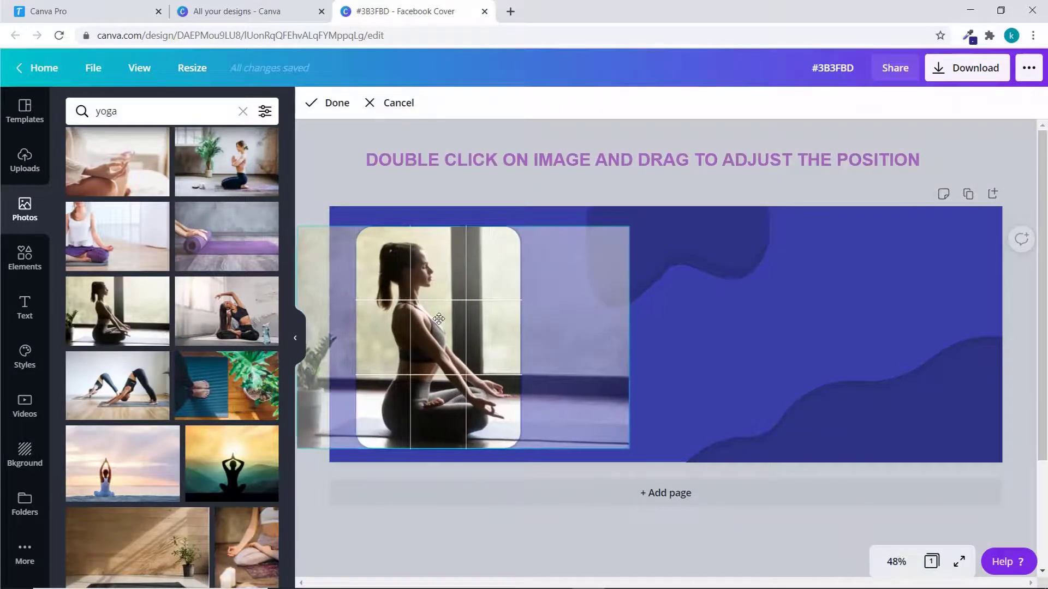
{"action": "left_click", "coordinate": [532, 166]}
{"action": "left_click", "coordinate": [426, 289]}
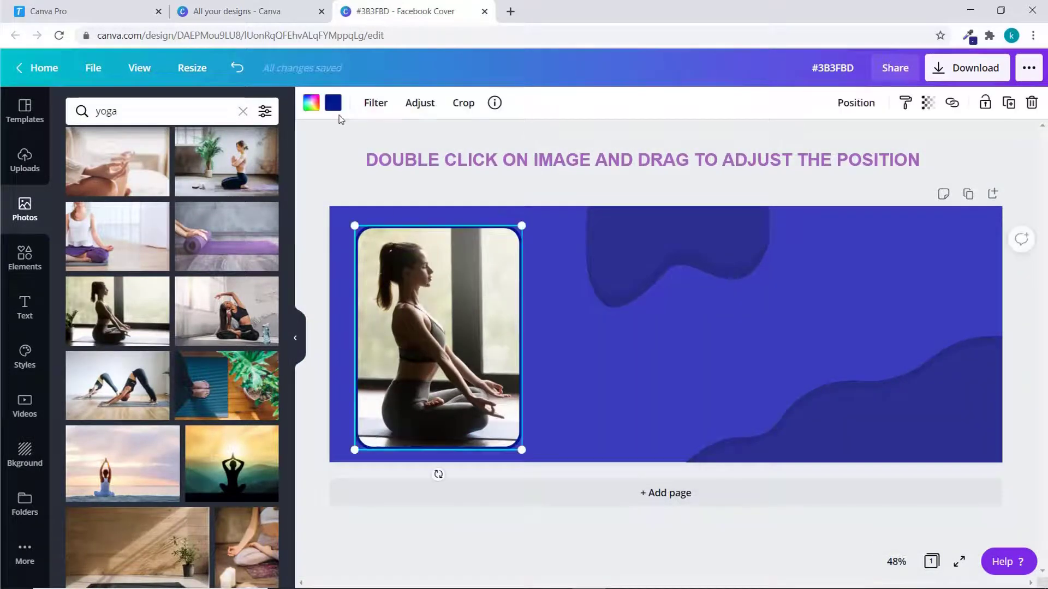
{"action": "left_click", "coordinate": [391, 180]}
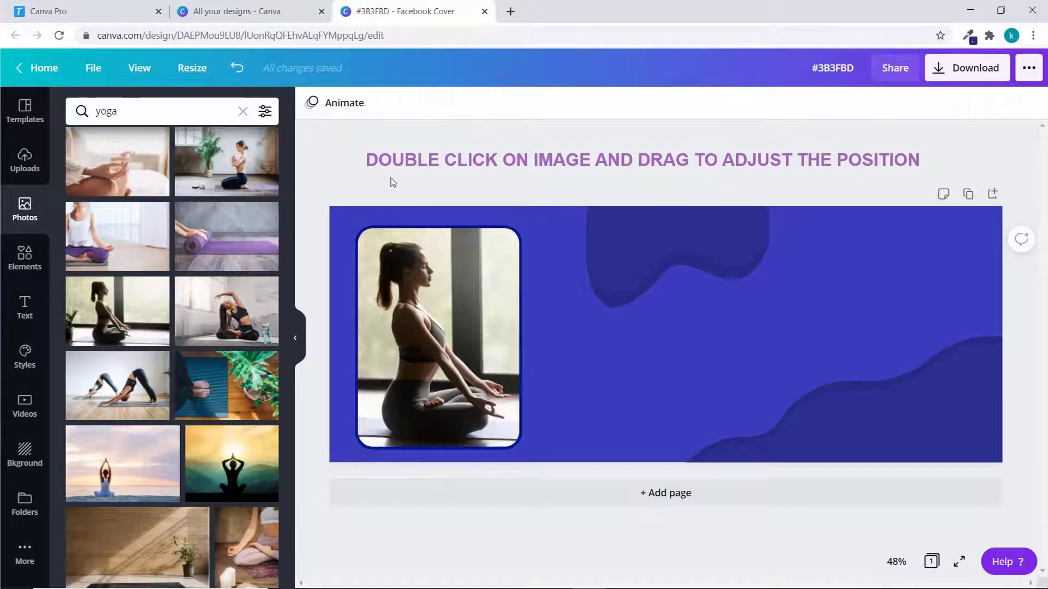
Open the full Gradients collection in the elements library.
{"action": "left_click", "coordinate": [28, 258]}
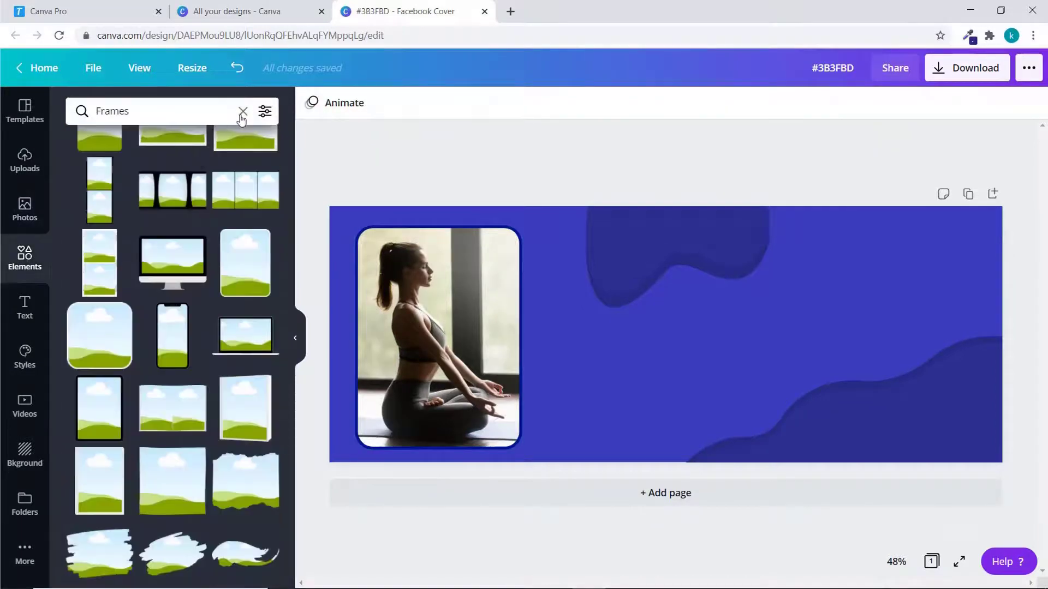
{"action": "left_click", "coordinate": [241, 117]}
{"action": "scroll", "coordinate": [263, 252], "scroll_direction": "down", "scroll_amount": 6}
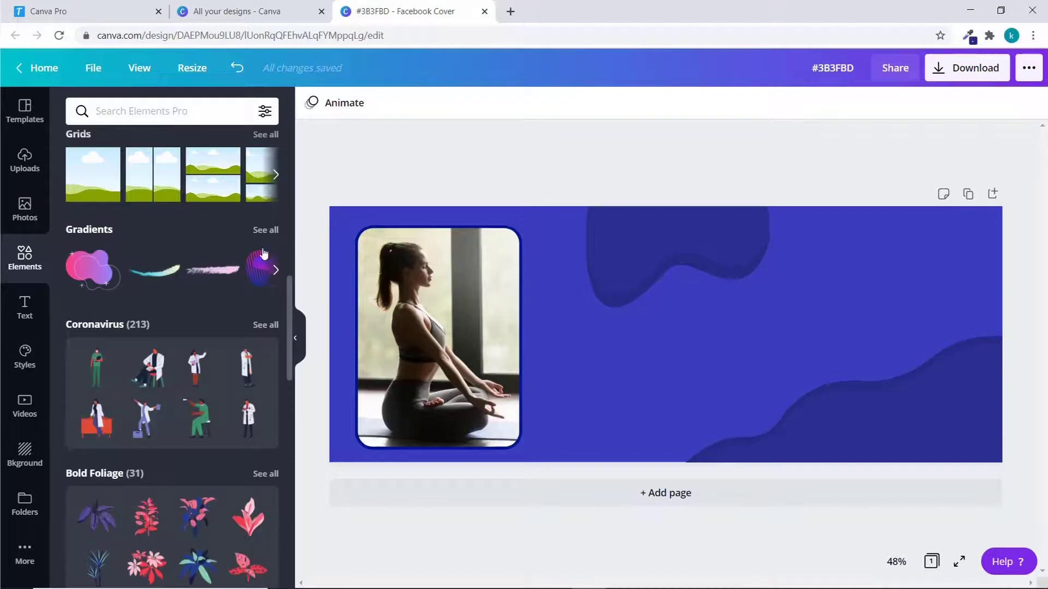
{"action": "left_click", "coordinate": [265, 229]}
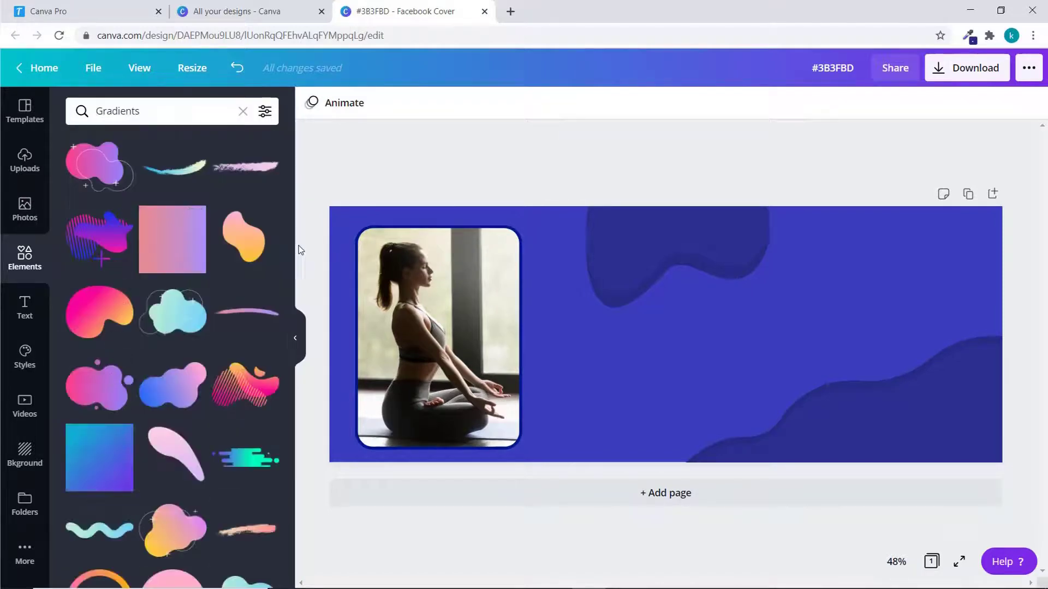
{"action": "scroll", "coordinate": [219, 229], "scroll_direction": "down", "scroll_amount": 3}
{"action": "left_click", "coordinate": [103, 153]}
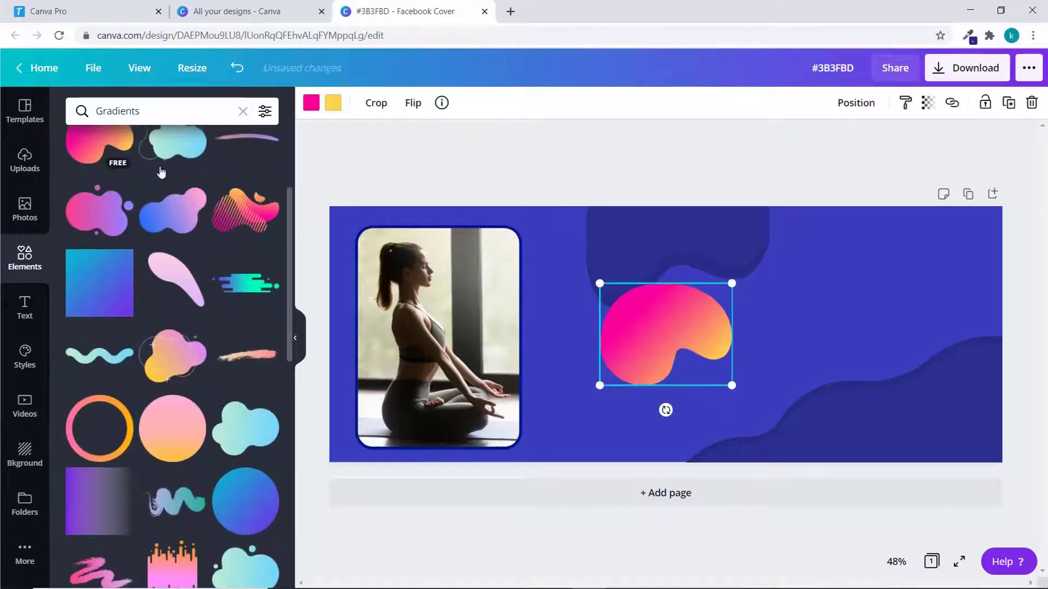
{"action": "left_click_drag", "start_coordinate": [665, 410], "coordinate": [338, 208]}
{"action": "left_click", "coordinate": [311, 102]}
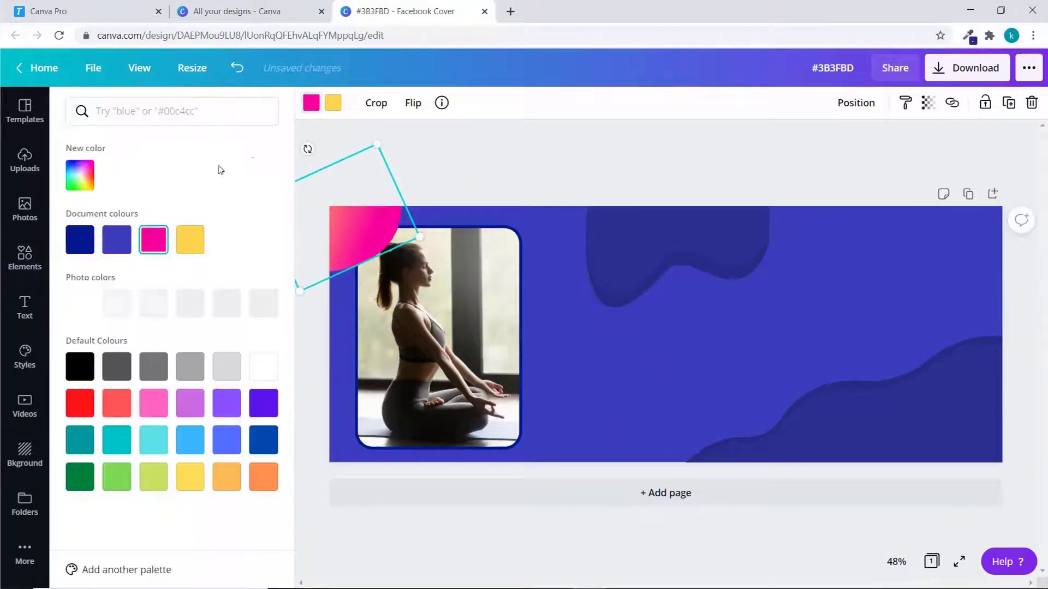
{"action": "left_click", "coordinate": [79, 240]}
{"action": "left_click", "coordinate": [327, 106]}
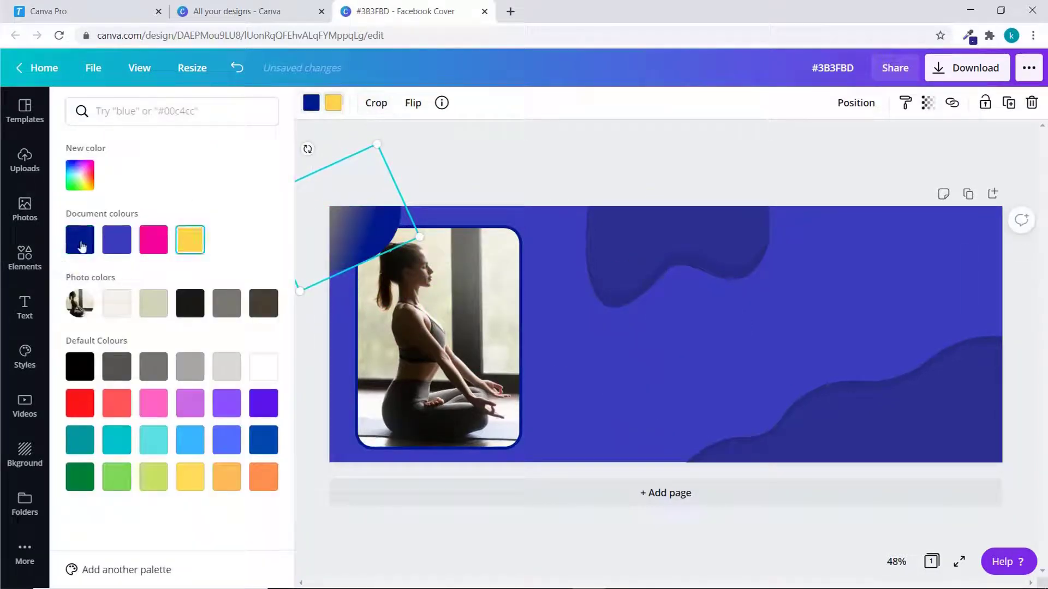
{"action": "left_click", "coordinate": [80, 243]}
{"action": "left_click", "coordinate": [477, 178]}
{"action": "left_click", "coordinate": [359, 232]}
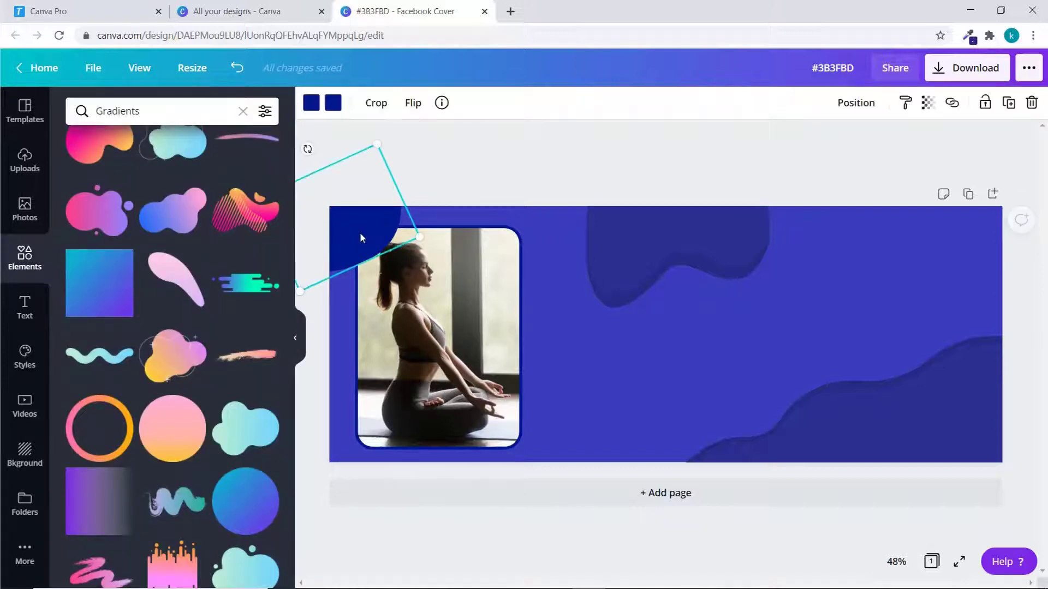
{"action": "key", "text": "Delete"}
Add the curved pink-and-yellow gradient blob, rotate it about 141° and place it over the cover's upper-left corner.
{"action": "left_click_drag", "start_coordinate": [292, 241], "coordinate": [298, 359]}
{"action": "scroll", "coordinate": [287, 363], "scroll_direction": "down", "scroll_amount": 2}
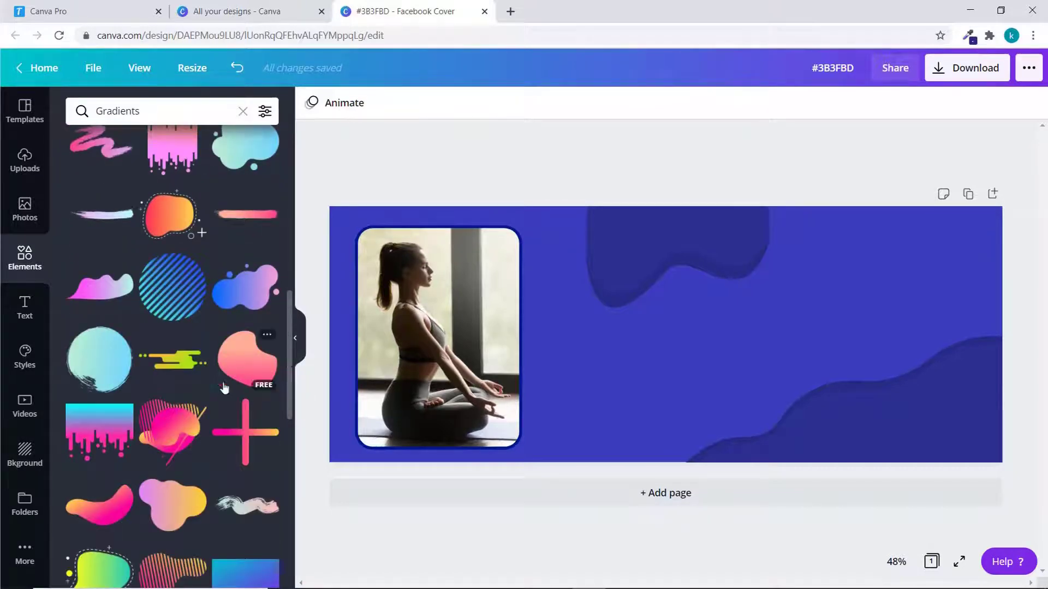
{"action": "left_click", "coordinate": [101, 510]}
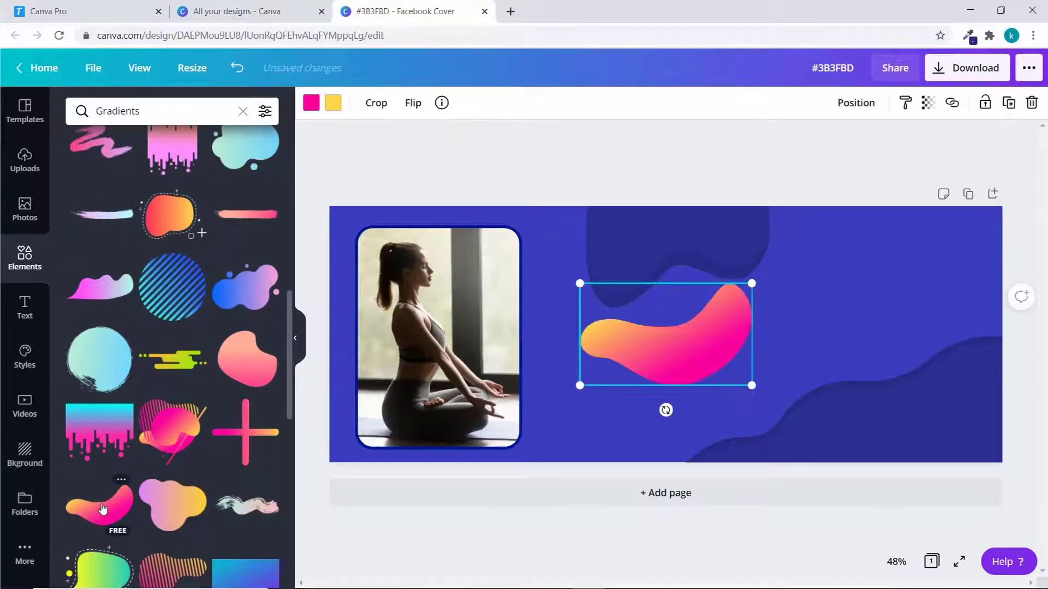
{"action": "left_click_drag", "start_coordinate": [696, 320], "coordinate": [407, 232]}
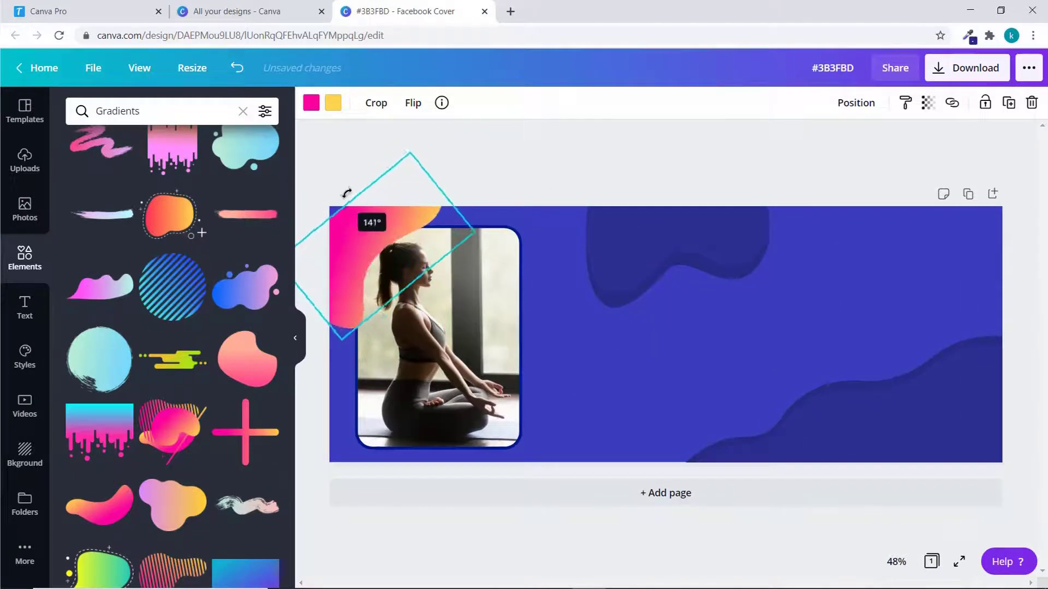
{"action": "left_click_drag", "start_coordinate": [353, 235], "coordinate": [346, 217]}
Shift the framed yoga photo slightly left and nudge the gradient blob so it overlaps the photo's upper-left corner.
{"action": "left_click", "coordinate": [415, 382]}
{"action": "left_click_drag", "start_coordinate": [417, 322], "coordinate": [406, 321]}
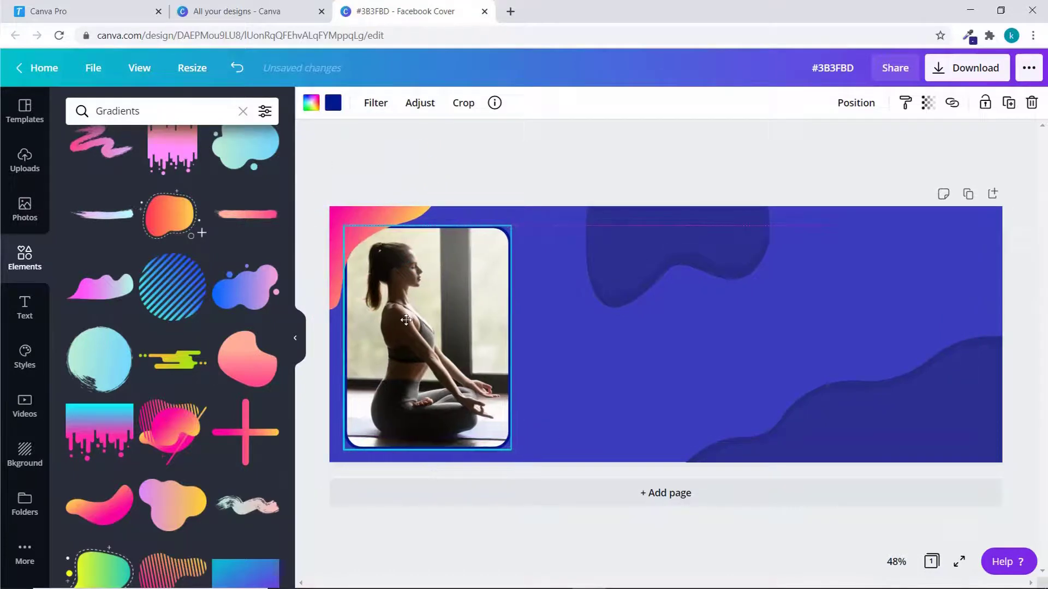
{"action": "left_click", "coordinate": [372, 228]}
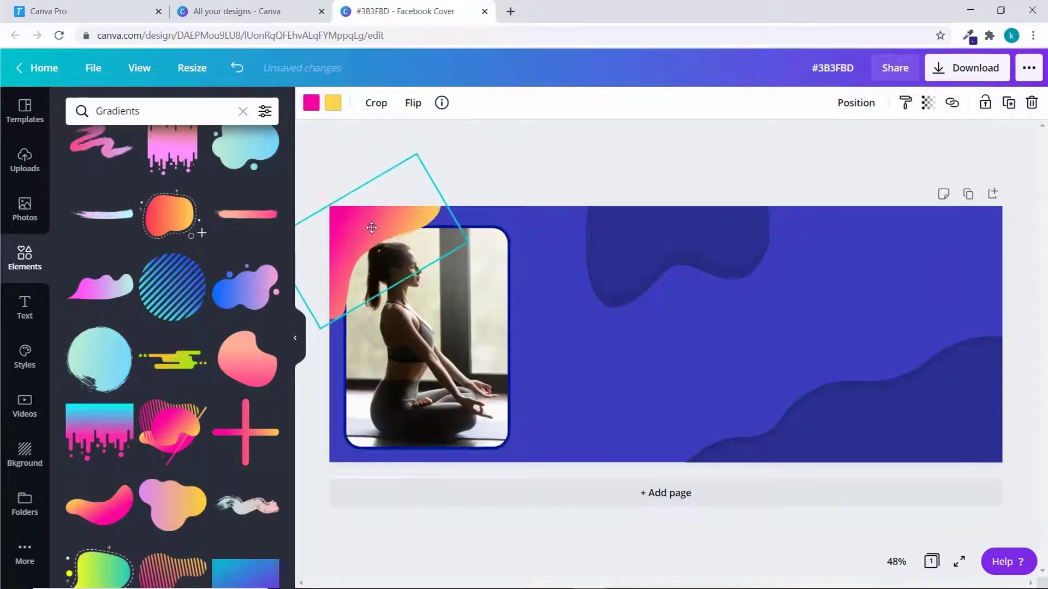
{"action": "left_click_drag", "start_coordinate": [372, 228], "coordinate": [368, 234]}
Recolor both gradient colors of the corner blob to the dark navy blue from the document colours.
{"action": "left_click", "coordinate": [311, 103]}
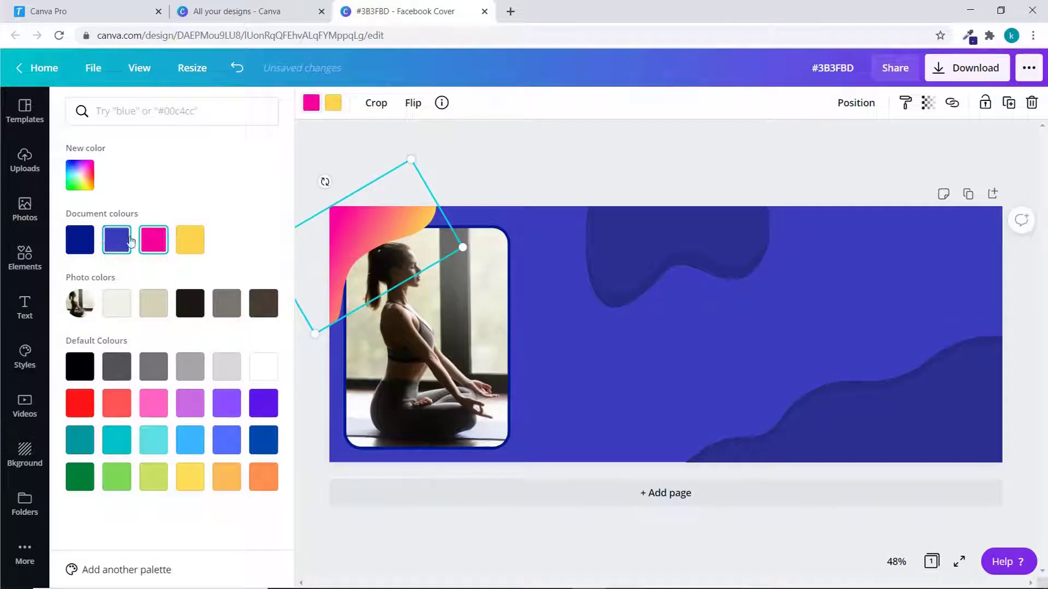
{"action": "left_click", "coordinate": [80, 240]}
{"action": "left_click", "coordinate": [80, 239]}
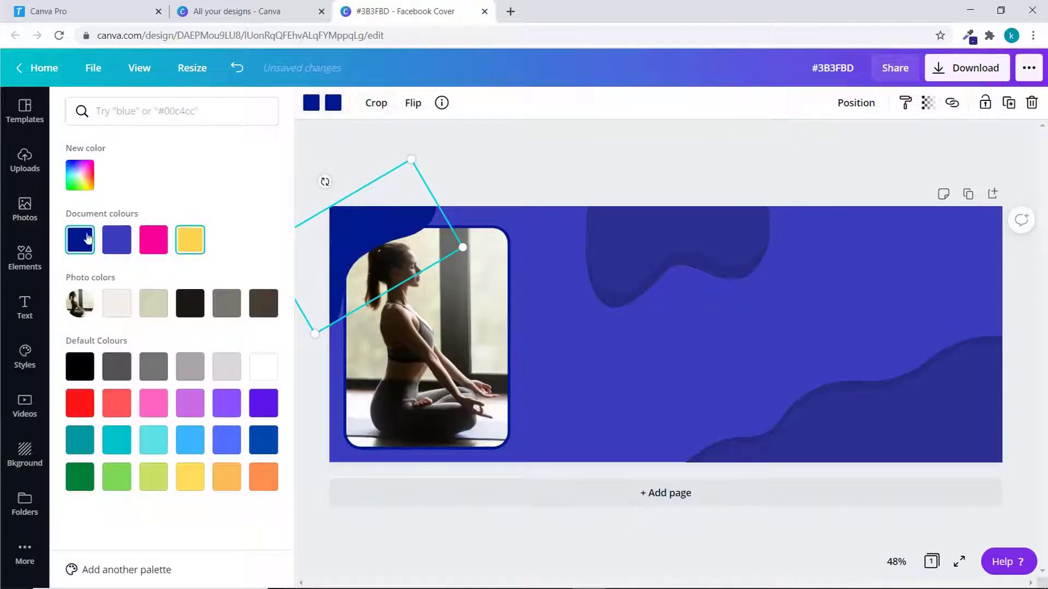
{"action": "left_click", "coordinate": [496, 173]}
Enlarge the framed yoga photo slightly and shift the image to the right inside its frame.
{"action": "left_click", "coordinate": [502, 441]}
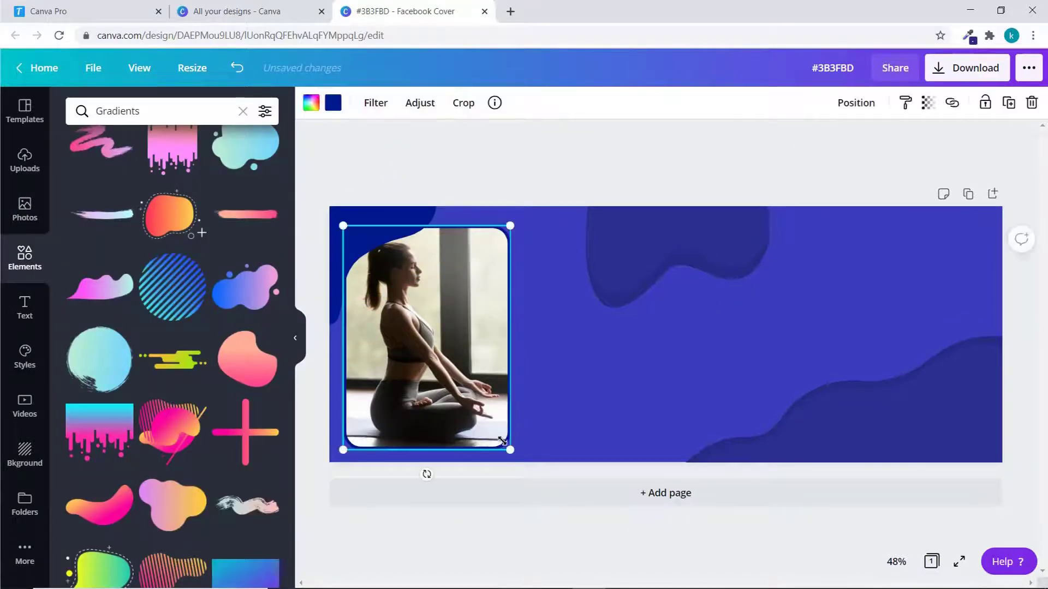
{"action": "left_click_drag", "start_coordinate": [514, 459], "coordinate": [518, 461]}
{"action": "left_click_drag", "start_coordinate": [432, 393], "coordinate": [470, 371]}
{"action": "double_click", "coordinate": [444, 369]}
{"action": "left_click", "coordinate": [578, 183]}
{"action": "left_click", "coordinate": [580, 186]}
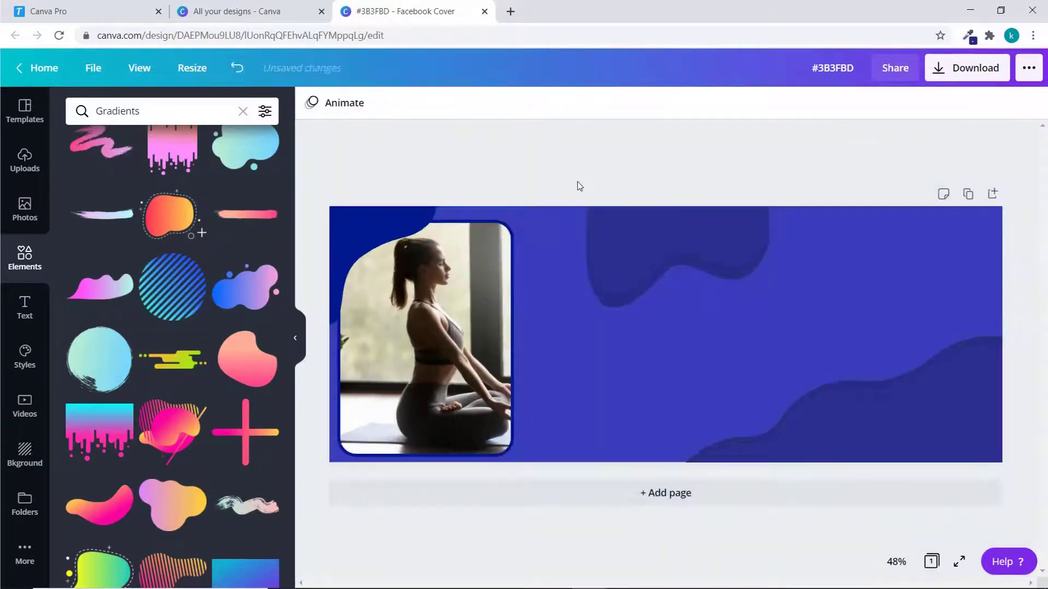
Add a heading reading "YOGA CLASS" to the cover.
{"action": "left_click", "coordinate": [24, 307]}
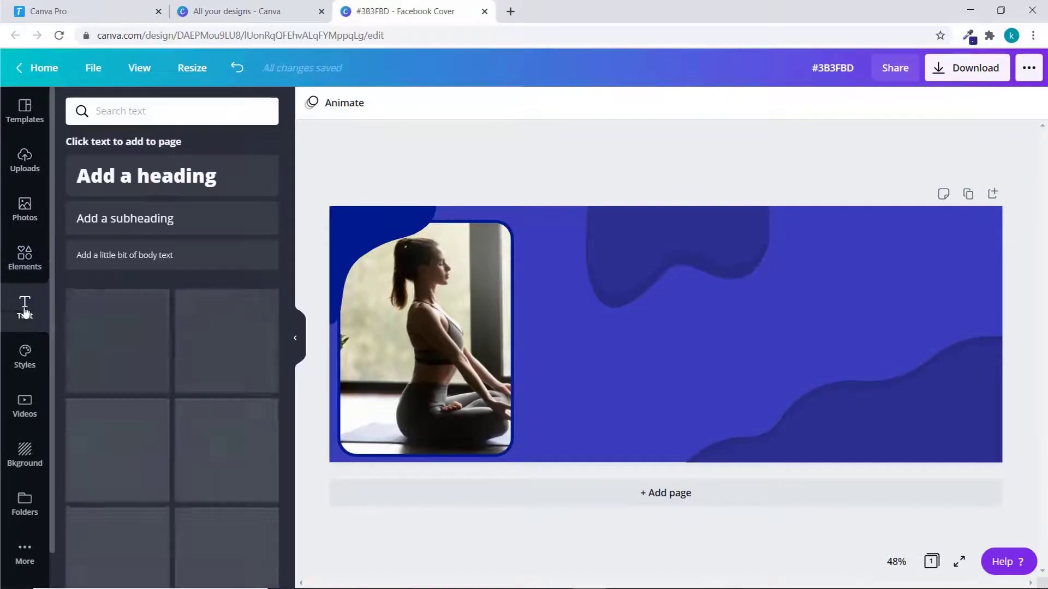
{"action": "left_click", "coordinate": [158, 181]}
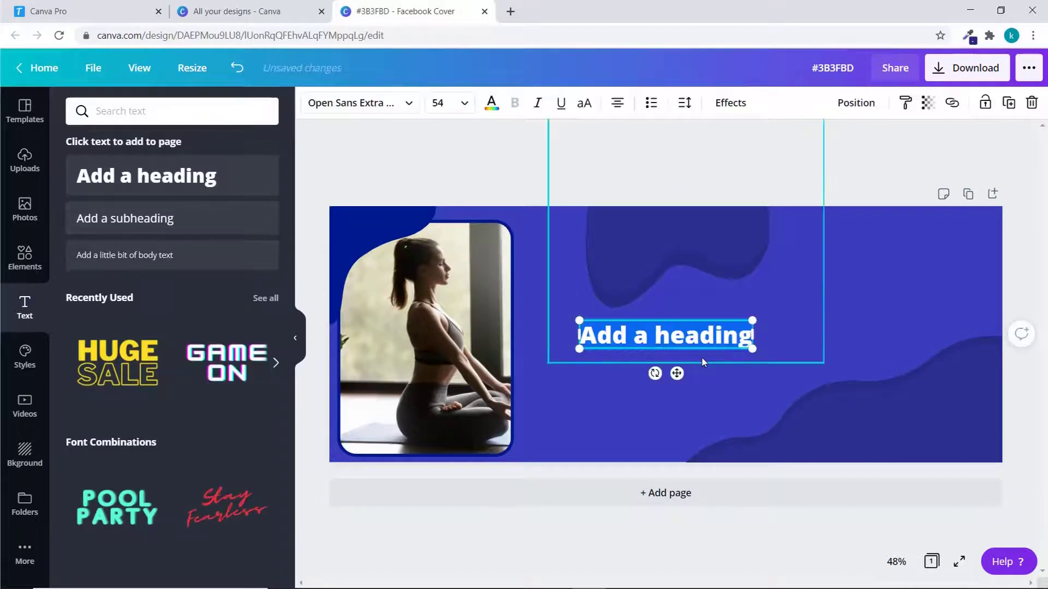
{"action": "type", "text": "YOGA CLASS"}
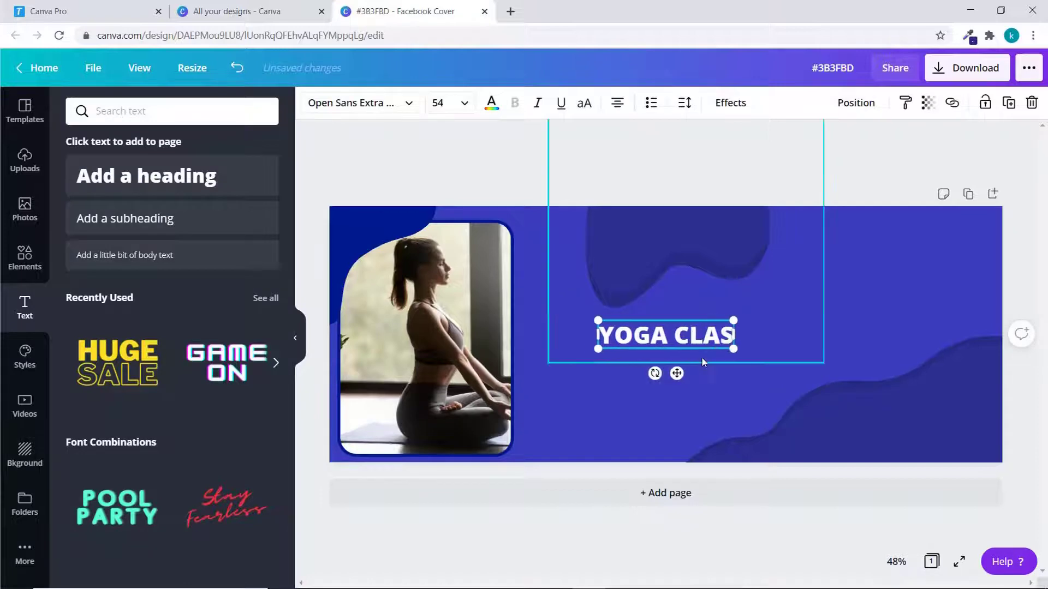
Set the YOGA CLASS heading in Muli Black, enlarge it to about size 67.6 and move it up and to the right.
{"action": "left_click", "coordinate": [409, 115]}
{"action": "left_click", "coordinate": [175, 111]}
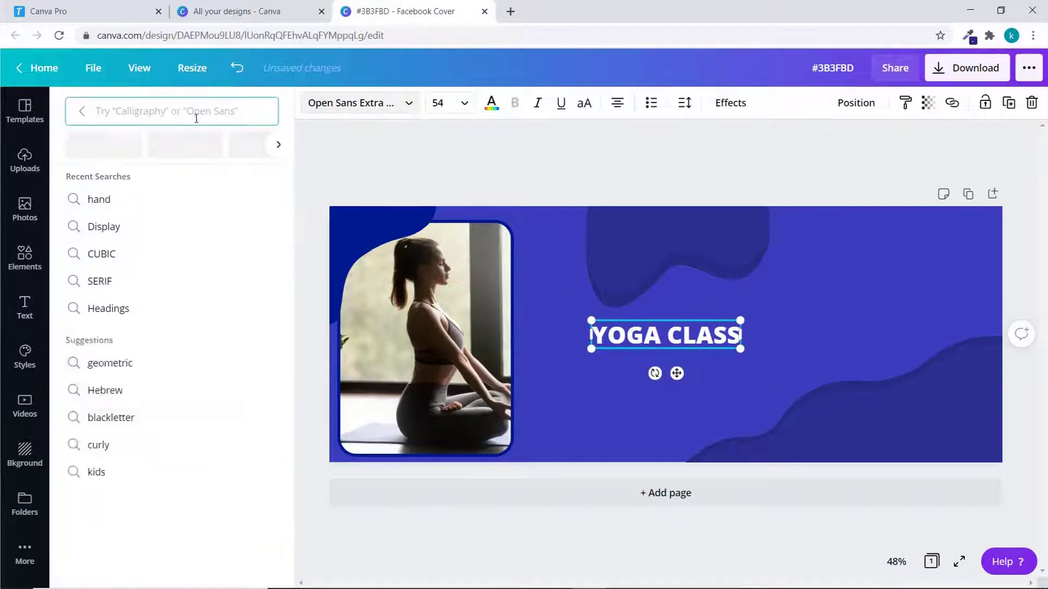
{"action": "type", "text": "MULI"}
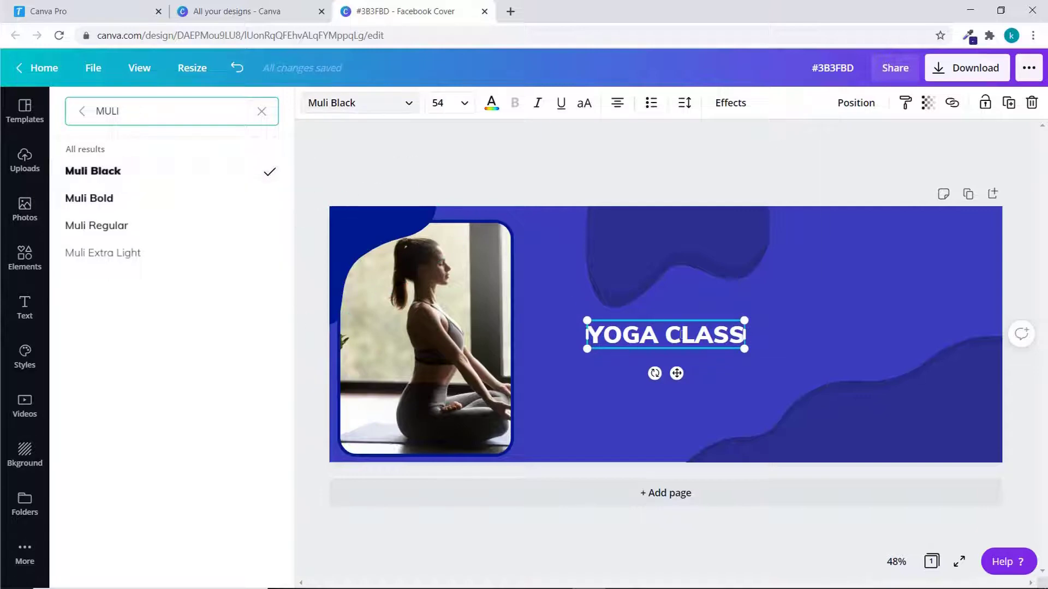
{"action": "left_click_drag", "start_coordinate": [743, 352], "coordinate": [785, 356]}
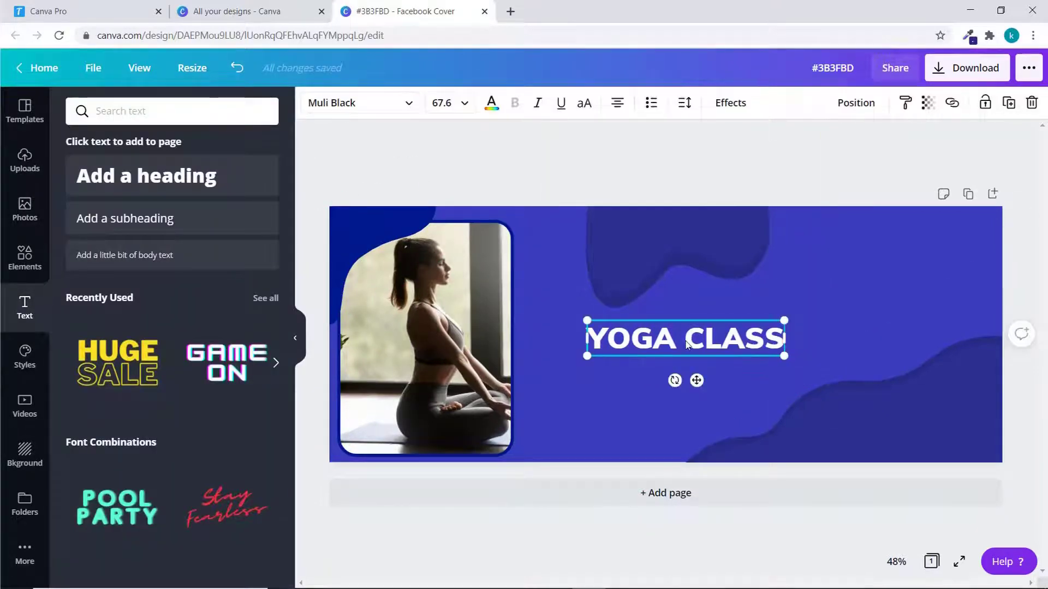
{"action": "left_click_drag", "start_coordinate": [695, 380], "coordinate": [787, 354]}
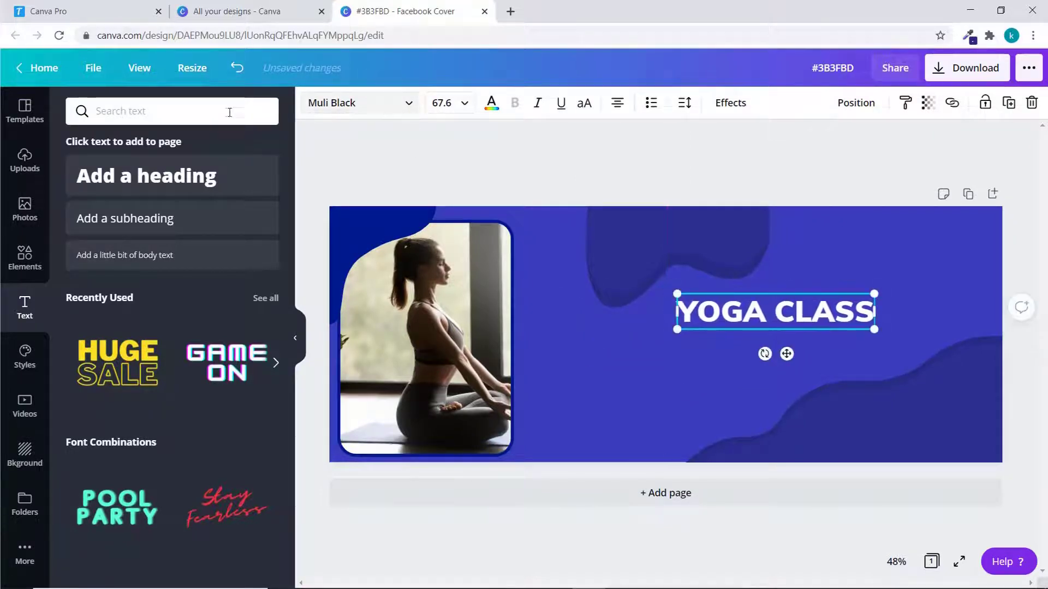
Change the YOGA CLASS heading's font to Muli Bold and enlarge it to about size 75.2.
{"action": "left_click", "coordinate": [355, 106]}
{"action": "left_click", "coordinate": [103, 199]}
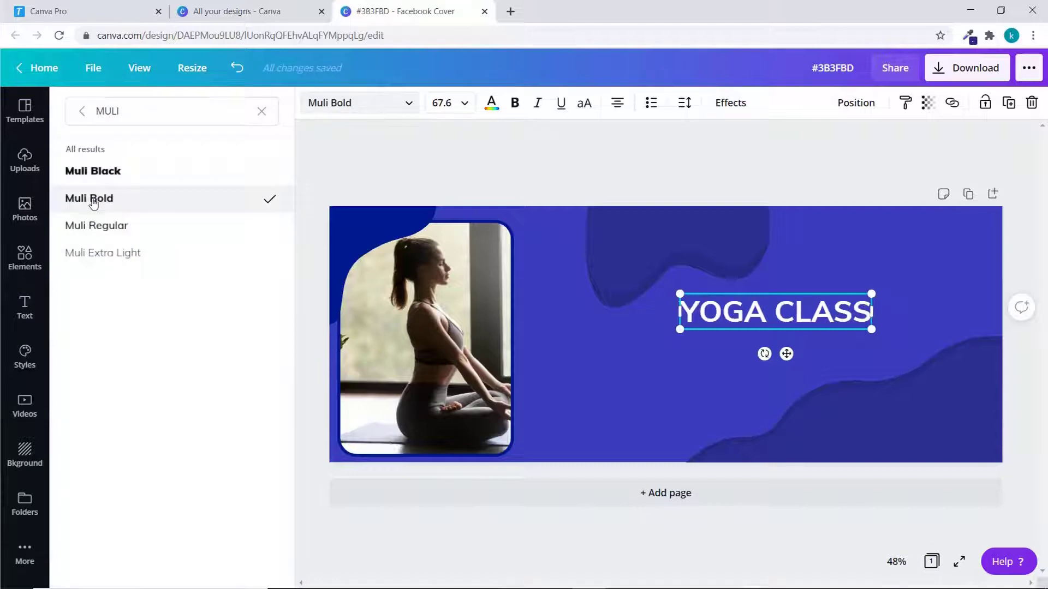
{"action": "left_click_drag", "start_coordinate": [872, 331], "coordinate": [893, 332]}
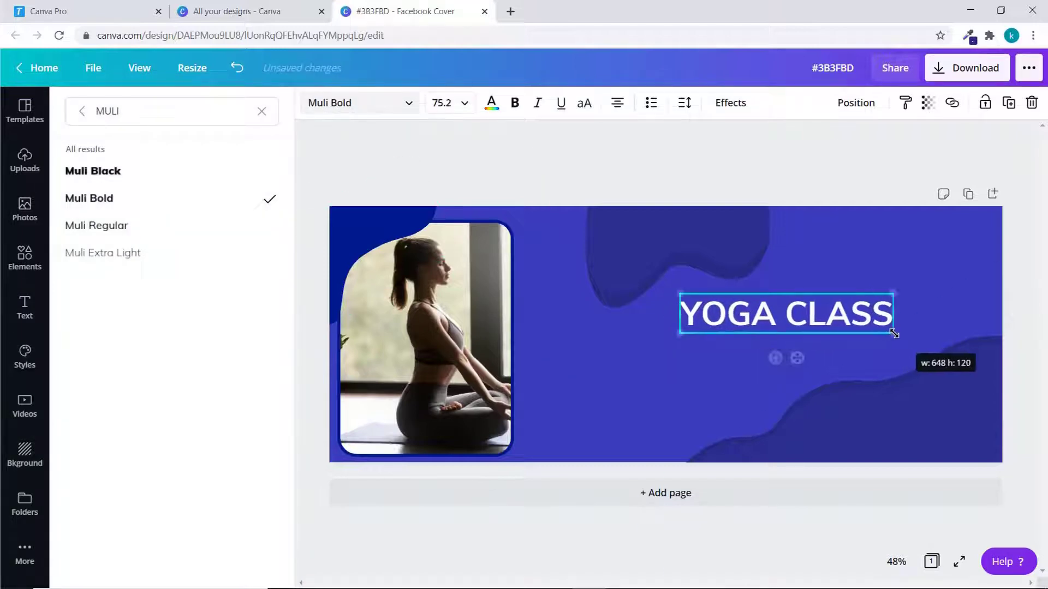
Unlock the dark blob at the cover's top edge, shift it up and to the left, and lock it again.
{"action": "left_click", "coordinate": [729, 247]}
{"action": "left_click", "coordinate": [1009, 103]}
{"action": "left_click_drag", "start_coordinate": [762, 227], "coordinate": [734, 199]}
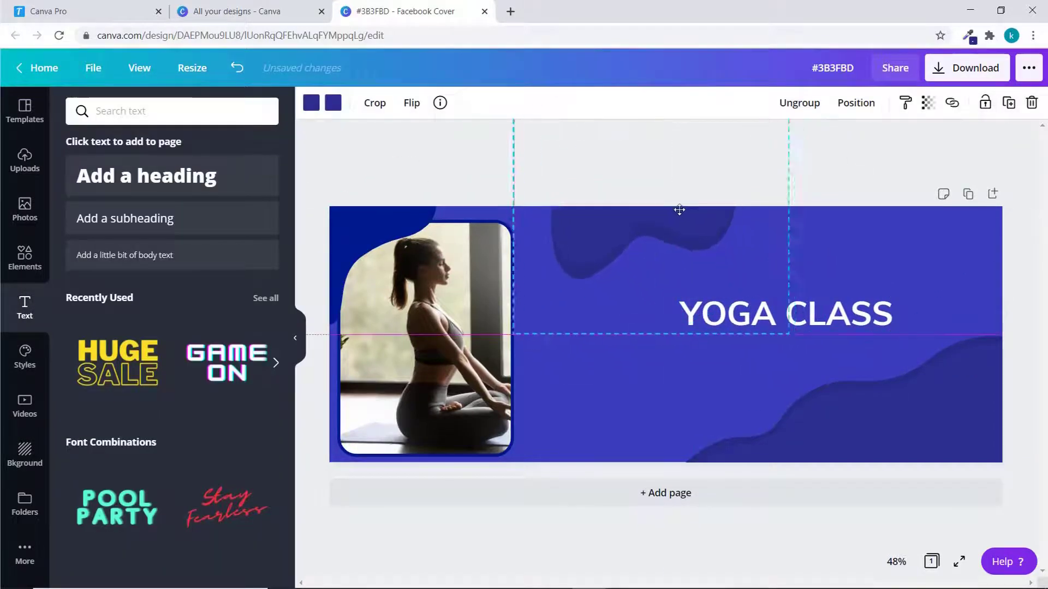
Move the YOGA CLASS heading up and to the left and enlarge it to about size 81.
{"action": "left_click", "coordinate": [786, 314]}
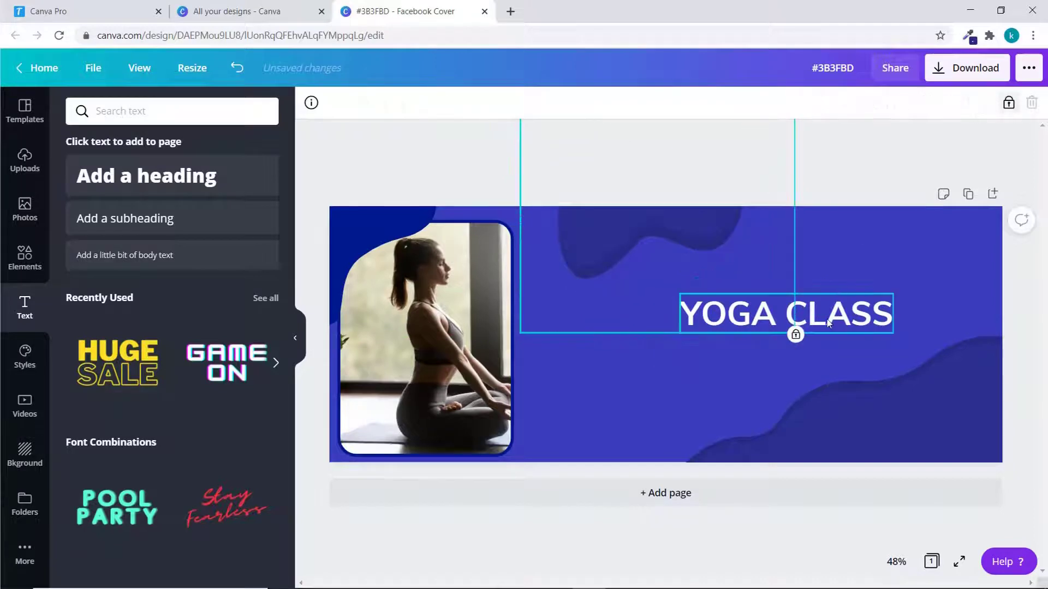
{"action": "left_click_drag", "start_coordinate": [786, 313], "coordinate": [762, 288]}
{"action": "mouse_move", "coordinate": [874, 311]}
{"action": "left_mouse_down"}
{"action": "mouse_move", "coordinate": [913, 319]}
{"action": "mouse_move", "coordinate": [876, 311]}
{"action": "left_mouse_up"}
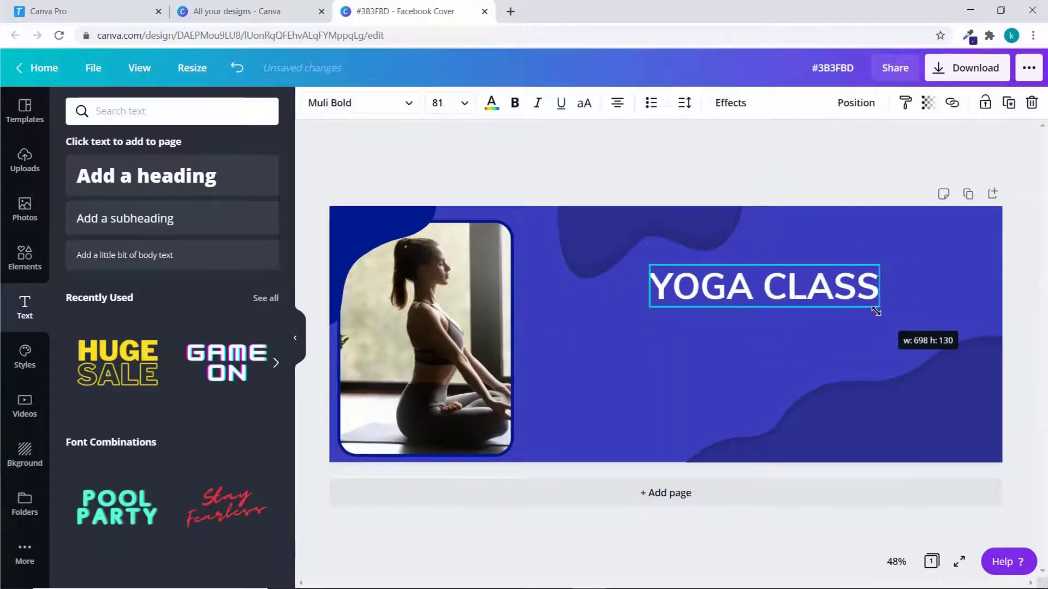
Set the YOGA CLASS heading's letter spacing to 110 and shrink the text to about size 78.
{"action": "left_click", "coordinate": [685, 103]}
{"action": "left_click_drag", "start_coordinate": [746, 145], "coordinate": [781, 153]}
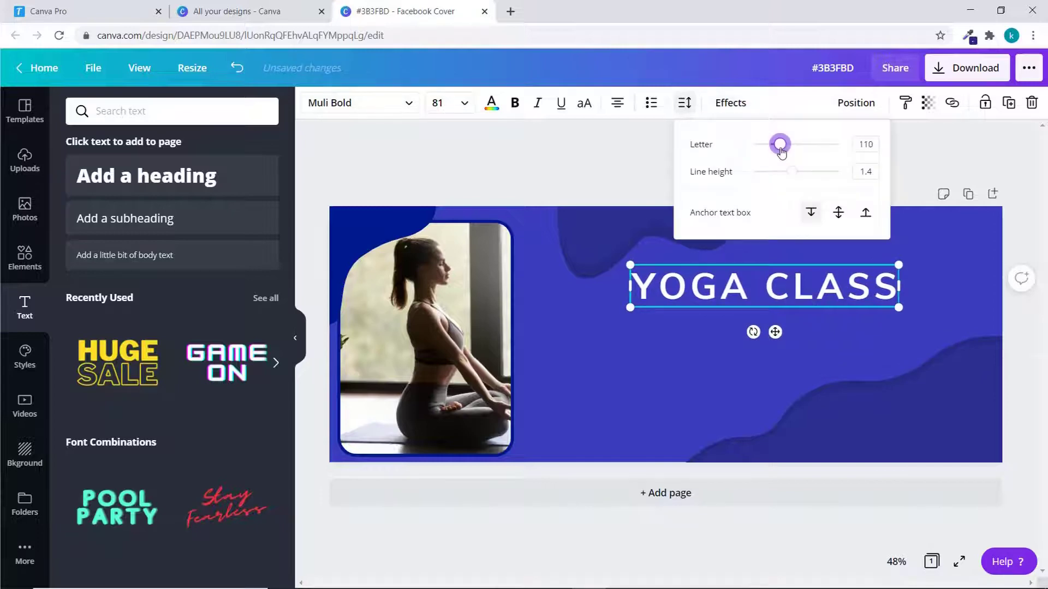
{"action": "left_click_drag", "start_coordinate": [896, 315], "coordinate": [886, 304]}
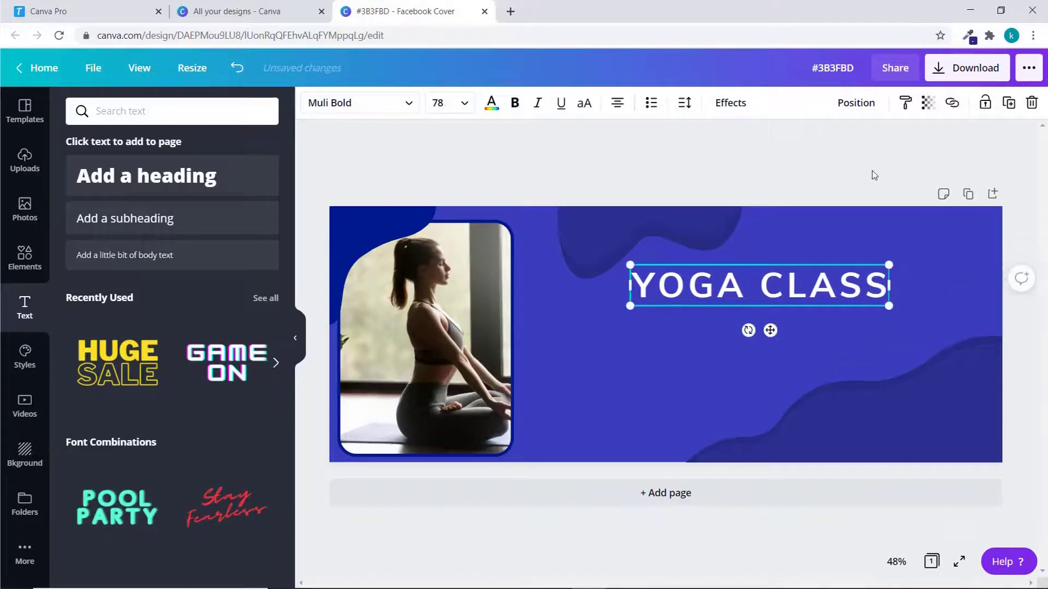
Duplicate the YOGA CLASS heading directly below the original and change the copy's text to "FREE TRAIL".
{"action": "left_click", "coordinate": [704, 369]}
{"action": "left_click", "coordinate": [700, 286]}
{"action": "left_click_drag", "start_coordinate": [700, 287], "coordinate": [713, 332]}
{"action": "left_click", "coordinate": [714, 334]}
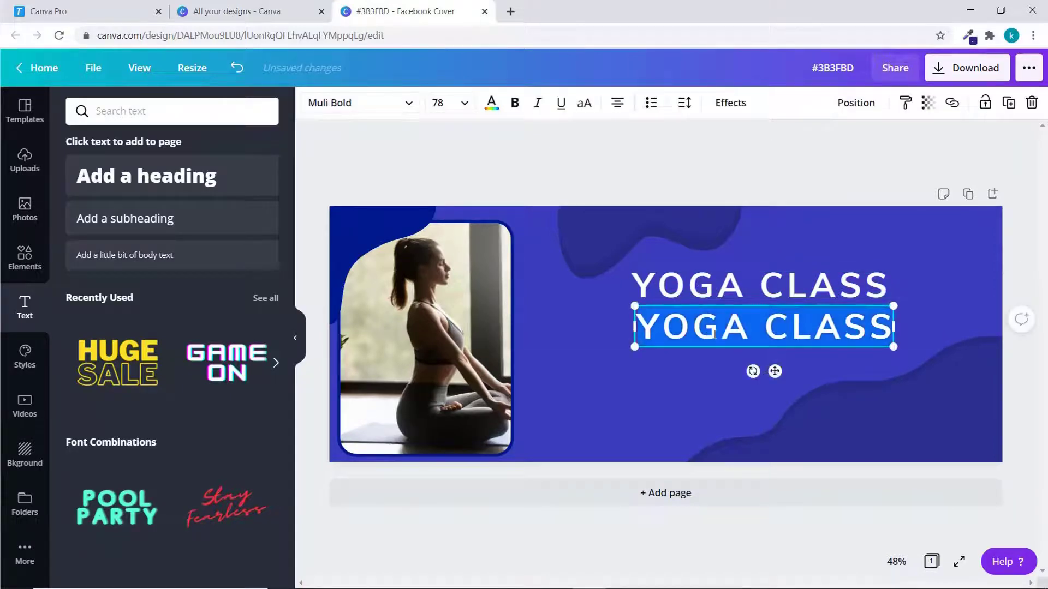
{"action": "type", "text": "FREE TRAIL"}
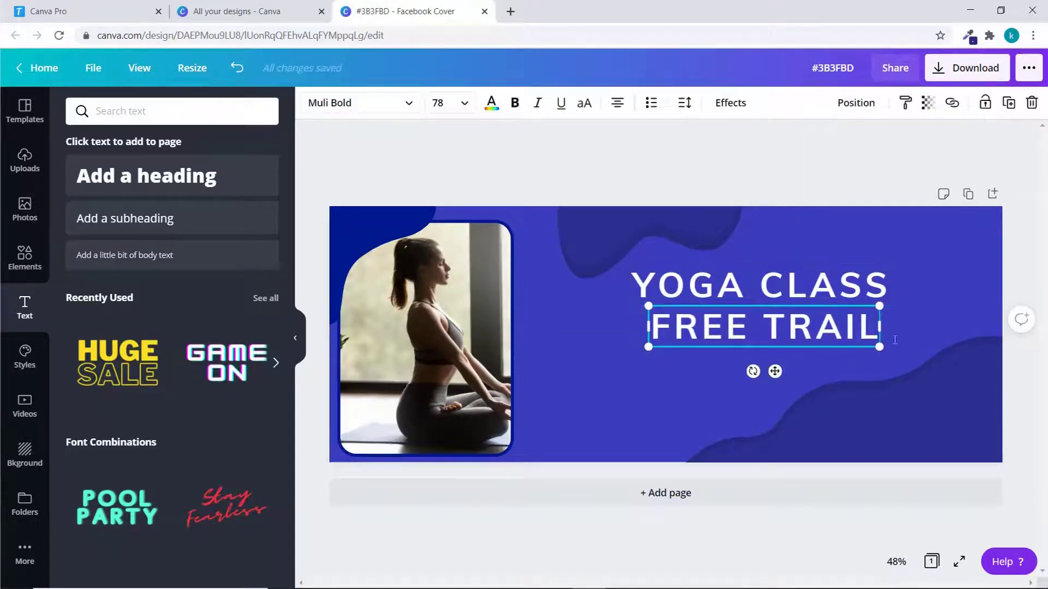
Shrink the FREE TRAIL text to about size 51.2, tighten its letter spacing and place it beneath YOGA CLASS.
{"action": "left_click_drag", "start_coordinate": [880, 347], "coordinate": [812, 337]}
{"action": "left_click_drag", "start_coordinate": [735, 358], "coordinate": [765, 352]}
{"action": "left_click", "coordinate": [684, 102]}
{"action": "left_click_drag", "start_coordinate": [780, 145], "coordinate": [778, 150]}
{"action": "left_click_drag", "start_coordinate": [846, 335], "coordinate": [841, 328]}
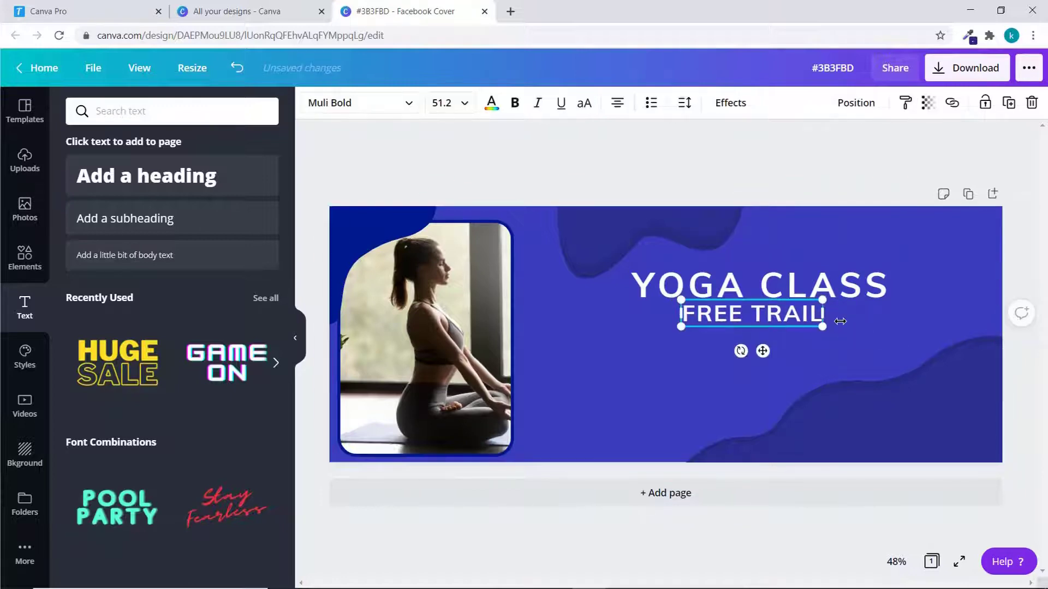
{"action": "left_click", "coordinate": [877, 327]}
Add the French quote text combination starting "Tout ce dont on a besoin" and shrink it to about size 18.2.
{"action": "scroll", "coordinate": [264, 164], "scroll_direction": "down", "scroll_amount": 10}
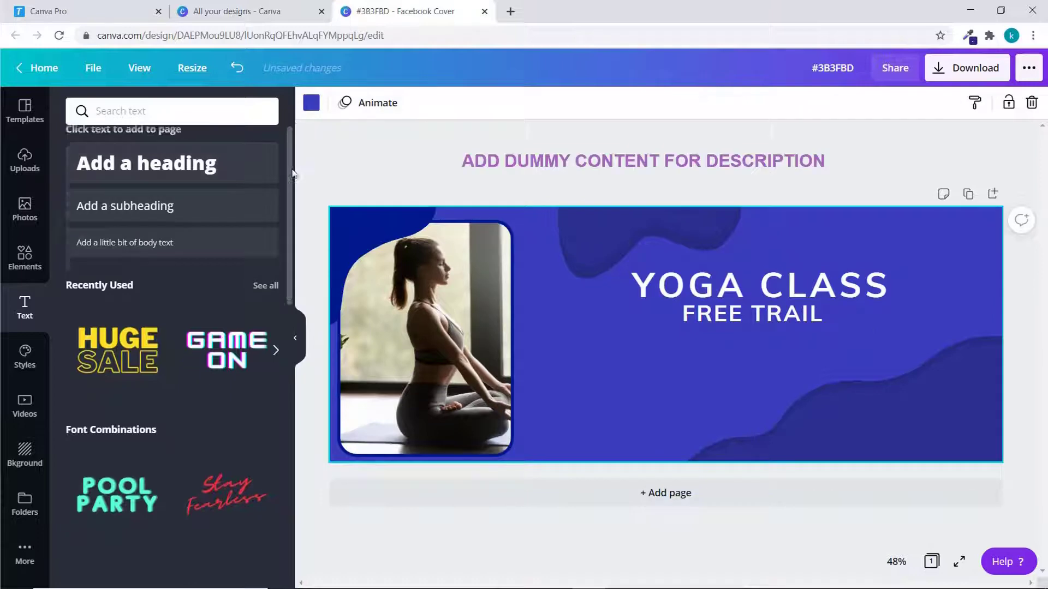
{"action": "scroll", "coordinate": [262, 336], "scroll_direction": "down", "scroll_amount": 10}
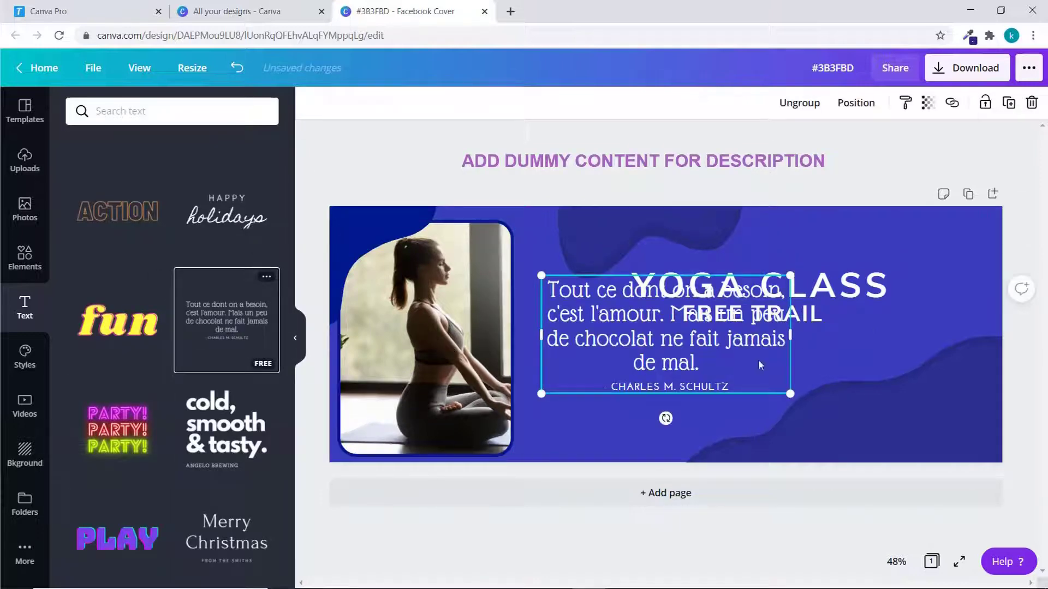
{"action": "left_click_drag", "start_coordinate": [788, 335], "coordinate": [667, 306]}
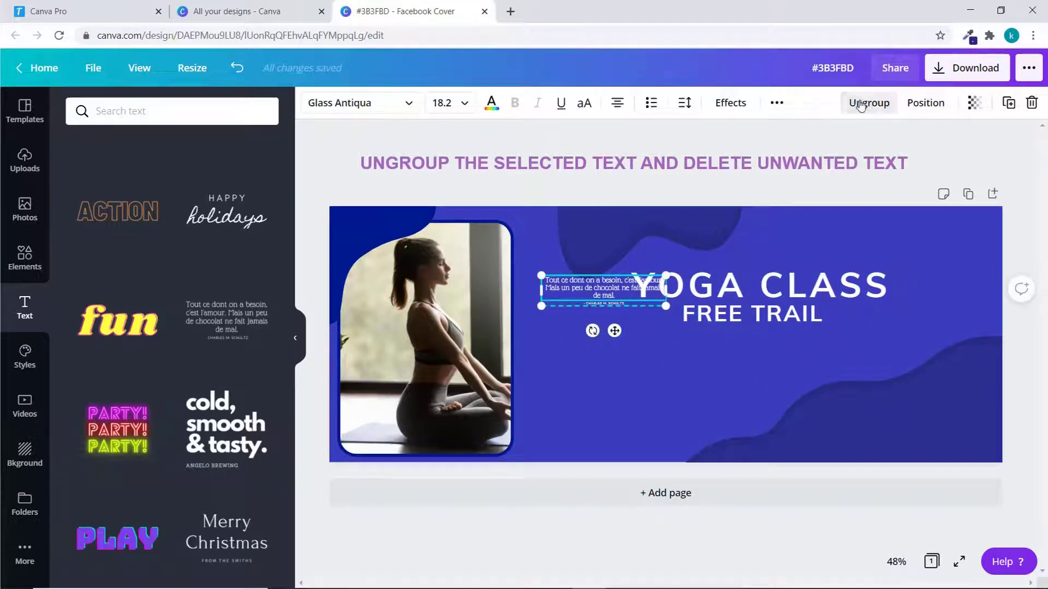
Ungroup the French quote text and delete its author line.
{"action": "left_click", "coordinate": [861, 105]}
{"action": "left_click", "coordinate": [605, 303]}
{"action": "key", "text": "Delete"}
Set the French quote in Muli Extra Light and place it beneath FREE TRAIL as the description.
{"action": "left_click", "coordinate": [605, 292]}
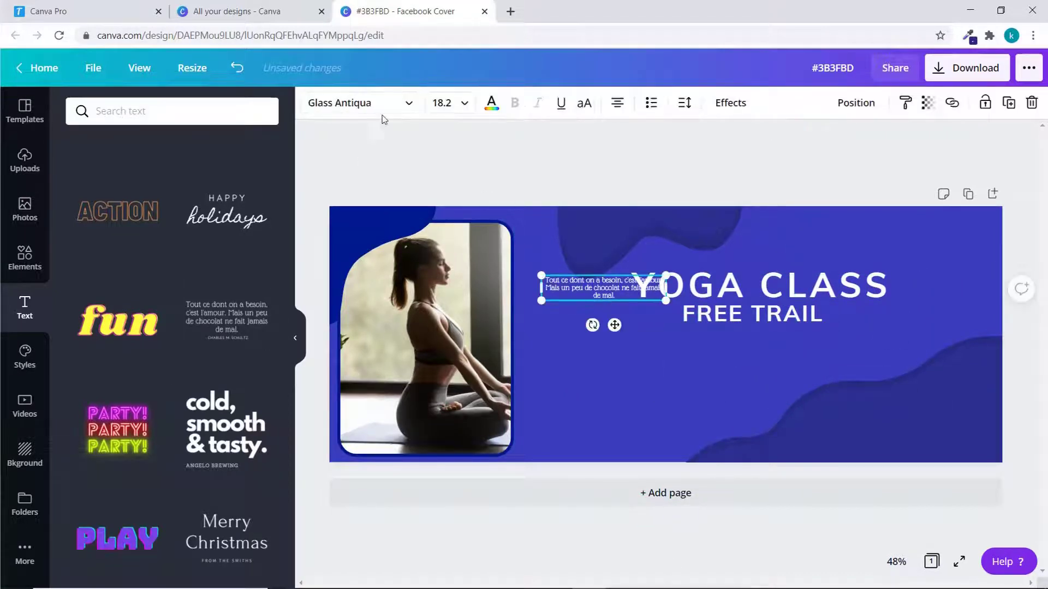
{"action": "left_click", "coordinate": [383, 116]}
{"action": "left_click", "coordinate": [104, 253]}
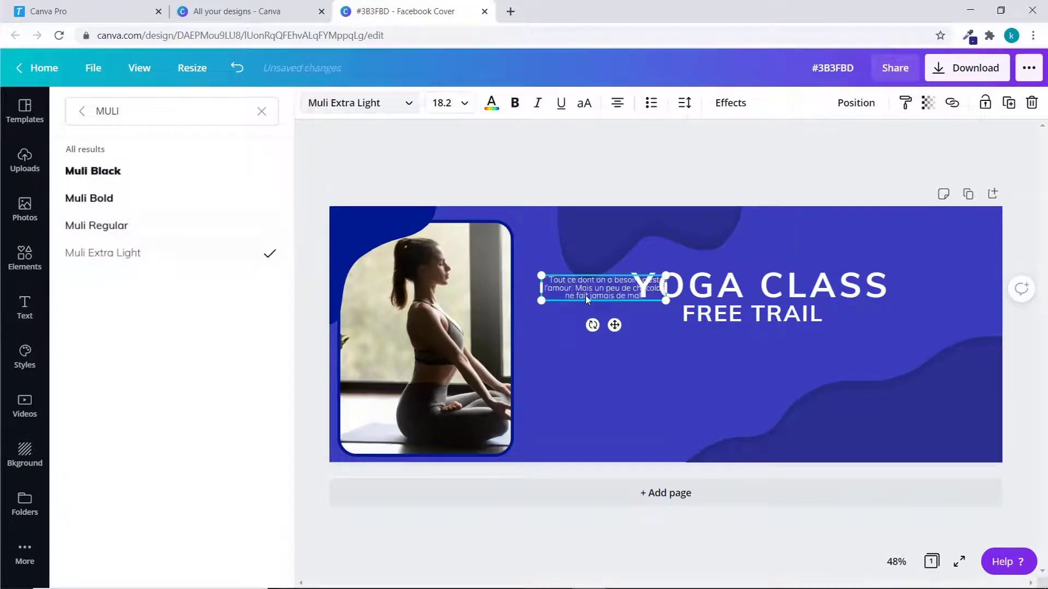
{"action": "left_click_drag", "start_coordinate": [614, 324], "coordinate": [746, 375]}
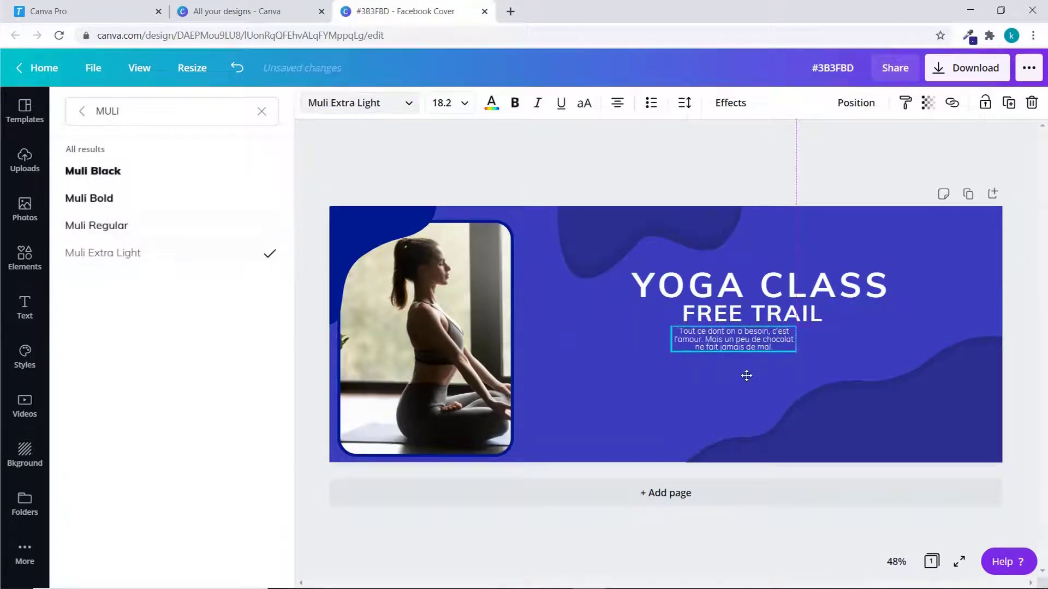
Repeat the French quote once in the description, reduce it to about size 14.2, widen its box to about 662 and move it left.
{"action": "double_click", "coordinate": [755, 347]}
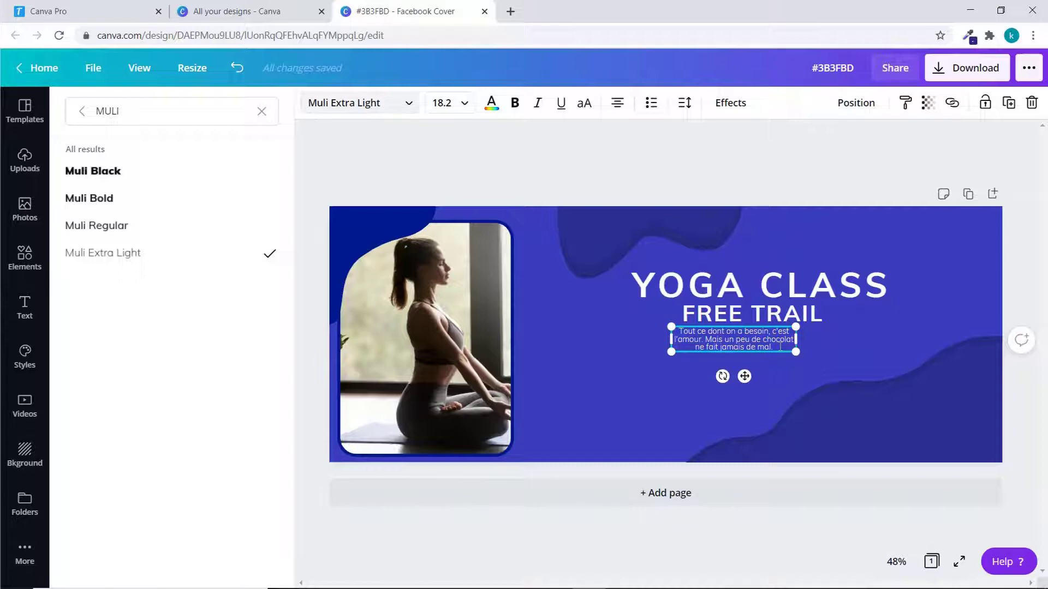
{"action": "type", "text": "Tout ce dont on a besoin, c'est l'amour. Mais un peu de chocolat ne fait jamais de mal."}
{"action": "left_click_drag", "start_coordinate": [796, 352], "coordinate": [890, 337]}
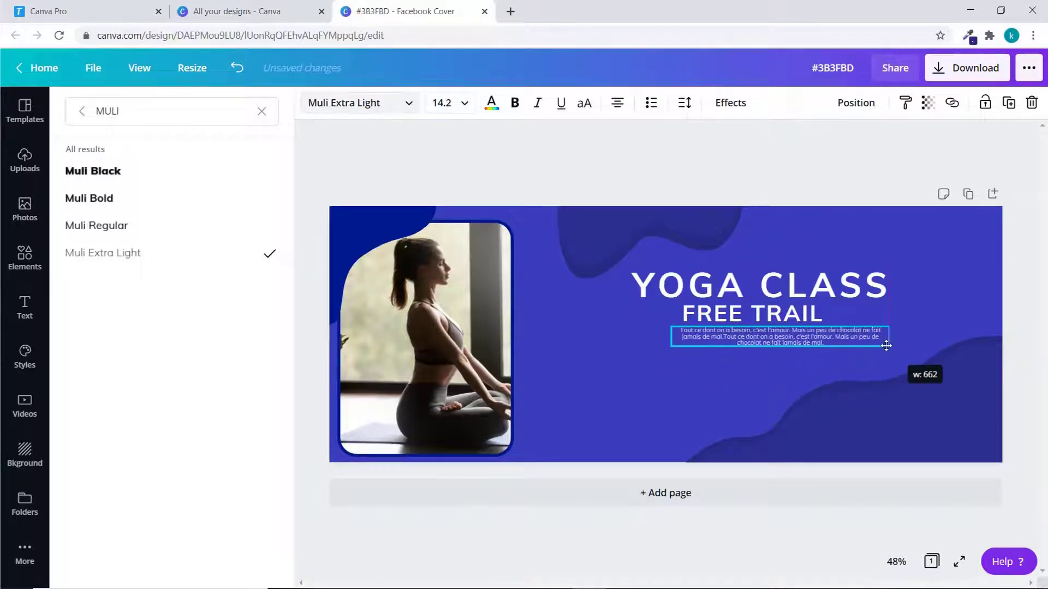
{"action": "left_click_drag", "start_coordinate": [793, 370], "coordinate": [770, 374]}
Shrink the FREE TRAIL text slightly and move the description a little lower and to the right beneath it.
{"action": "left_click", "coordinate": [802, 317]}
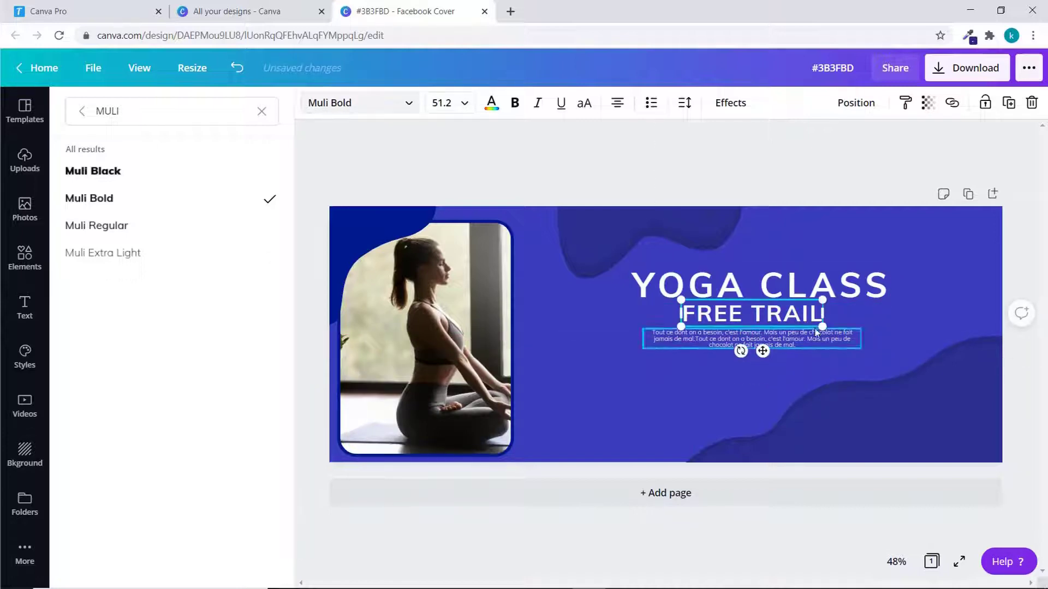
{"action": "left_click_drag", "start_coordinate": [824, 326], "coordinate": [792, 318]}
{"action": "left_click", "coordinate": [759, 338]}
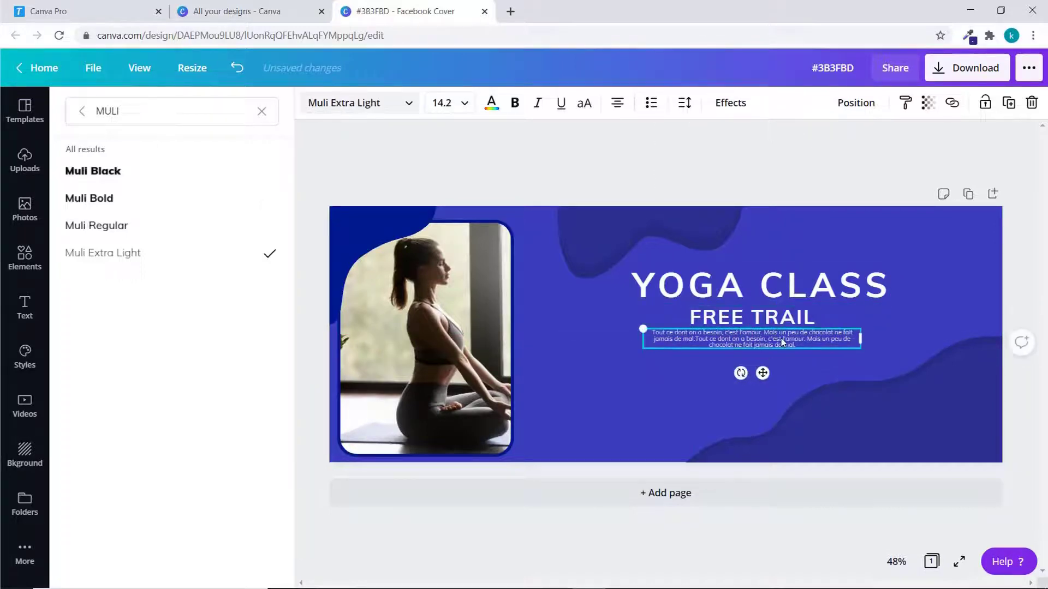
{"action": "left_click_drag", "start_coordinate": [762, 372], "coordinate": [762, 378]}
Shrink the YOGA CLASS heading to about size 71.8 and center it above FREE TRAIL.
{"action": "left_click", "coordinate": [872, 305]}
{"action": "left_click_drag", "start_coordinate": [889, 306], "coordinate": [871, 304]}
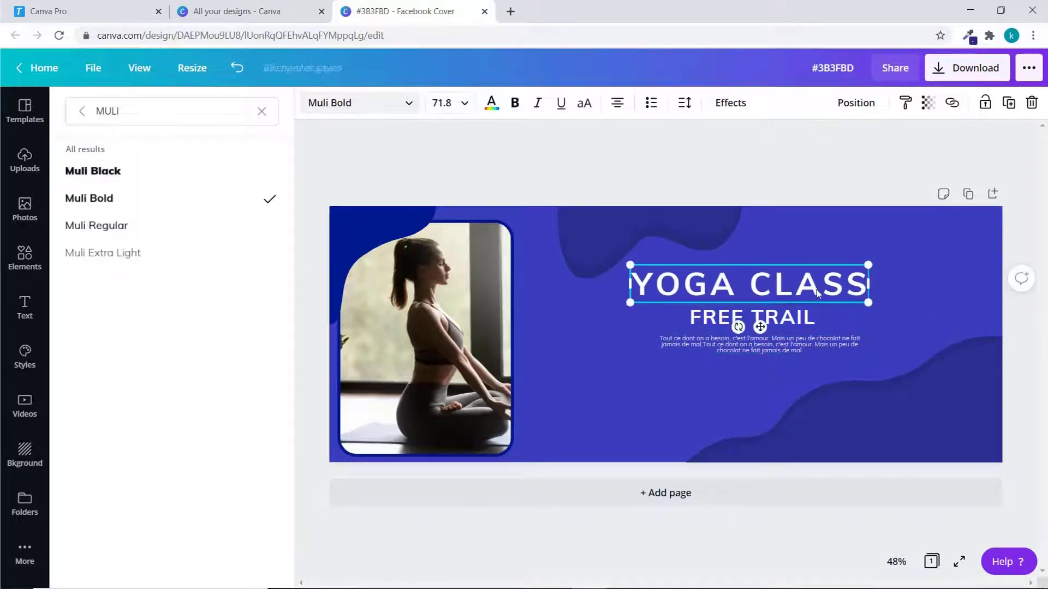
{"action": "left_click", "coordinate": [929, 323]}
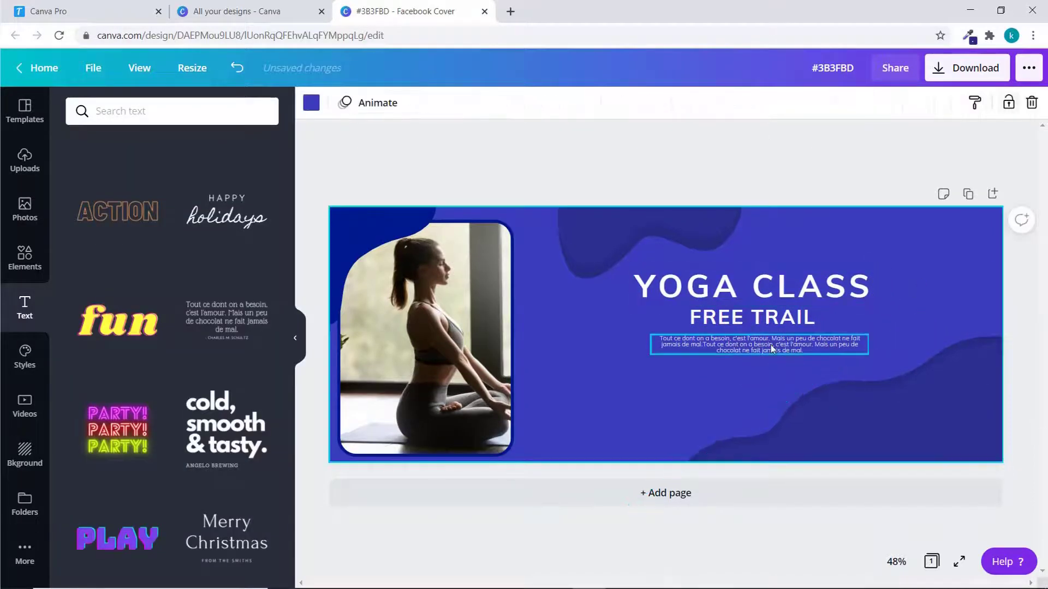
Move FREE TRAIL and the description slightly up to tighten the spacing beneath the YOGA CLASS heading.
{"action": "left_click", "coordinate": [749, 325]}
{"action": "left_click_drag", "start_coordinate": [750, 324], "coordinate": [750, 323]}
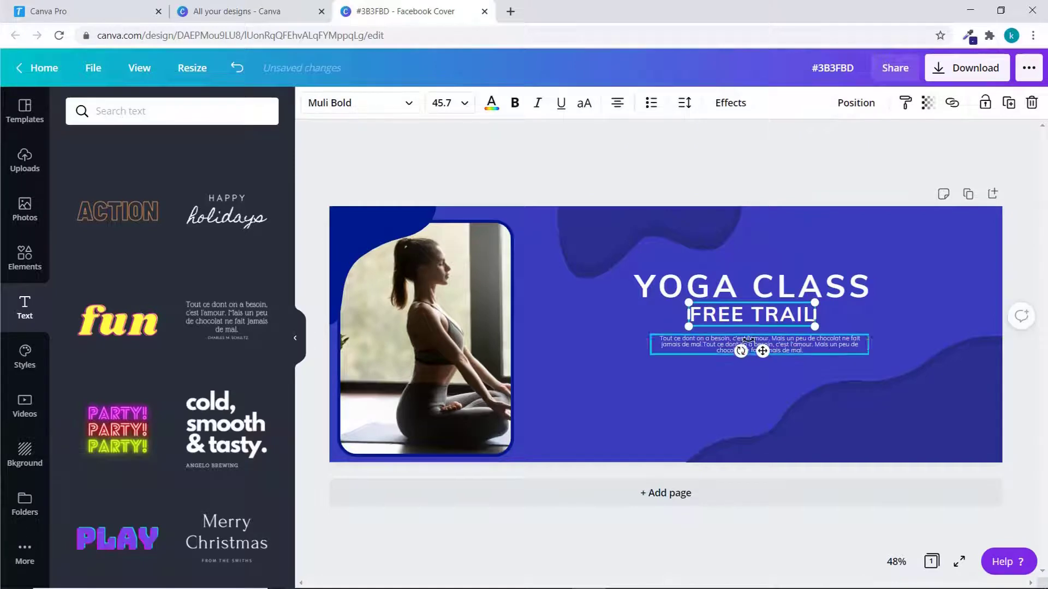
{"action": "left_click_drag", "start_coordinate": [824, 353], "coordinate": [821, 342]}
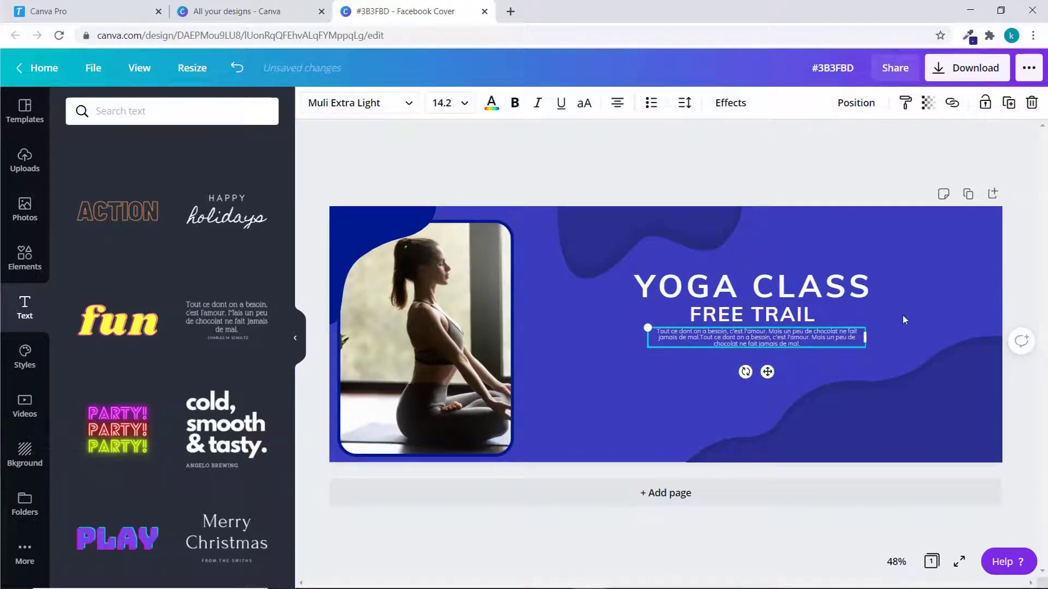
{"action": "left_click", "coordinate": [902, 320]}
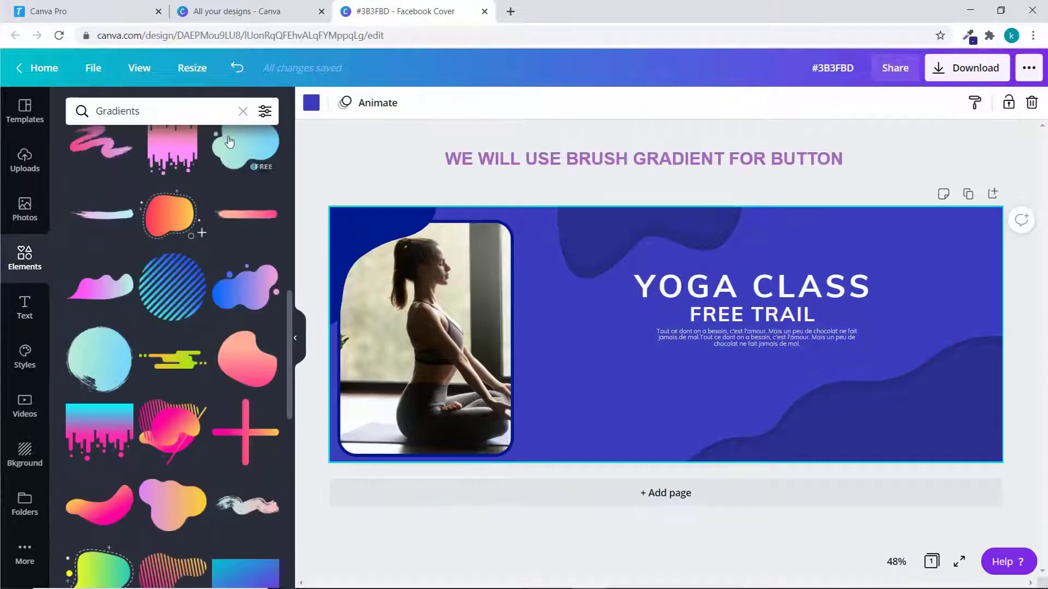
Add the solid pink-to-peach gradient brush stroke, recolor both its colors white, shrink it and place it beneath the description.
{"action": "left_click", "coordinate": [246, 214]}
{"action": "left_click", "coordinate": [311, 102]}
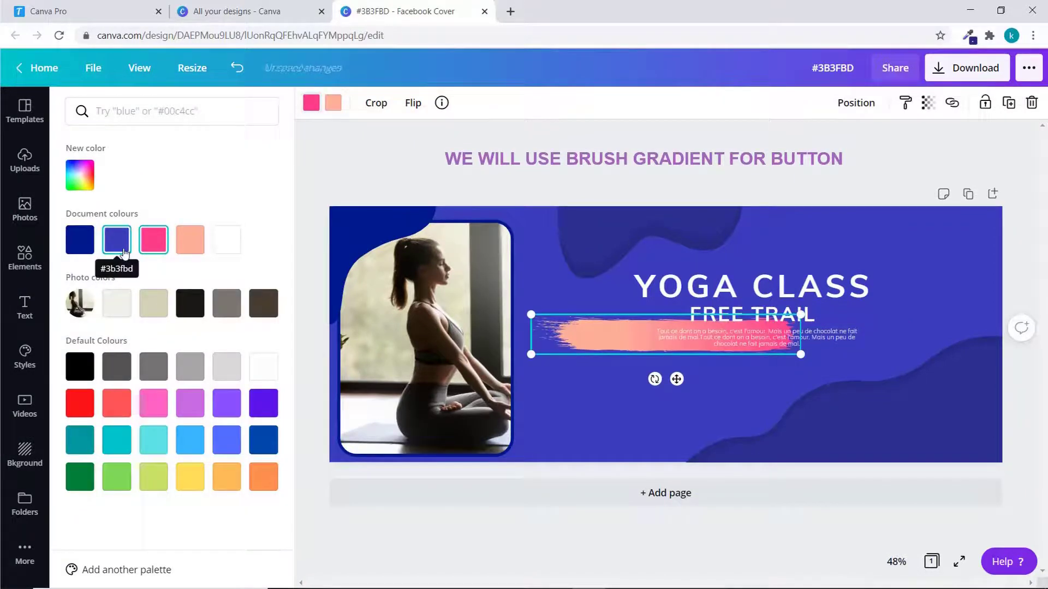
{"action": "left_click", "coordinate": [226, 240]}
{"action": "left_click", "coordinate": [225, 240]}
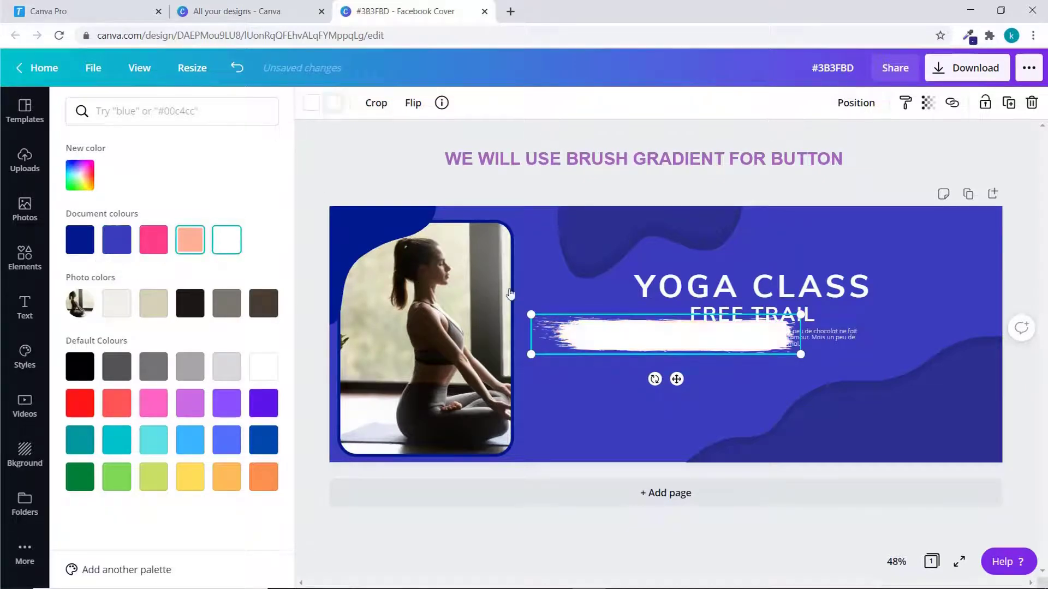
{"action": "left_click_drag", "start_coordinate": [797, 364], "coordinate": [652, 365]}
{"action": "left_click_drag", "start_coordinate": [606, 329], "coordinate": [697, 367]}
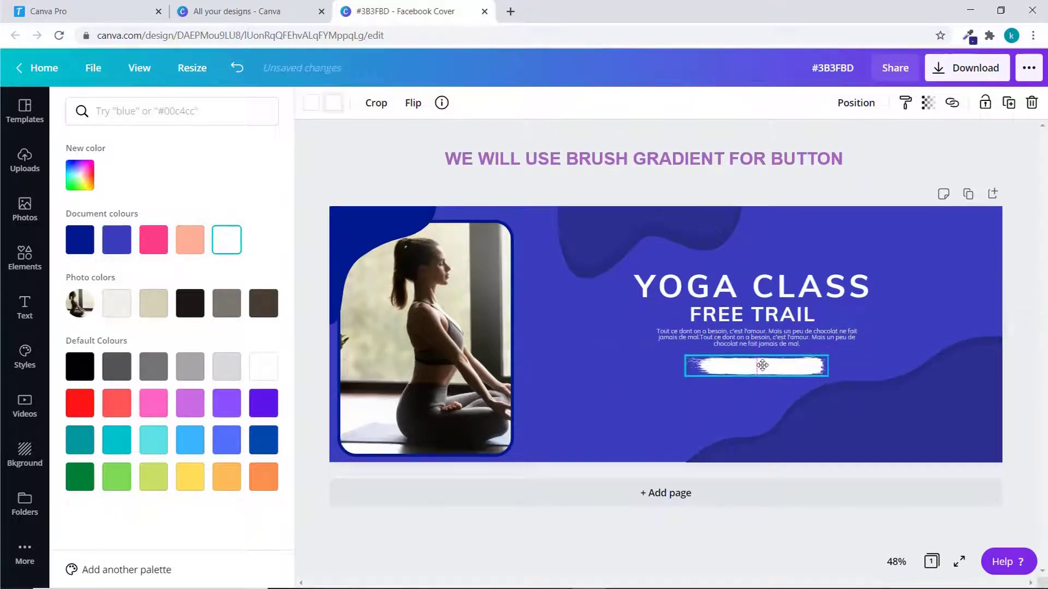
Make a copy of the description, replace its text with REGISTER NOW, narrow its box and place it on the white brush stroke.
{"action": "mouse_move", "coordinate": [772, 375]}
{"action": "left_mouse_down"}
{"action": "mouse_move", "coordinate": [828, 382]}
{"action": "mouse_move", "coordinate": [771, 369]}
{"action": "mouse_move", "coordinate": [600, 419]}
{"action": "left_mouse_up"}
{"action": "left_click", "coordinate": [757, 345]}
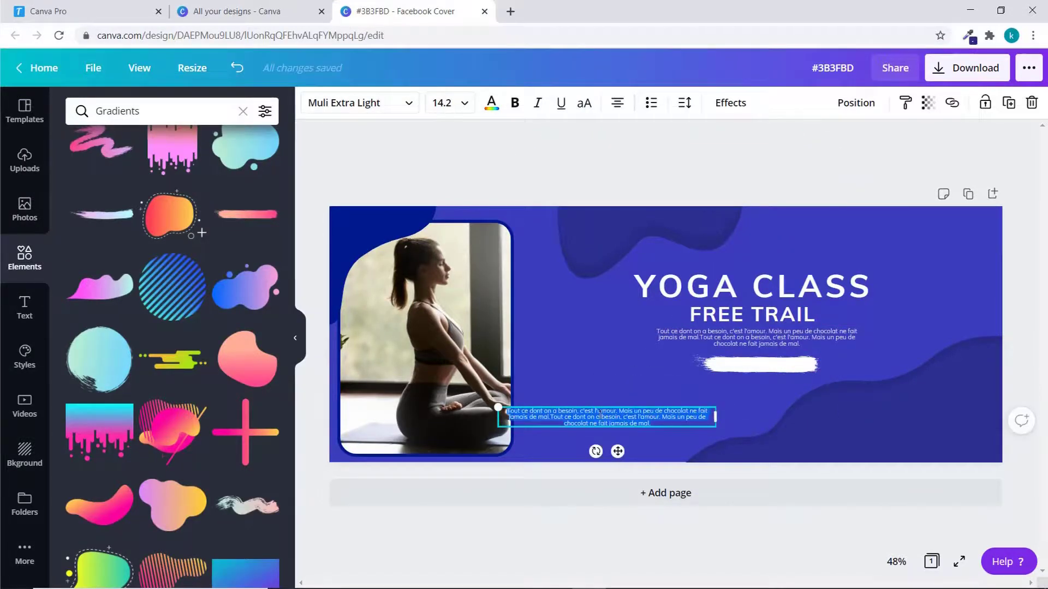
{"action": "double_click", "coordinate": [600, 418]}
{"action": "key", "text": "ctrl+a"}
{"action": "type", "text": "REGIS"}
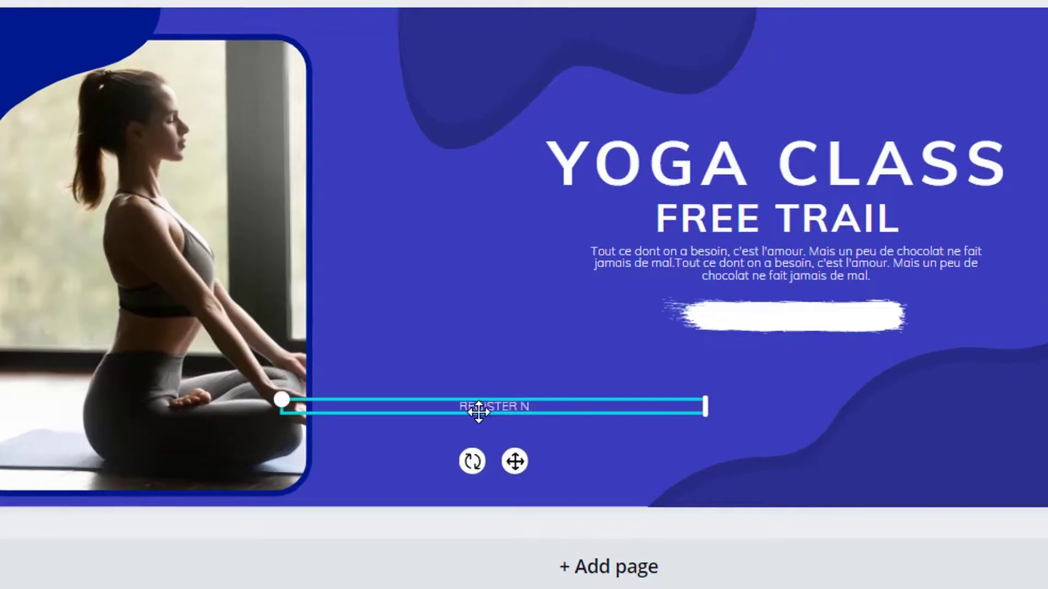
{"action": "left_click_drag", "start_coordinate": [705, 408], "coordinate": [468, 408]}
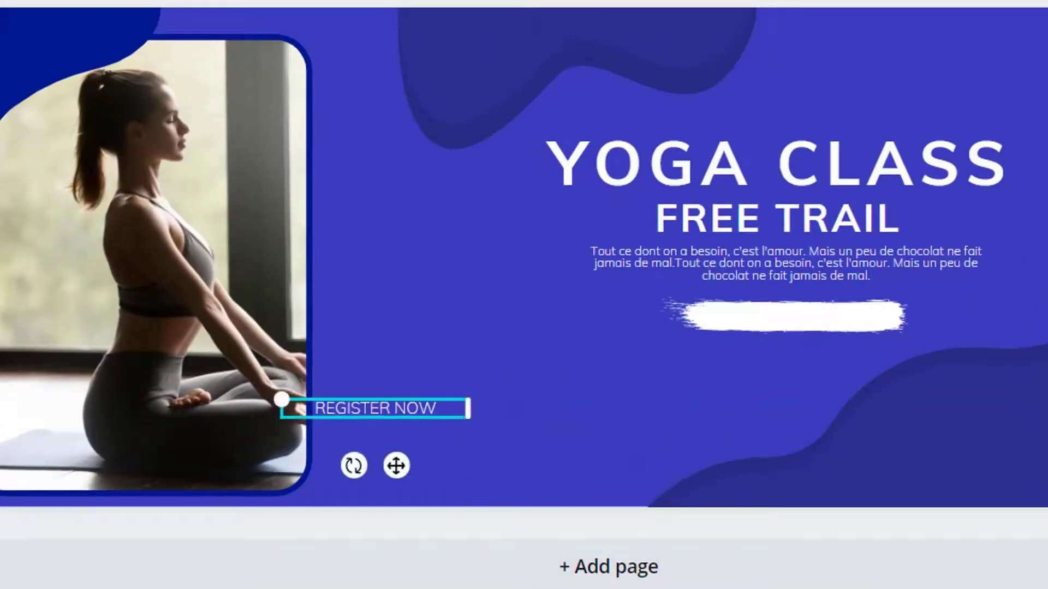
{"action": "mouse_move", "coordinate": [397, 465]}
{"action": "left_mouse_down"}
{"action": "mouse_move", "coordinate": [755, 344]}
{"action": "mouse_move", "coordinate": [817, 372]}
{"action": "left_mouse_up"}
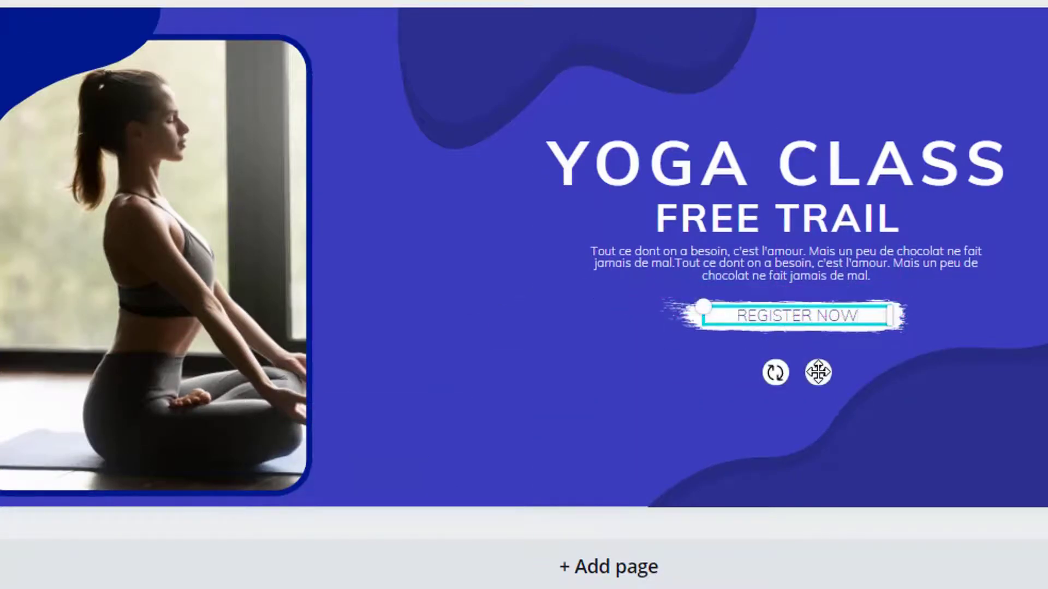
Make a copy of REGISTER NOW, change it to LIMITITED SEATS, shrink it and place it beneath the brush-stroke button.
{"action": "left_click", "coordinate": [730, 341]}
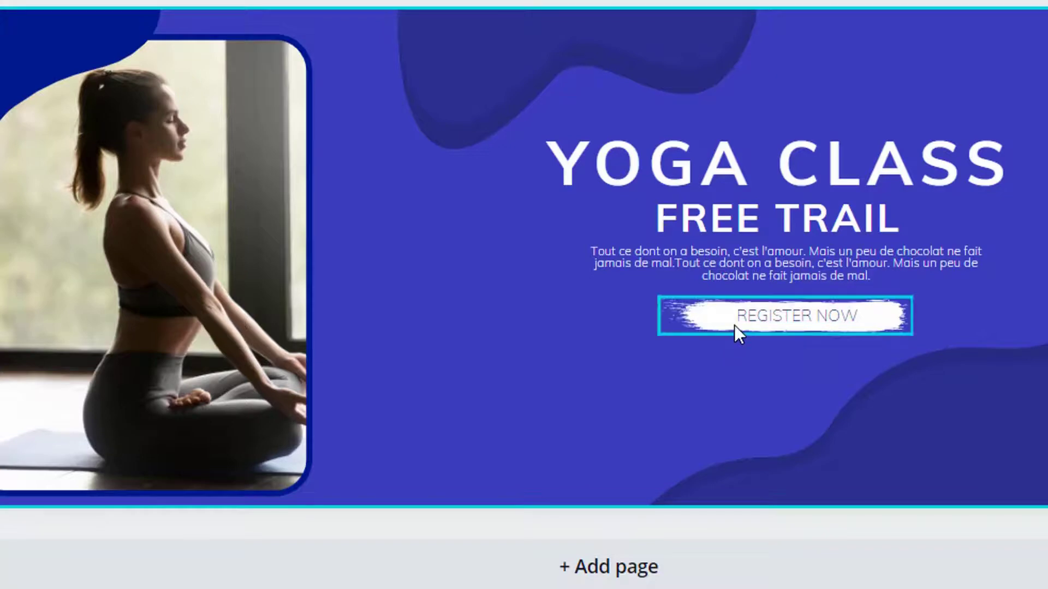
{"action": "left_click", "coordinate": [745, 315]}
{"action": "left_click_drag", "start_coordinate": [818, 373], "coordinate": [565, 474]}
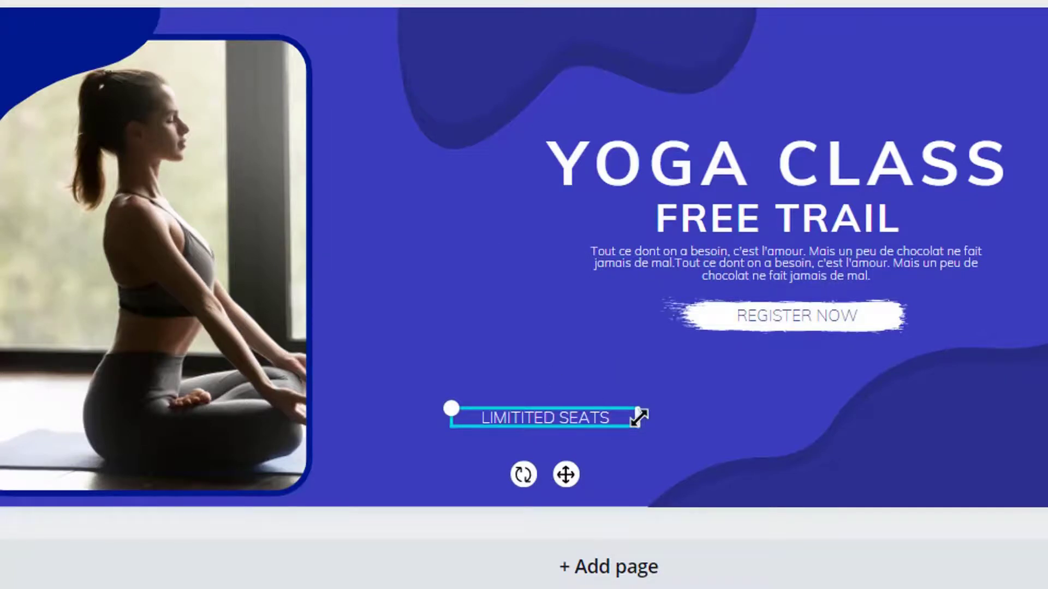
{"action": "left_click_drag", "start_coordinate": [637, 418], "coordinate": [607, 425]}
{"action": "left_click_drag", "start_coordinate": [548, 470], "coordinate": [829, 413]}
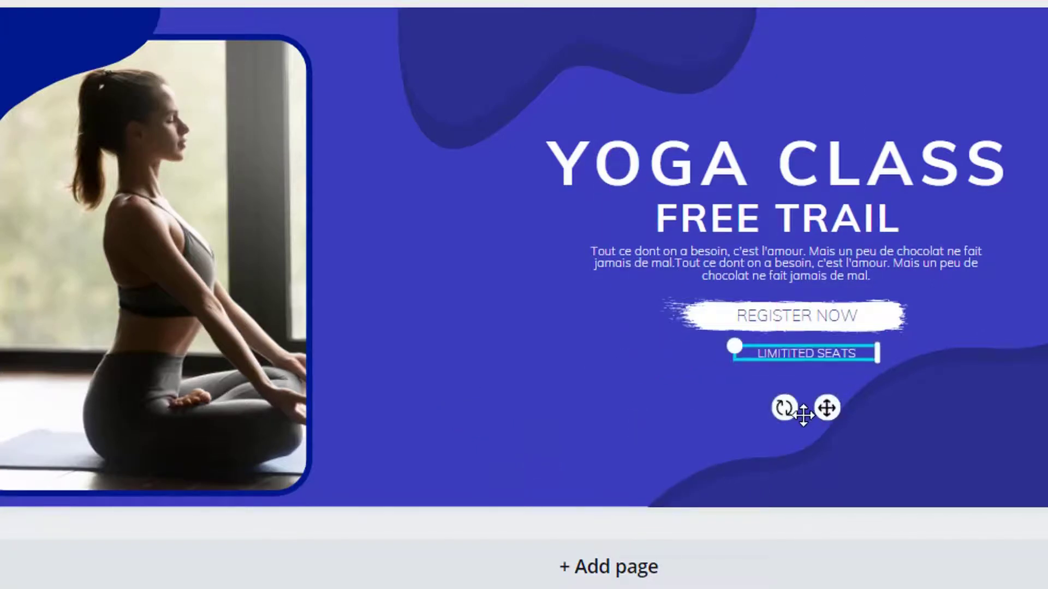
Nudge LIMITITED SEATS slightly left and up to align it beneath the REGISTER NOW button.
{"action": "key", "text": "Left"}
{"action": "key", "text": "Left"}
{"action": "key", "text": "Left"}
{"action": "key", "text": "Left"}
{"action": "key", "text": "Left"}
{"action": "key", "text": "Left"}
{"action": "key", "text": "Left"}
{"action": "key", "text": "Left"}
{"action": "key", "text": "Left"}
{"action": "key", "text": "Left"}
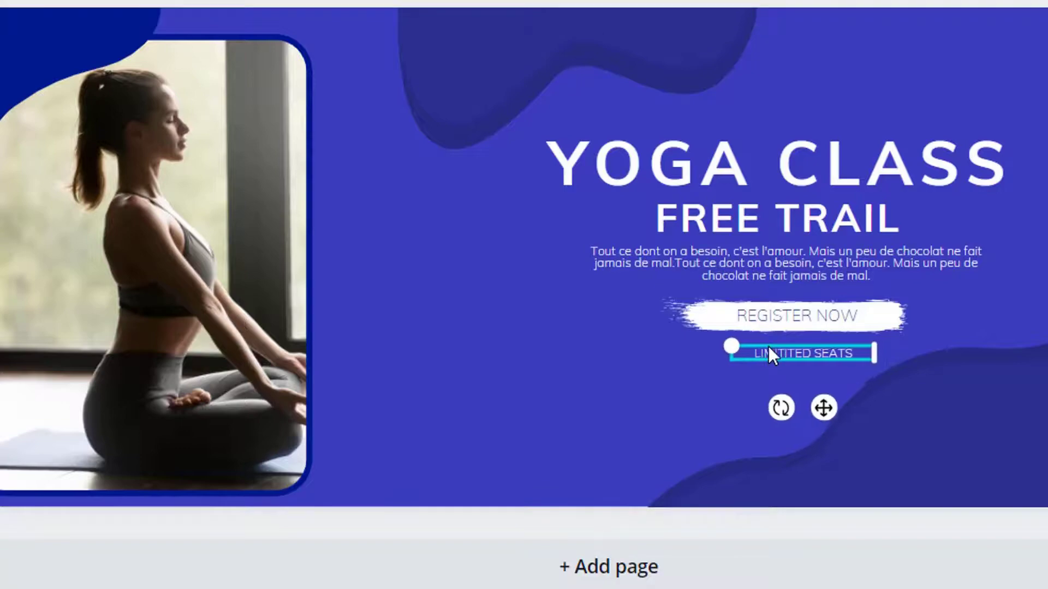
{"action": "key", "text": "Up"}
{"action": "key", "text": "Up"}
{"action": "key", "text": "Up"}
{"action": "key", "text": "Up"}
{"action": "key", "text": "Up"}
{"action": "key", "text": "Up"}
{"action": "key", "text": "Up"}
{"action": "key", "text": "Up"}
Group the heading, subheading, description, button and LIMITITED SEATS, shrink the group slightly and reposition it.
{"action": "left_click_drag", "start_coordinate": [533, 404], "coordinate": [1015, 123]}
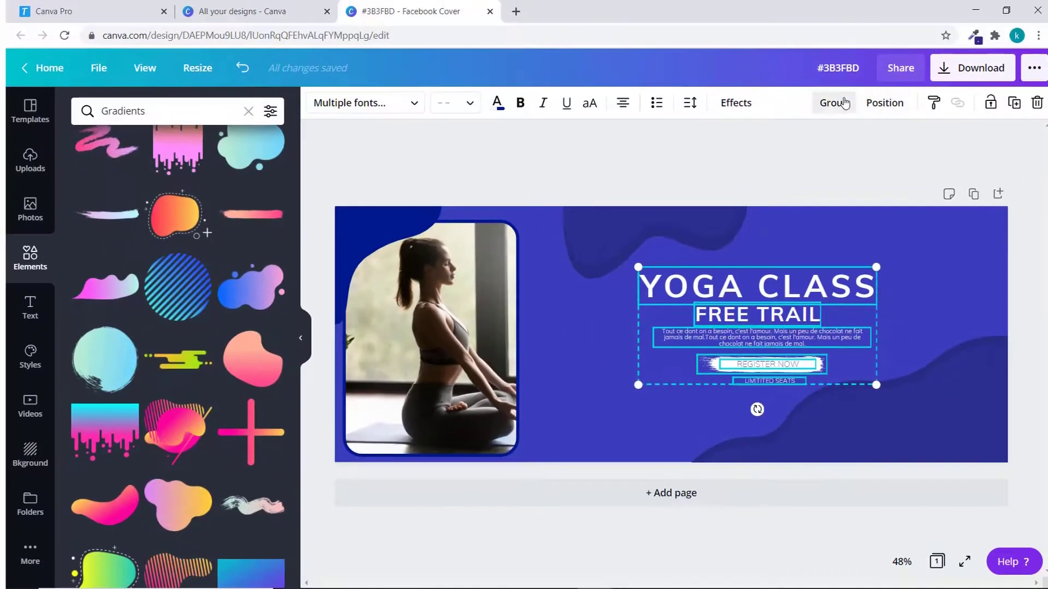
{"action": "left_click", "coordinate": [844, 102]}
{"action": "left_click_drag", "start_coordinate": [876, 385], "coordinate": [870, 382]}
{"action": "left_click_drag", "start_coordinate": [728, 351], "coordinate": [722, 356]}
{"action": "left_click", "coordinate": [909, 320]}
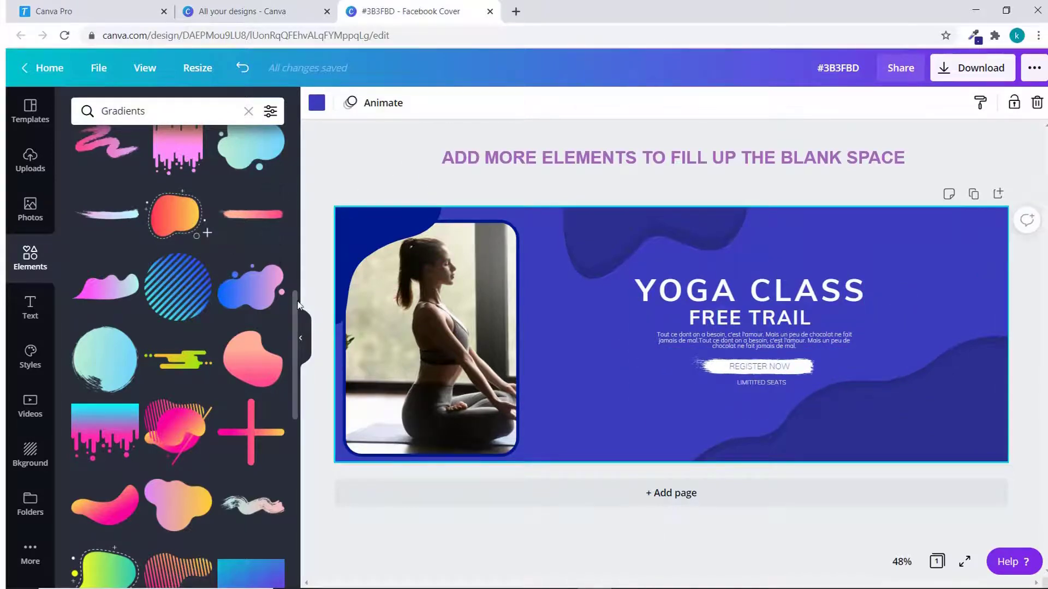
Add the rough pink-to-yellow gradient brush stroke, move it below the button and recolor both its colors white.
{"action": "left_click_drag", "start_coordinate": [298, 306], "coordinate": [285, 462]}
{"action": "left_click", "coordinate": [105, 365]}
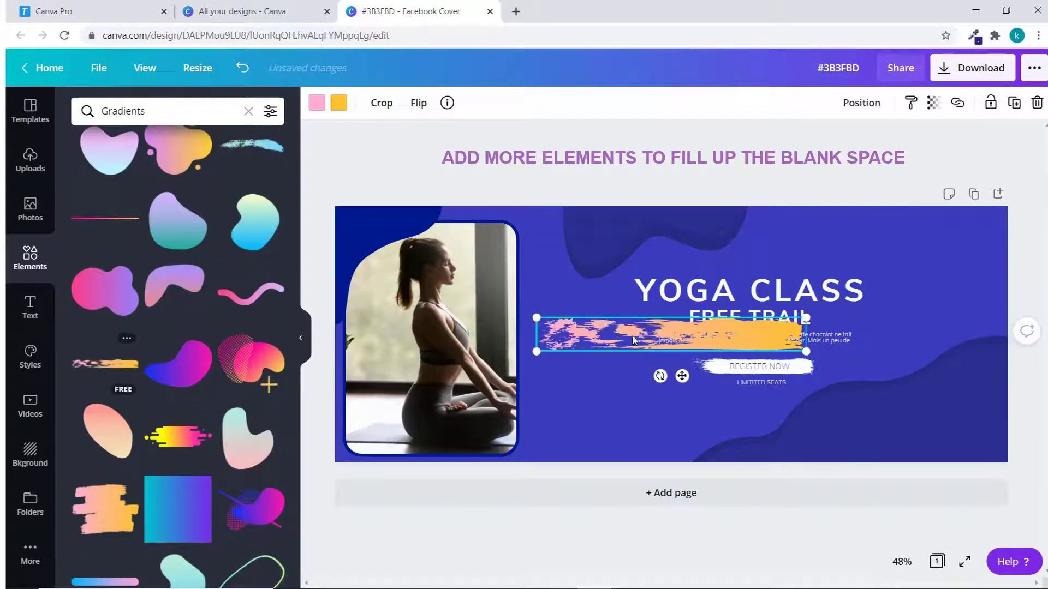
{"action": "left_click_drag", "start_coordinate": [633, 340], "coordinate": [615, 402]}
{"action": "left_click", "coordinate": [317, 102]}
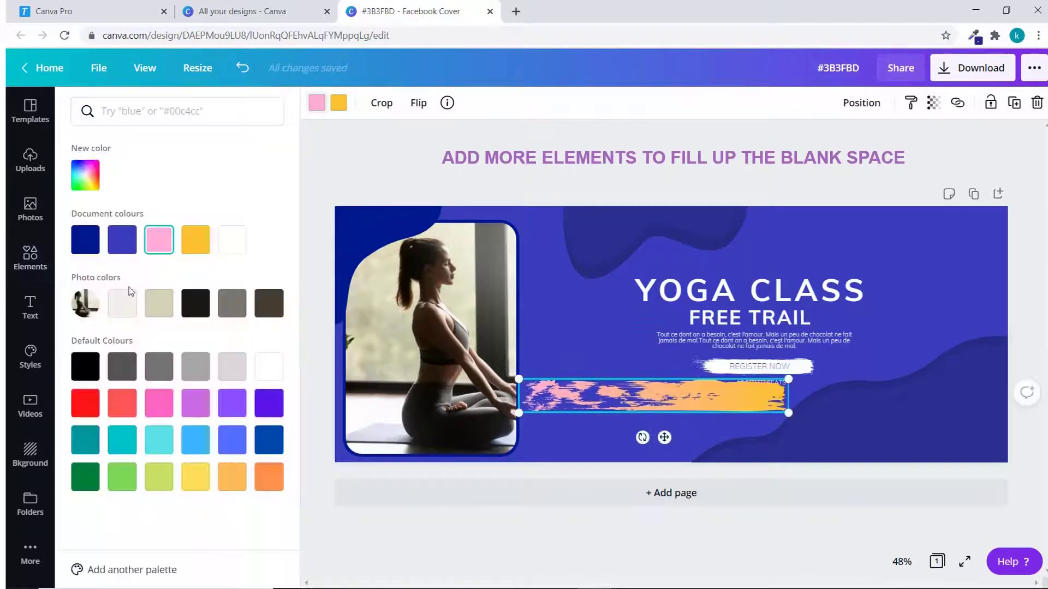
{"action": "left_click", "coordinate": [337, 103]}
{"action": "left_click", "coordinate": [231, 240]}
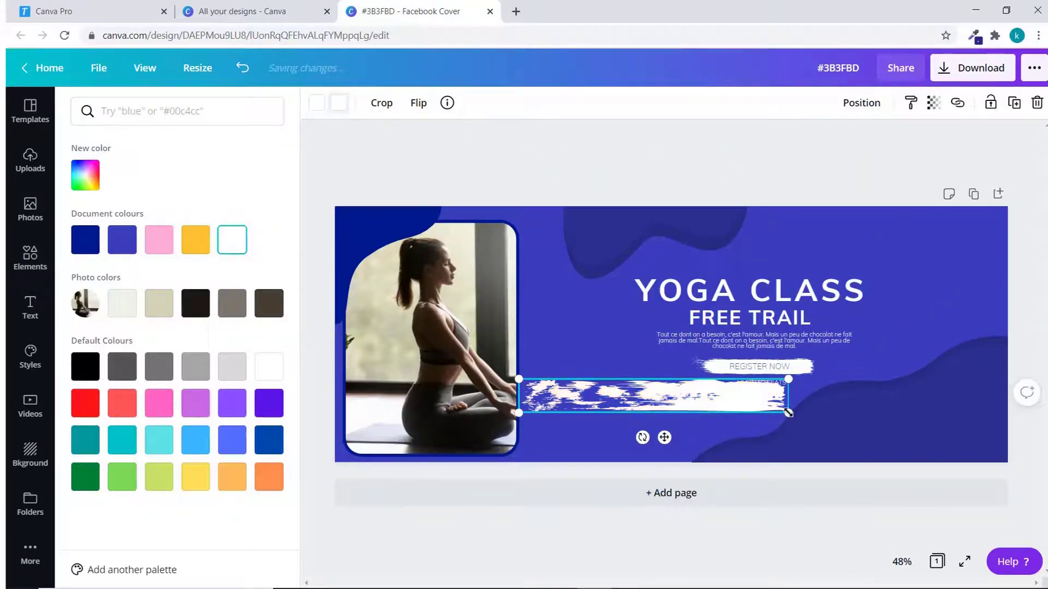
Shrink the rough white brush stroke, tilt it upward to the right and place it across the cover's bottom edge beside the photo.
{"action": "left_click_drag", "start_coordinate": [788, 413], "coordinate": [652, 396]}
{"action": "mouse_move", "coordinate": [574, 420]}
{"action": "left_mouse_down"}
{"action": "mouse_move", "coordinate": [603, 414]}
{"action": "mouse_move", "coordinate": [550, 491]}
{"action": "left_mouse_up"}
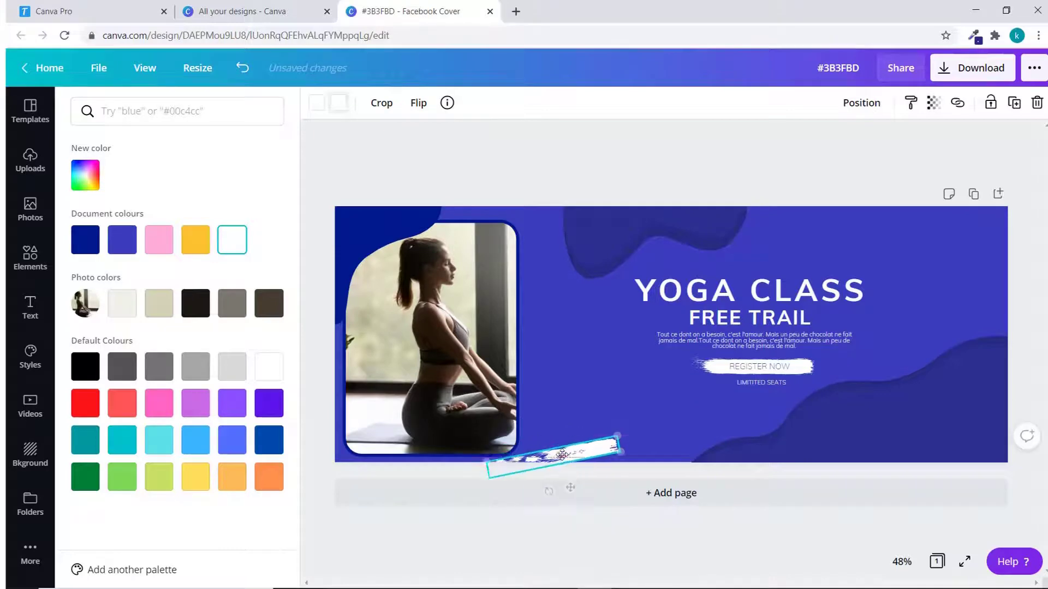
{"action": "left_click_drag", "start_coordinate": [562, 455], "coordinate": [631, 463]}
Duplicate the tilted white brush stroke, offset the copy down and to the right, and group the two strokes.
{"action": "key", "text": "ctrl+d"}
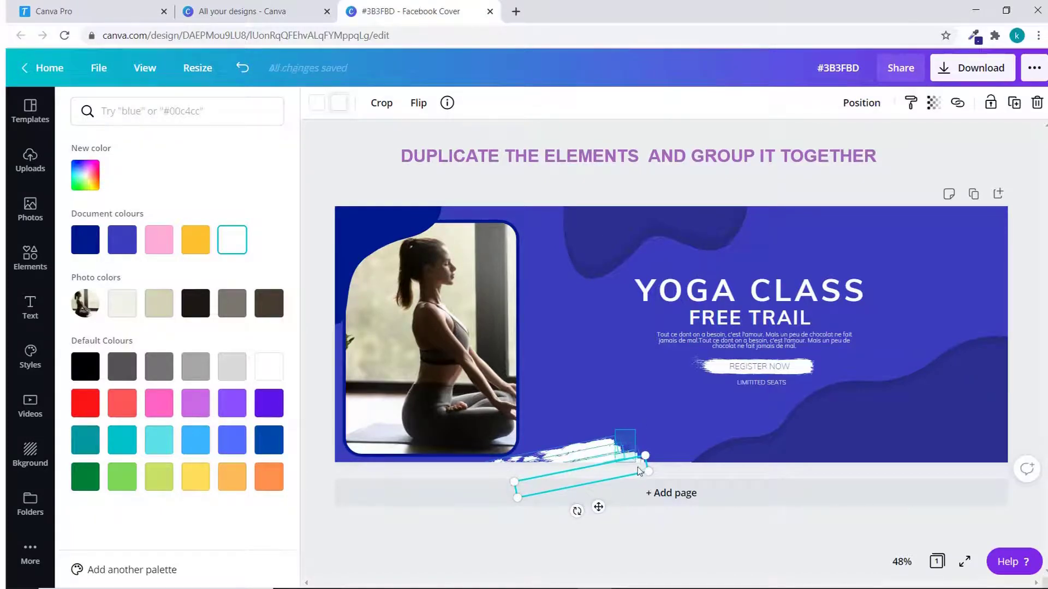
{"action": "left_click", "coordinate": [639, 470], "text": "shift"}
{"action": "key", "text": "ctrl+g"}
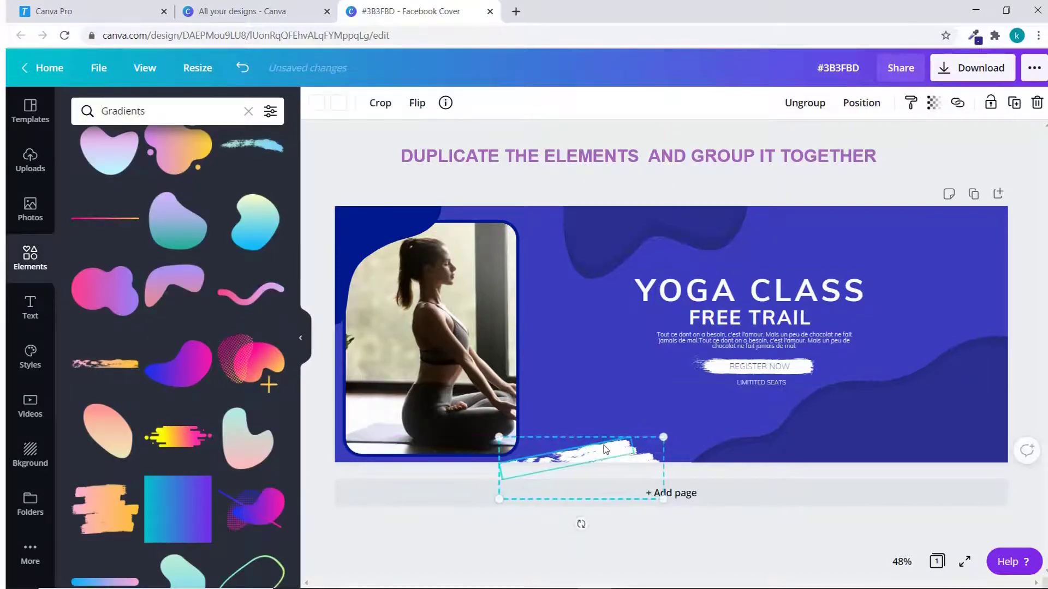
{"action": "left_click", "coordinate": [624, 421]}
Place a copy of the brush stroke group in the cover's upper-right corner, enlarged, rotated and running off the edge.
{"action": "left_click", "coordinate": [625, 450]}
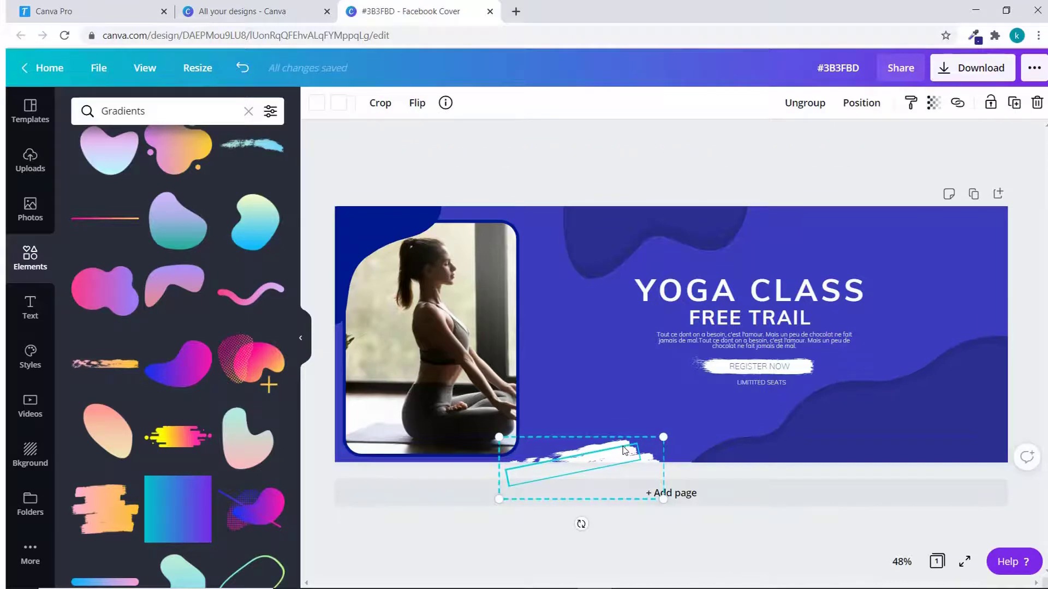
{"action": "mouse_move", "coordinate": [625, 450]}
{"action": "left_mouse_down"}
{"action": "mouse_move", "coordinate": [835, 246]}
{"action": "mouse_move", "coordinate": [928, 219]}
{"action": "mouse_move", "coordinate": [951, 229]}
{"action": "left_mouse_up"}
{"action": "mouse_move", "coordinate": [936, 283]}
{"action": "left_mouse_down"}
{"action": "mouse_move", "coordinate": [857, 159]}
{"action": "mouse_move", "coordinate": [924, 171]}
{"action": "mouse_move", "coordinate": [937, 144]}
{"action": "mouse_move", "coordinate": [961, 137]}
{"action": "mouse_move", "coordinate": [928, 125]}
{"action": "left_mouse_up"}
{"action": "left_click_drag", "start_coordinate": [886, 268], "coordinate": [867, 282]}
{"action": "left_click_drag", "start_coordinate": [1026, 169], "coordinate": [1040, 159]}
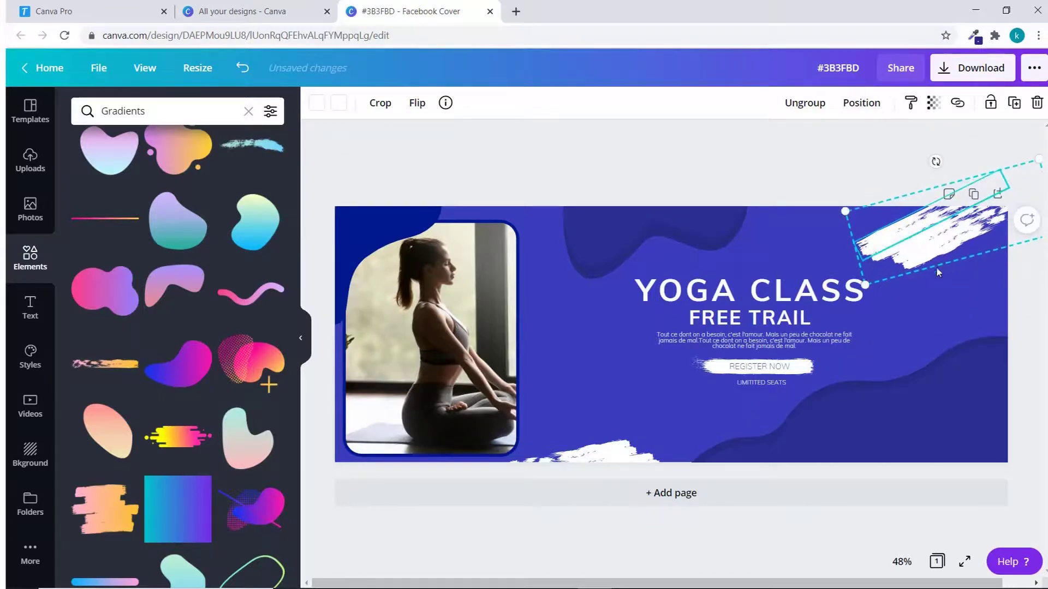
{"action": "left_click_drag", "start_coordinate": [939, 250], "coordinate": [973, 236]}
{"action": "left_click_drag", "start_coordinate": [900, 272], "coordinate": [912, 284]}
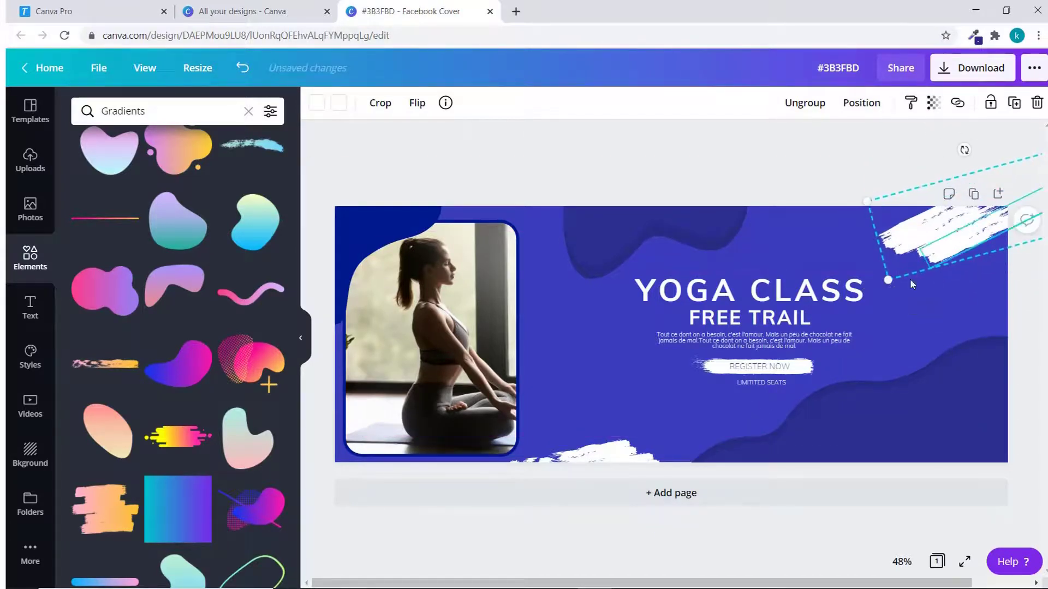
{"action": "left_click_drag", "start_coordinate": [966, 150], "coordinate": [979, 142]}
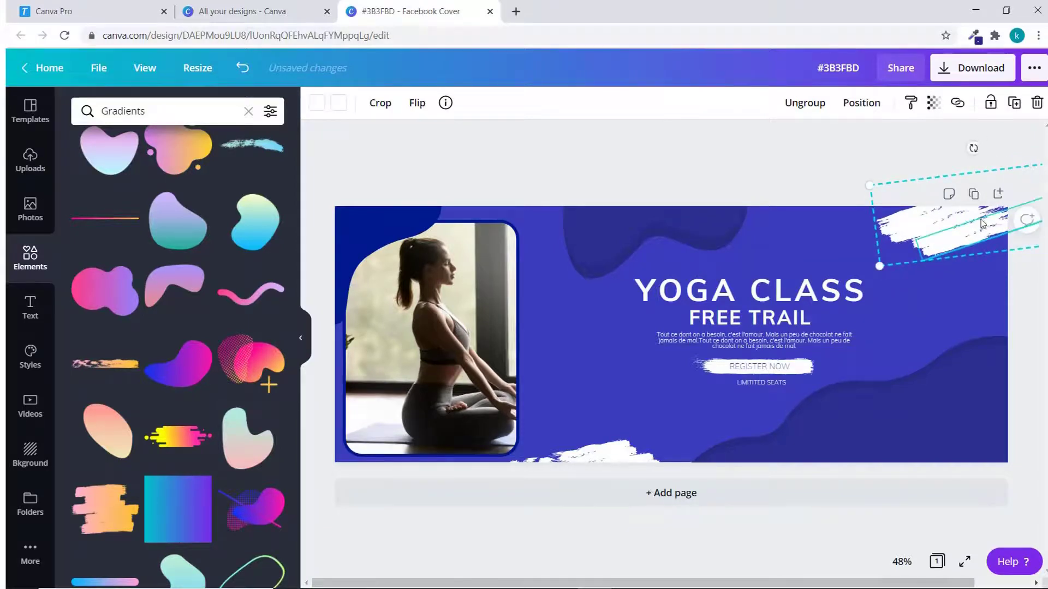
{"action": "left_click_drag", "start_coordinate": [983, 224], "coordinate": [1006, 221]}
{"action": "left_click", "coordinate": [850, 187]}
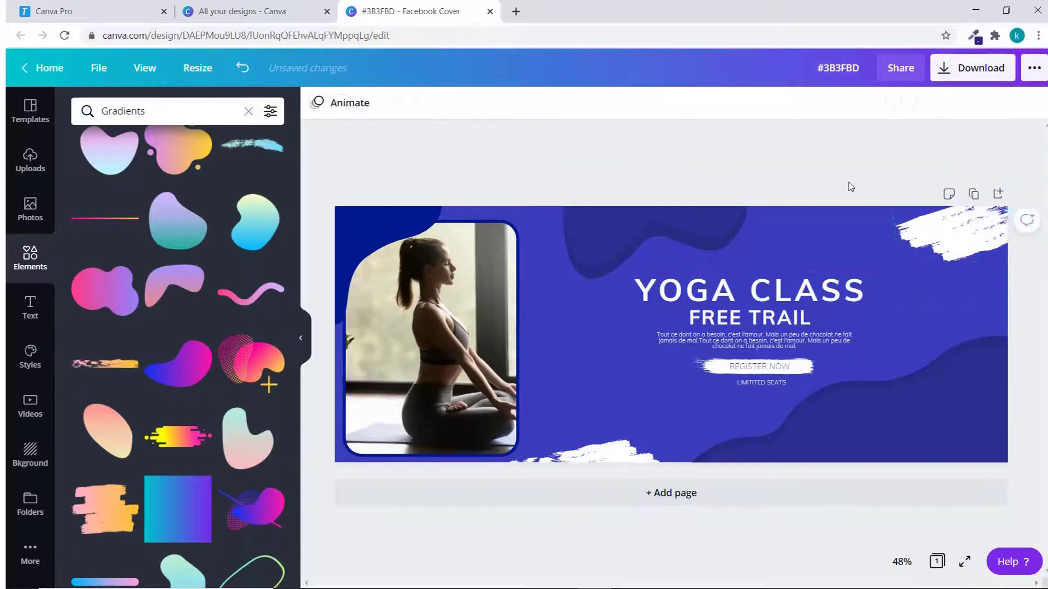
Add the uploaded yoga YOUR LOGO image, crop its empty margins and place it on the white strokes in the upper-right corner.
{"action": "left_click", "coordinate": [29, 171]}
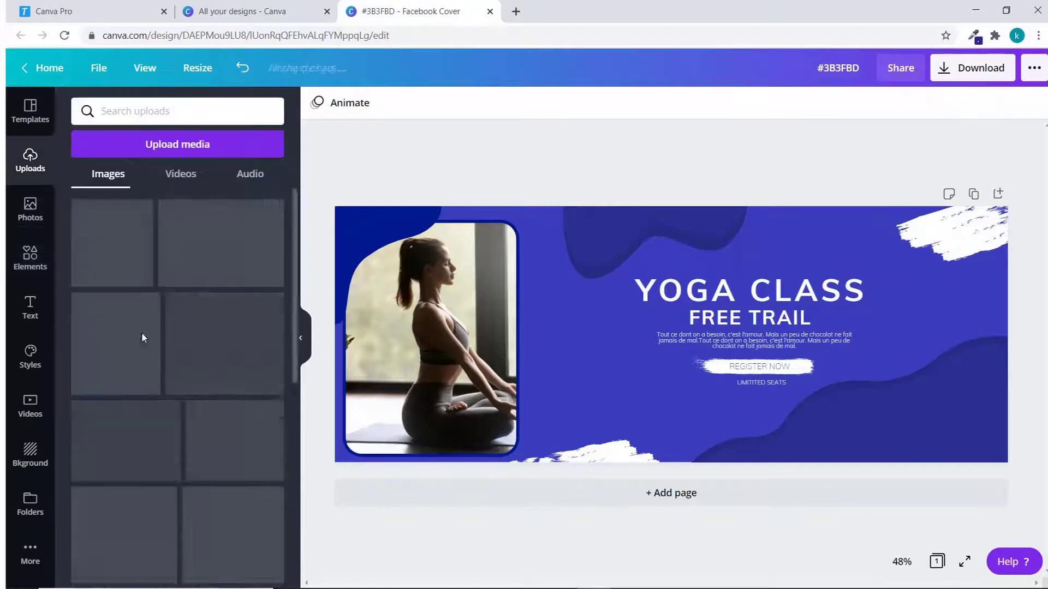
{"action": "scroll", "coordinate": [298, 226], "scroll_direction": "down", "scroll_amount": 1}
{"action": "left_click_drag", "start_coordinate": [297, 226], "coordinate": [262, 313]}
{"action": "left_click", "coordinate": [182, 376]}
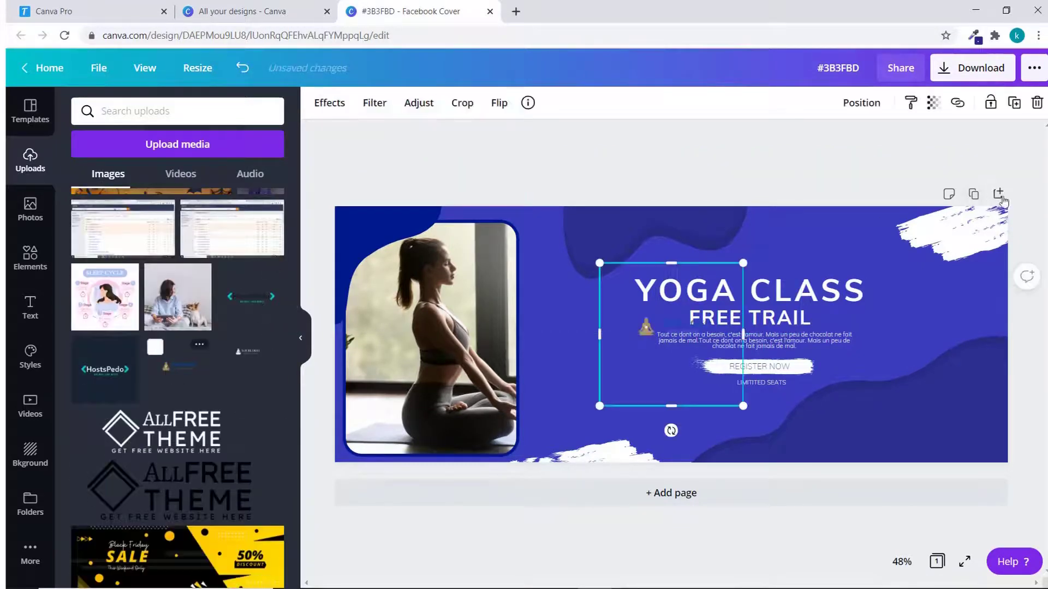
{"action": "left_click_drag", "start_coordinate": [668, 338], "coordinate": [604, 338]}
{"action": "left_click_drag", "start_coordinate": [617, 264], "coordinate": [617, 310]}
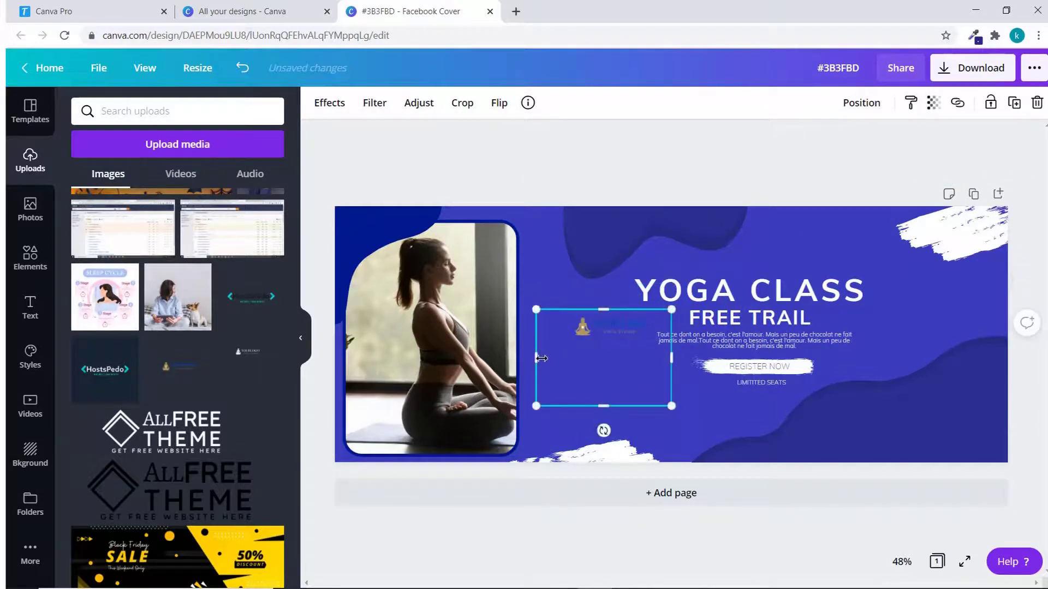
{"action": "left_click_drag", "start_coordinate": [536, 358], "coordinate": [566, 356]}
{"action": "left_click_drag", "start_coordinate": [618, 406], "coordinate": [969, 268]}
Rotate the upper-right brush stroke group until its frame is level and shift it slightly left behind the logo.
{"action": "left_click", "coordinate": [945, 280]}
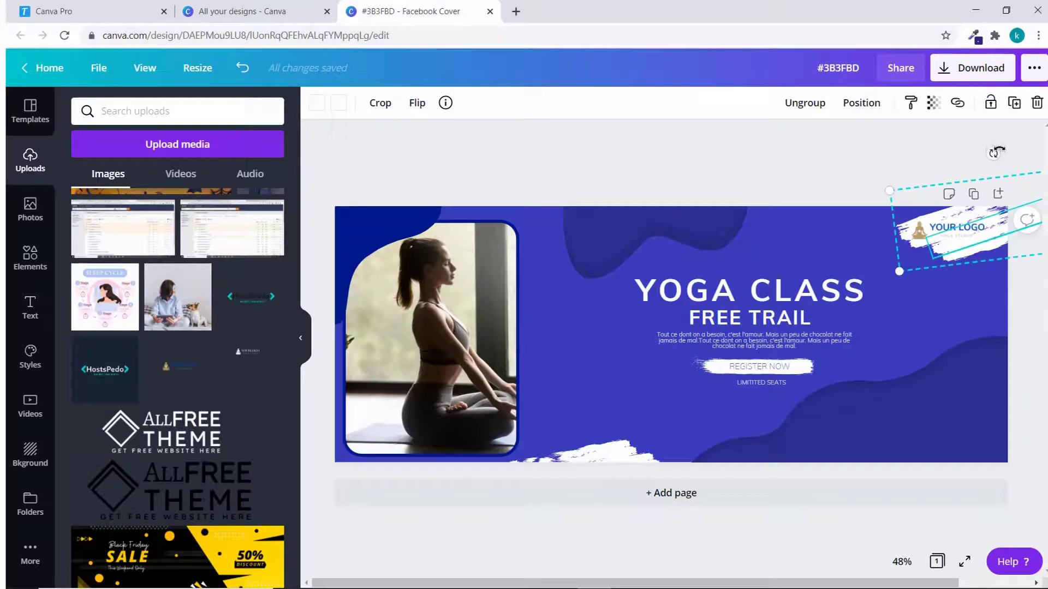
{"action": "left_click_drag", "start_coordinate": [993, 151], "coordinate": [911, 192]}
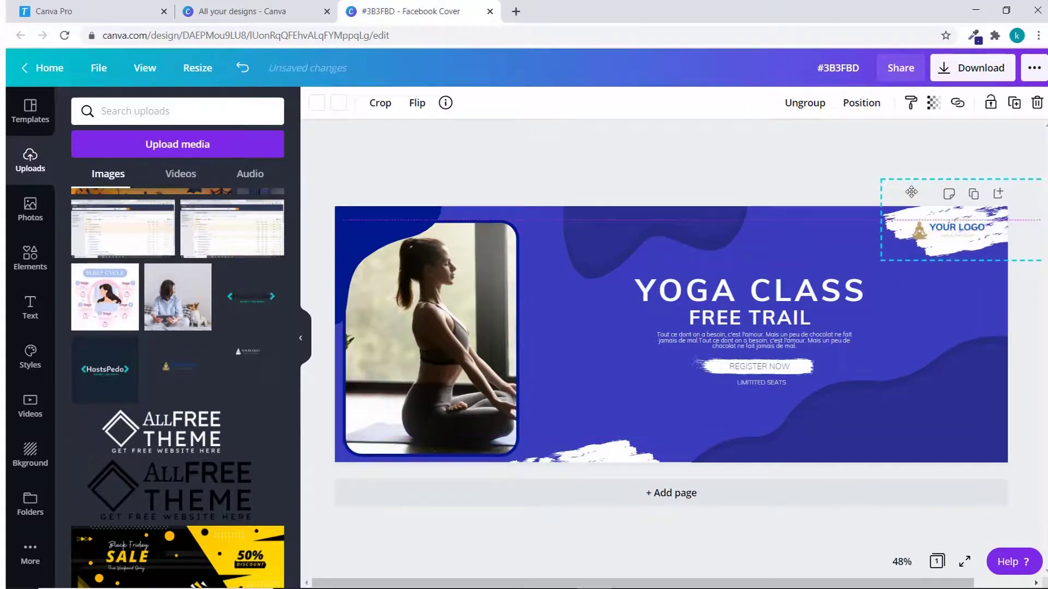
{"action": "left_click", "coordinate": [826, 184]}
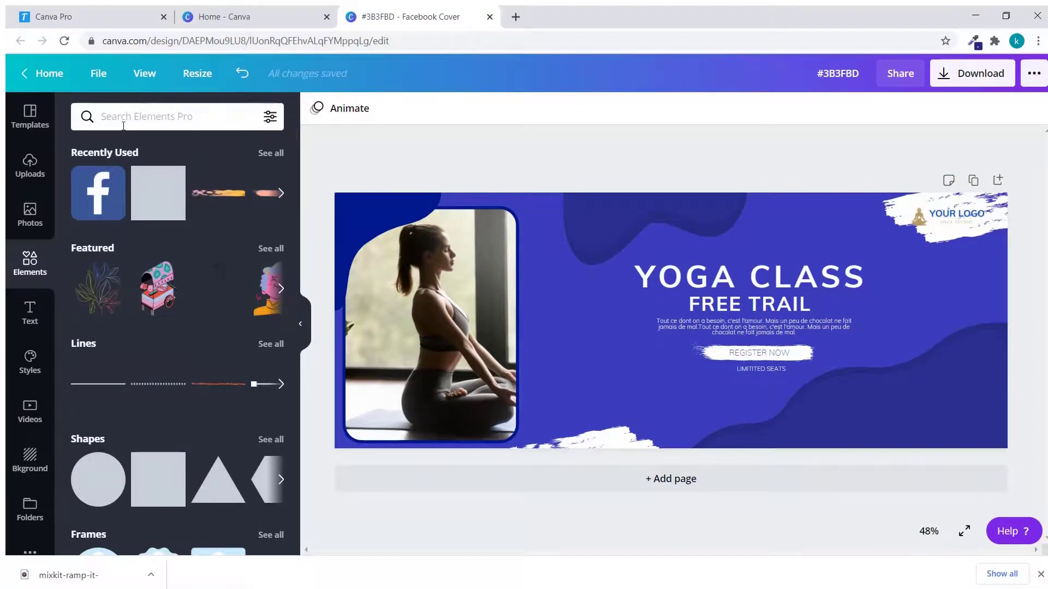
Search the elements for "call" and add the round phone icon with the cut-out handset to the cover.
{"action": "left_click", "coordinate": [123, 124]}
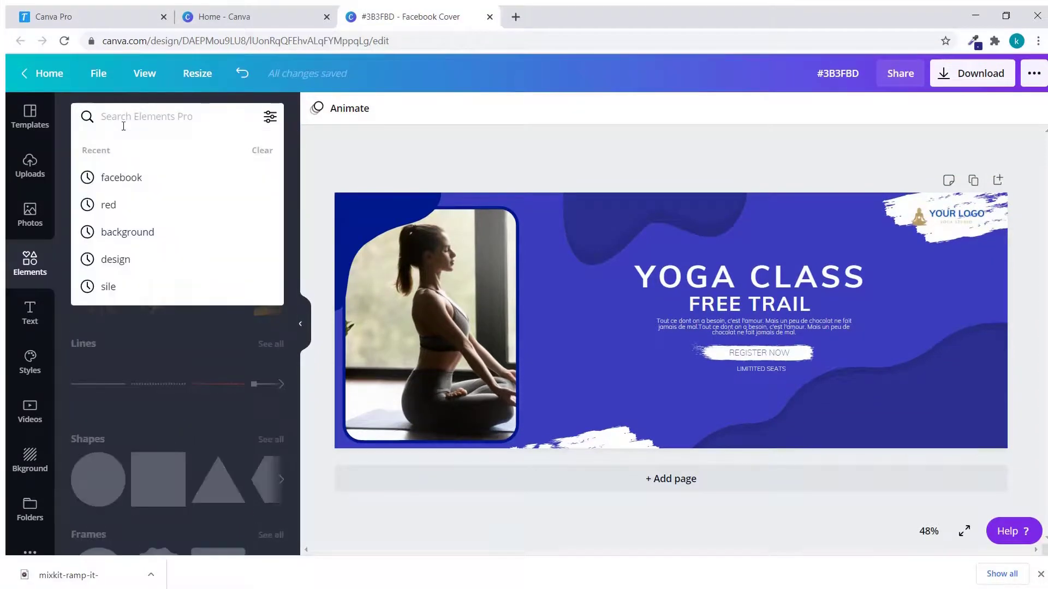
{"action": "type", "text": "call"}
{"action": "key", "text": "Return"}
{"action": "left_click", "coordinate": [105, 172]}
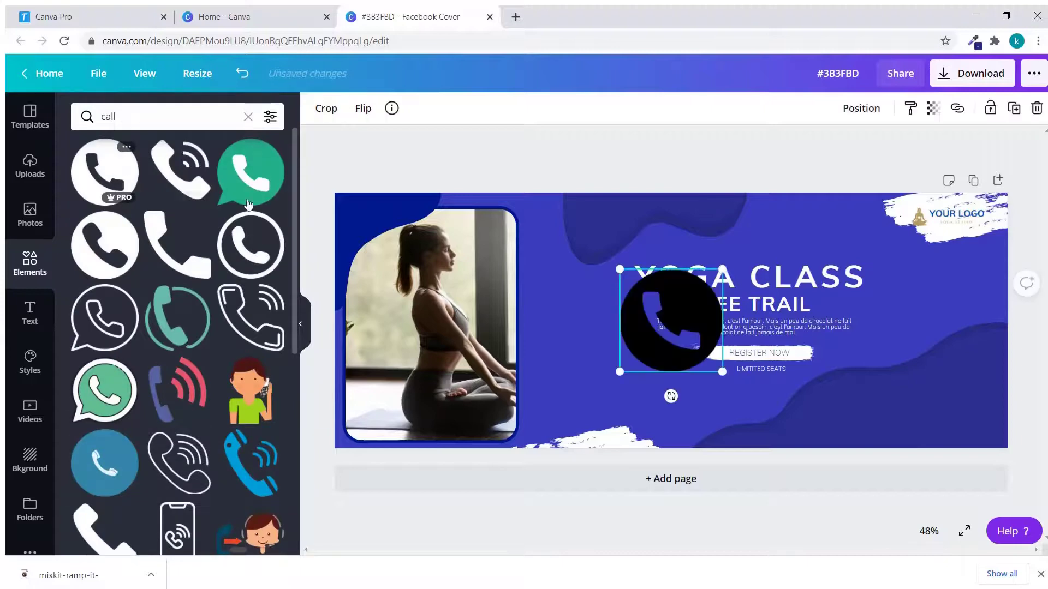
Recolor the phone icon white, shrink it and place it on the dark wave in the cover's lower-right area.
{"action": "left_click", "coordinate": [317, 108]}
{"action": "left_click", "coordinate": [195, 245]}
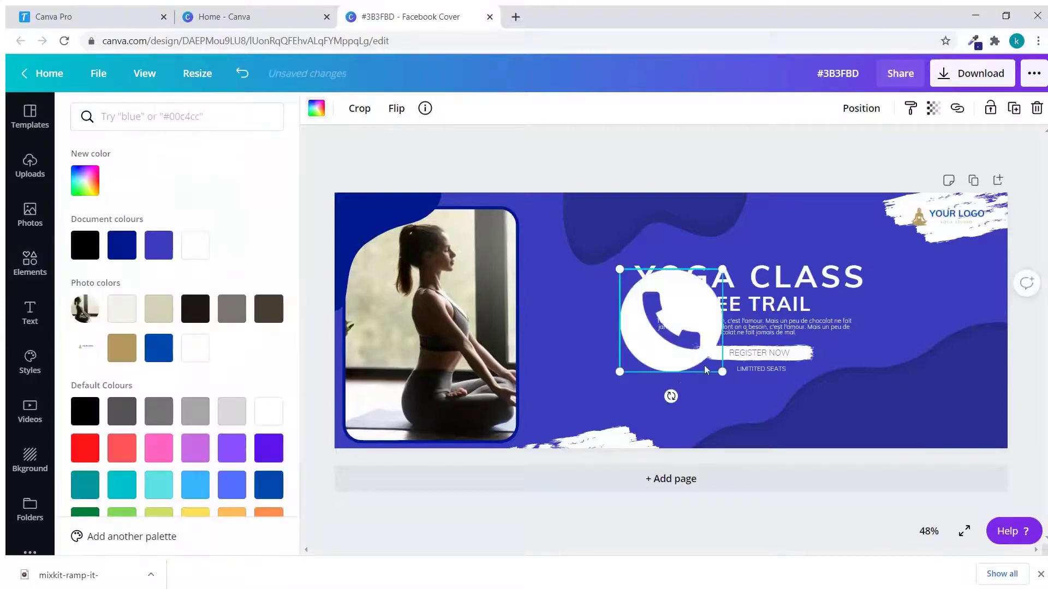
{"action": "left_click_drag", "start_coordinate": [723, 373], "coordinate": [846, 385]}
{"action": "mouse_move", "coordinate": [861, 422]}
{"action": "left_mouse_down"}
{"action": "mouse_move", "coordinate": [892, 424]}
{"action": "mouse_move", "coordinate": [878, 427]}
{"action": "left_mouse_up"}
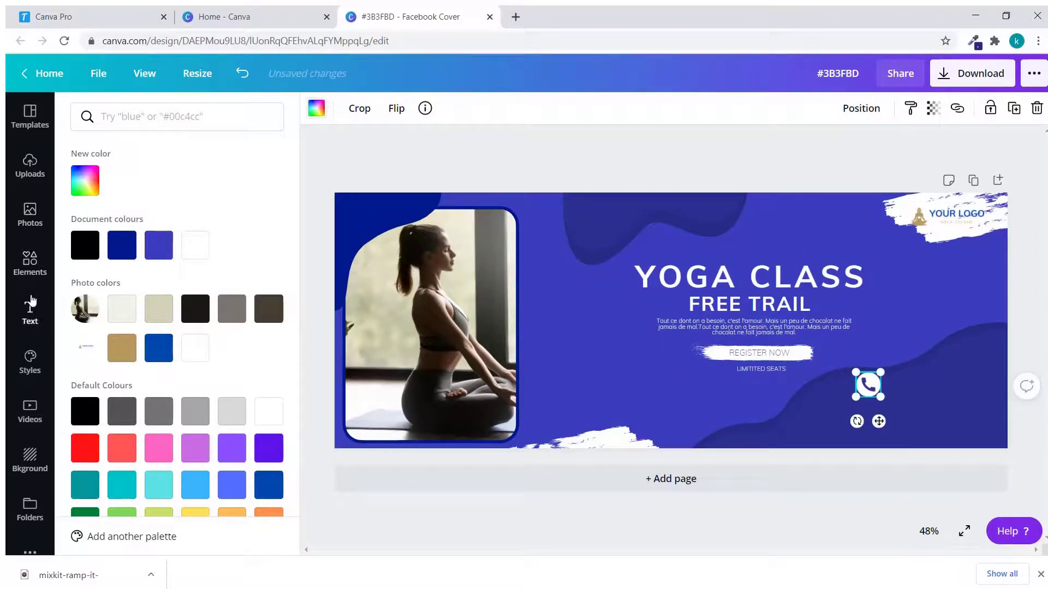
Add a body text line with the contact phone number and place it to the right of the phone icon.
{"action": "left_click", "coordinate": [30, 305]}
{"action": "left_click", "coordinate": [190, 260]}
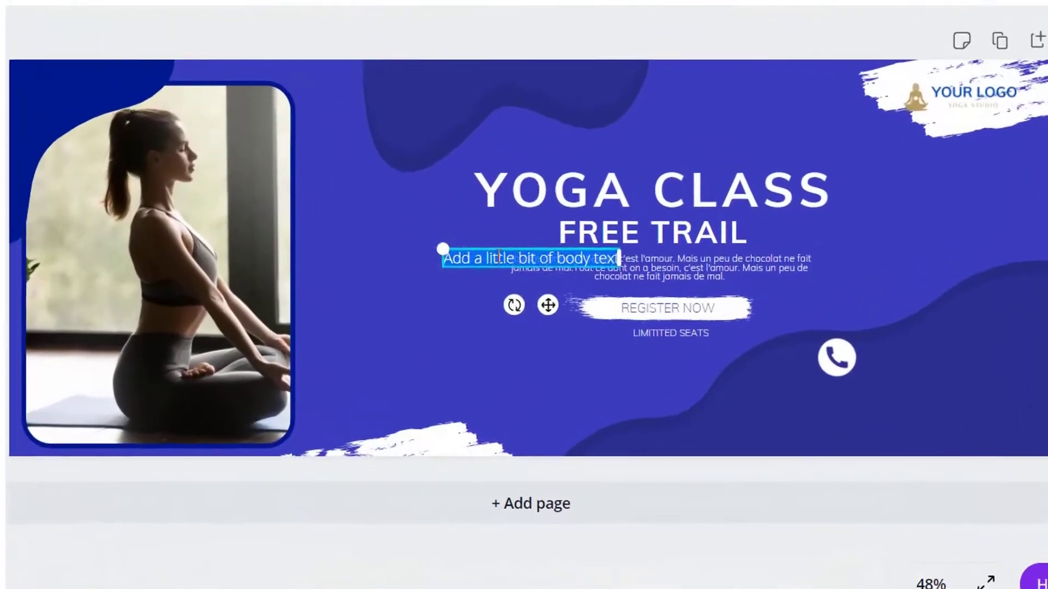
{"action": "left_click_drag", "start_coordinate": [614, 321], "coordinate": [649, 318]}
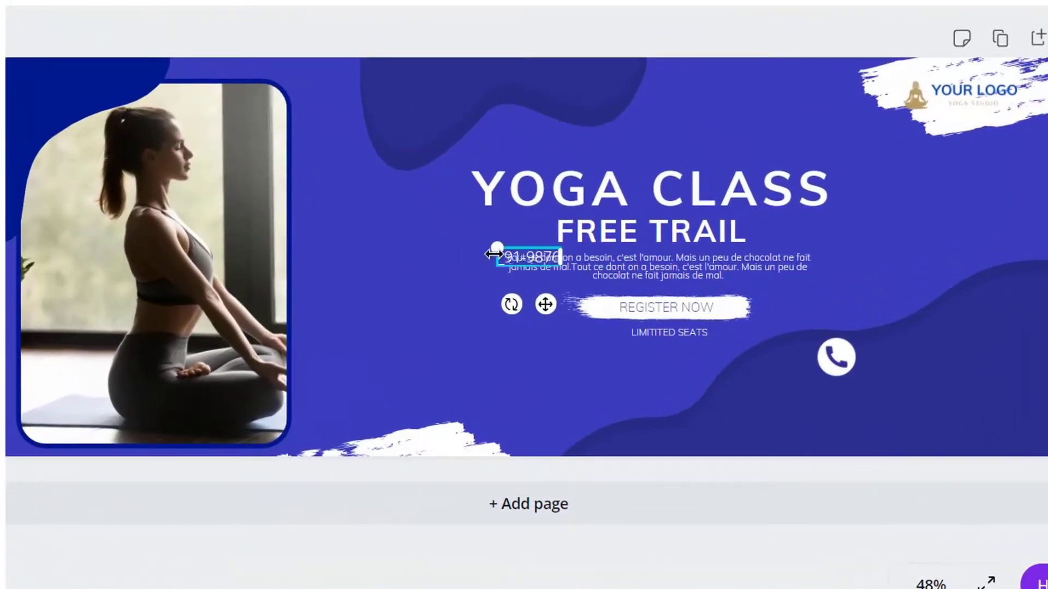
{"action": "type", "text": "120"}
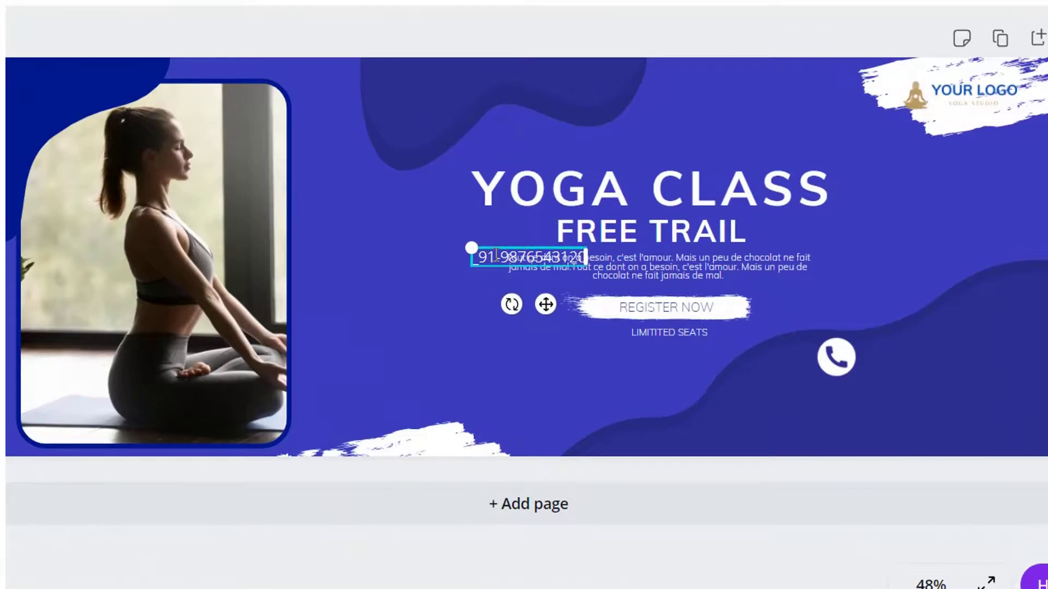
{"action": "left_click_drag", "start_coordinate": [546, 304], "coordinate": [955, 401]}
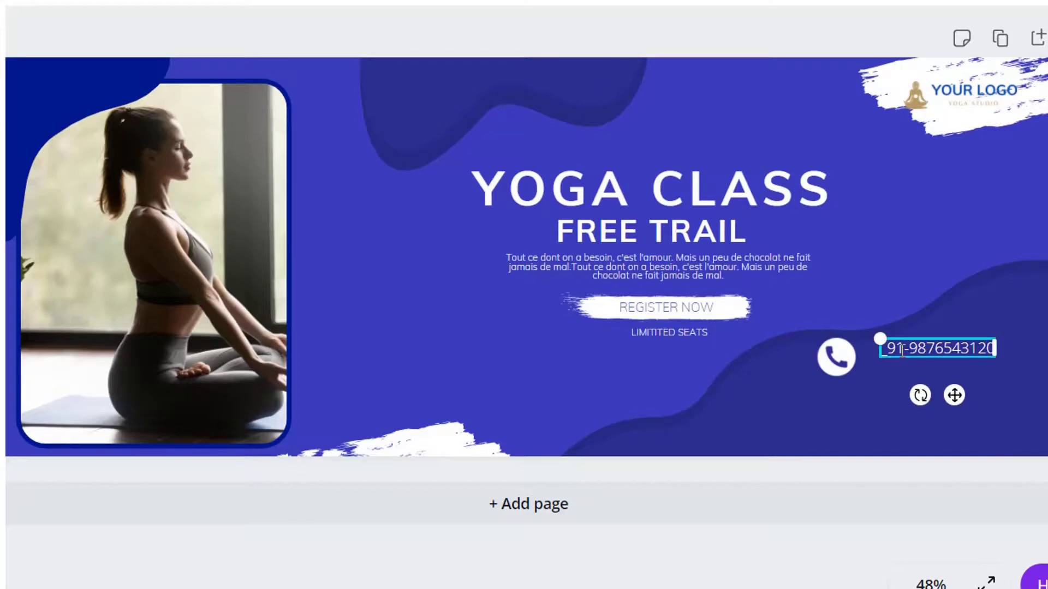
{"action": "key", "text": "BackSpace"}
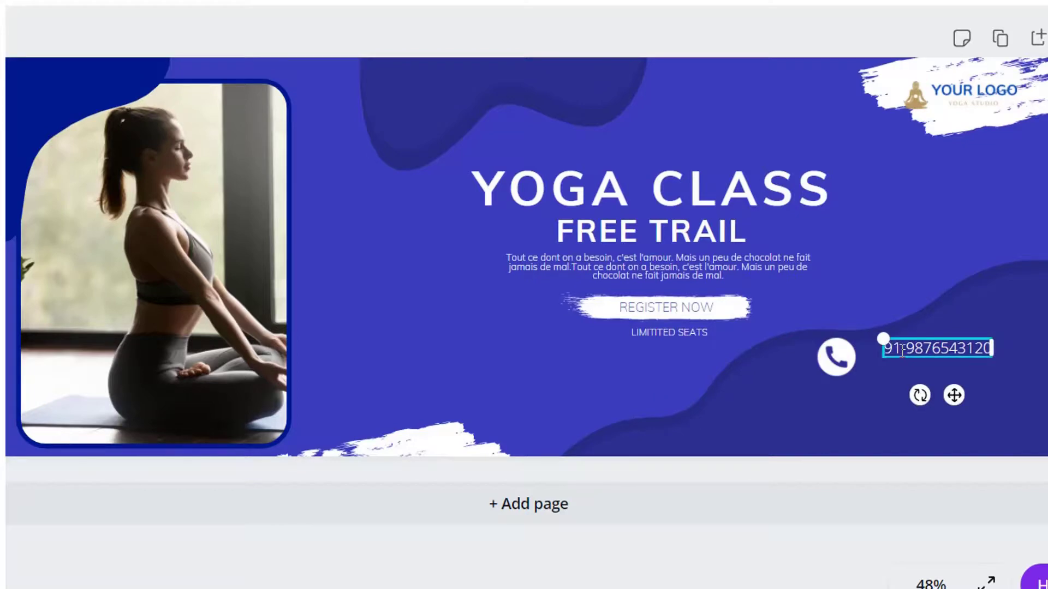
{"action": "key", "text": "ctrl+z"}
{"action": "key", "text": "ctrl+a"}
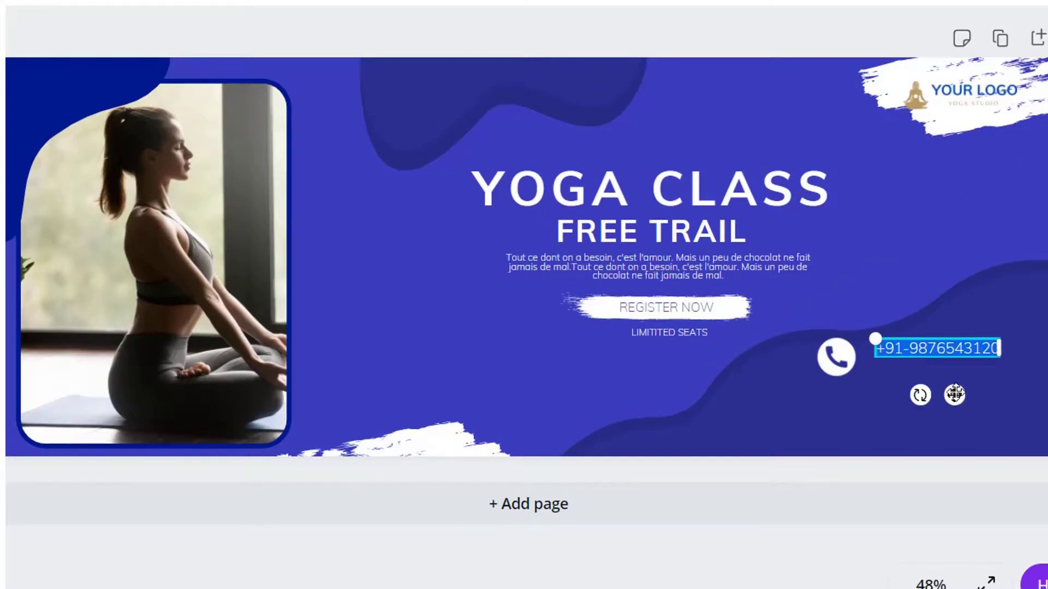
{"action": "left_click_drag", "start_coordinate": [954, 394], "coordinate": [959, 402]}
Shrink the phone icon slightly and move it closer to the phone number.
{"action": "left_click", "coordinate": [848, 369]}
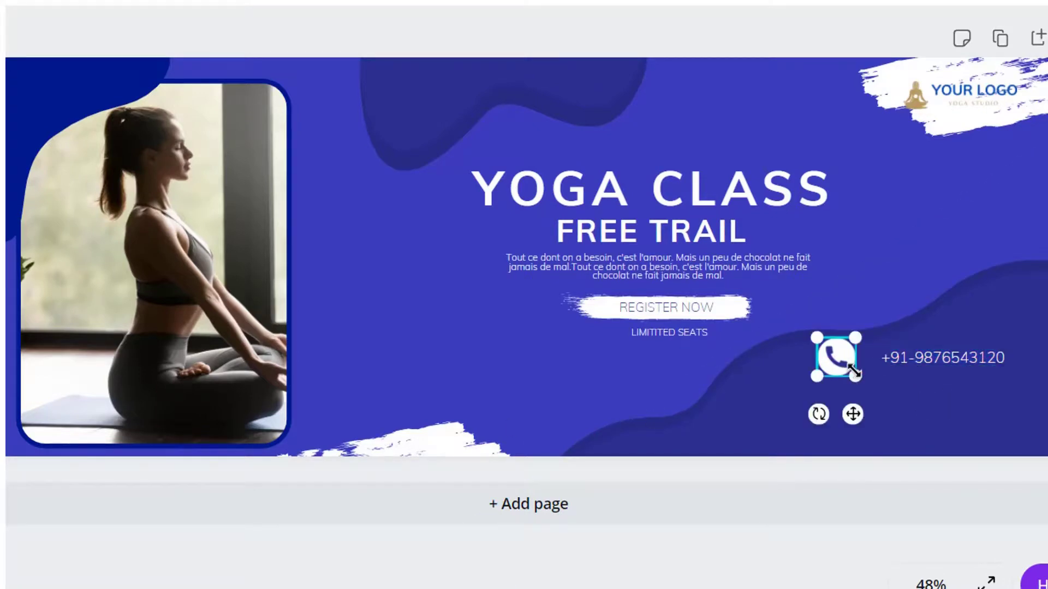
{"action": "left_click_drag", "start_coordinate": [855, 372], "coordinate": [842, 366]}
{"action": "left_click_drag", "start_coordinate": [848, 405], "coordinate": [870, 414]}
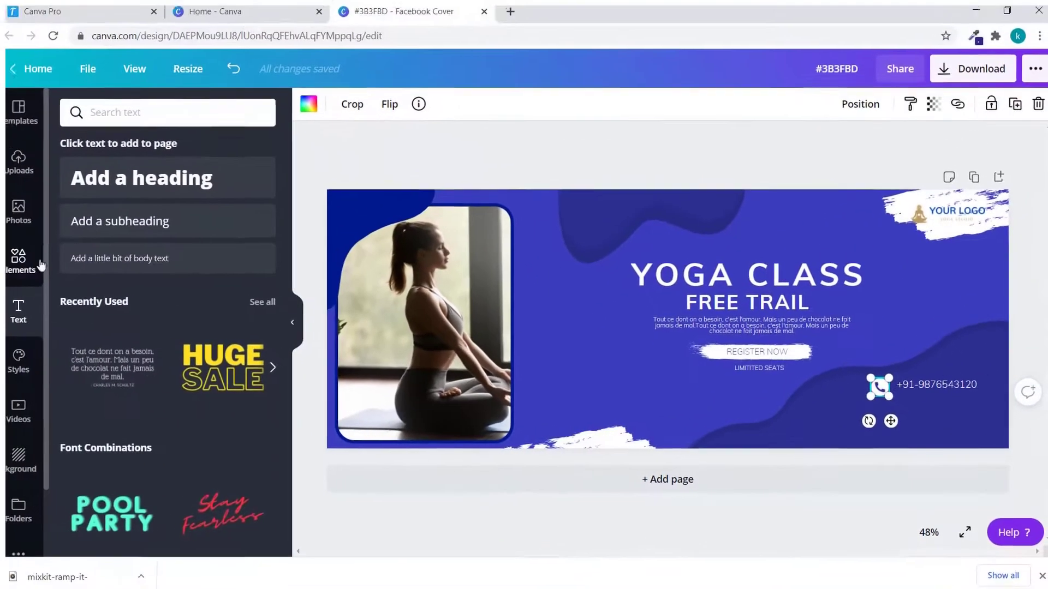
Search the elements for "email" and add the round envelope icon to the cover.
{"action": "left_click", "coordinate": [30, 262]}
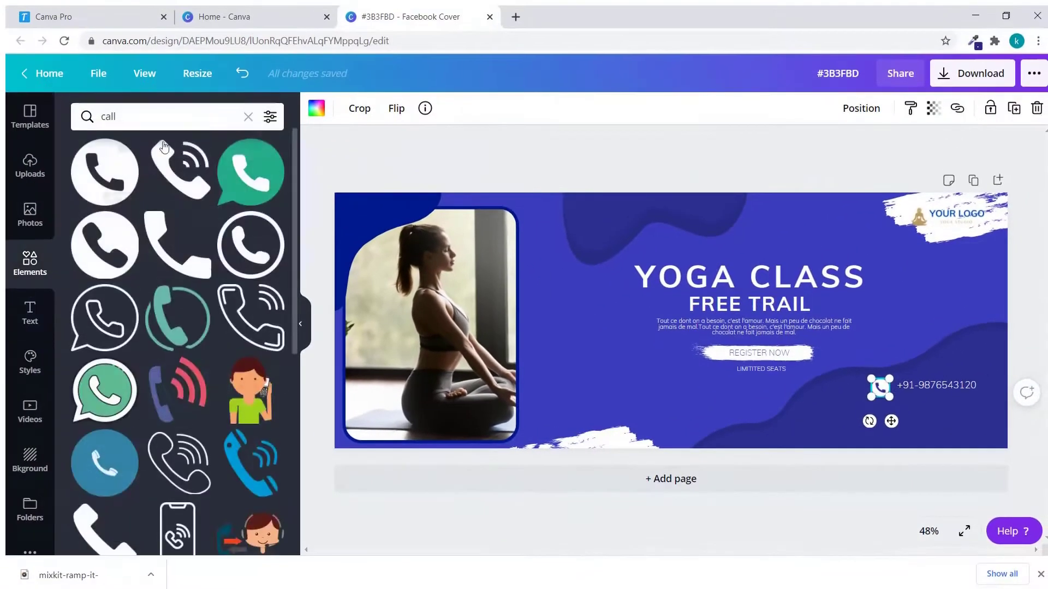
{"action": "left_click", "coordinate": [252, 121]}
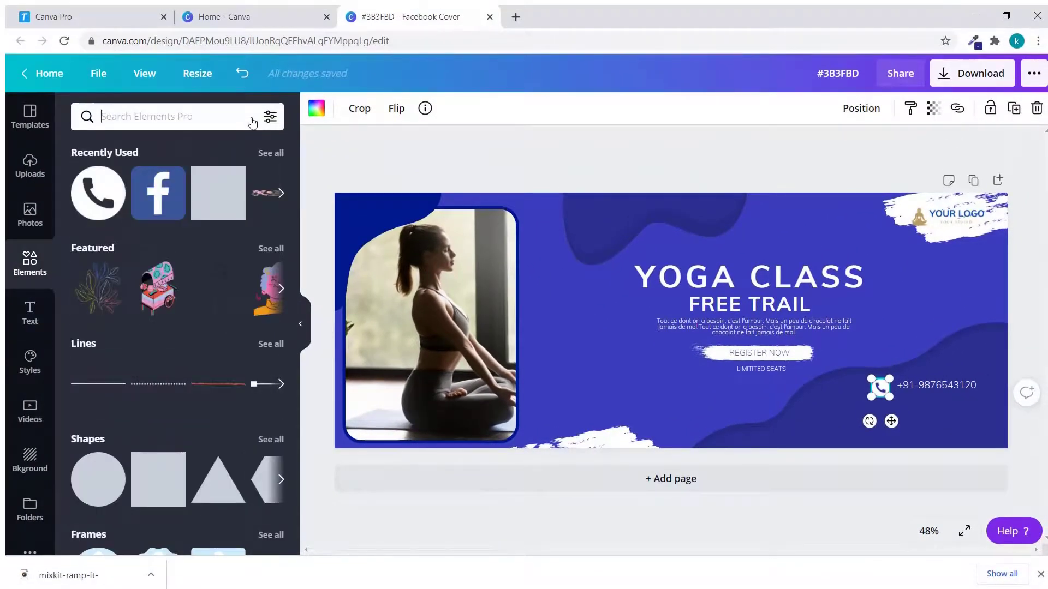
{"action": "key", "text": "Return"}
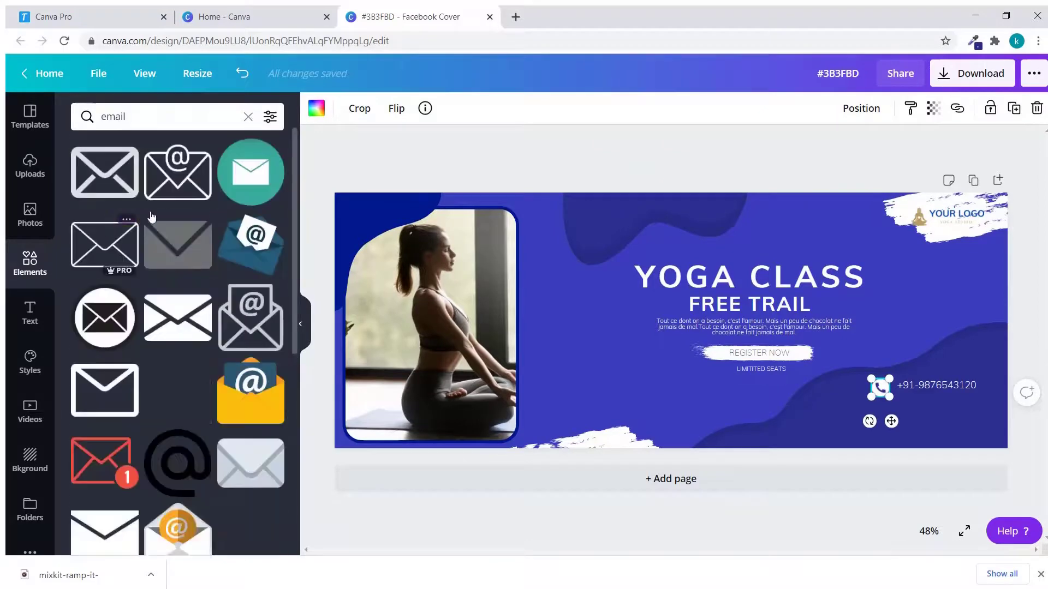
{"action": "left_click", "coordinate": [96, 326]}
Recolor the envelope icon white and dark blue, shrink it and place it directly below the phone icon.
{"action": "left_click", "coordinate": [317, 108]}
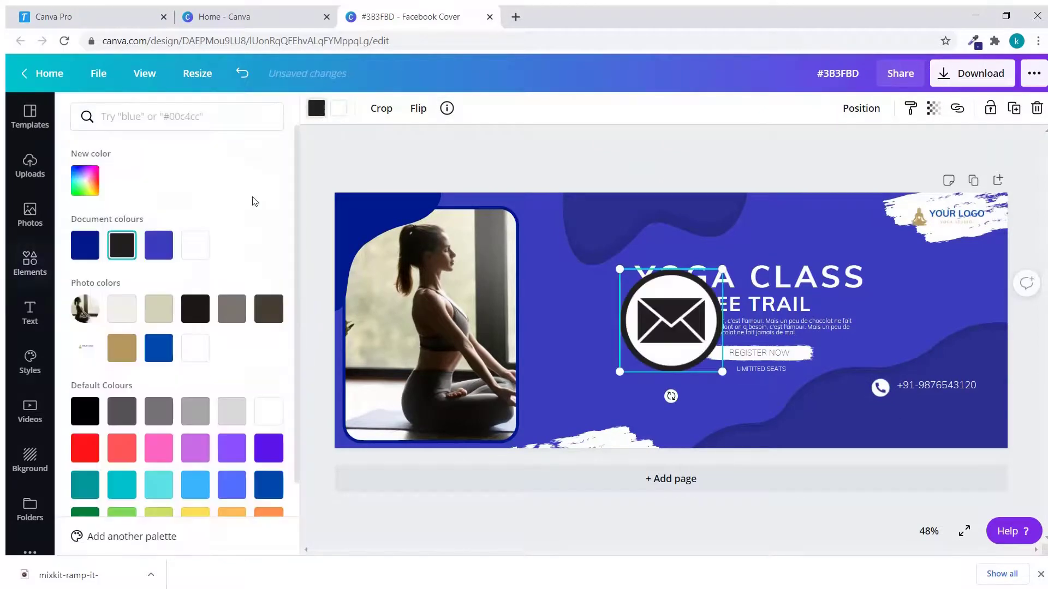
{"action": "left_click", "coordinate": [192, 250]}
{"action": "left_click", "coordinate": [339, 108]}
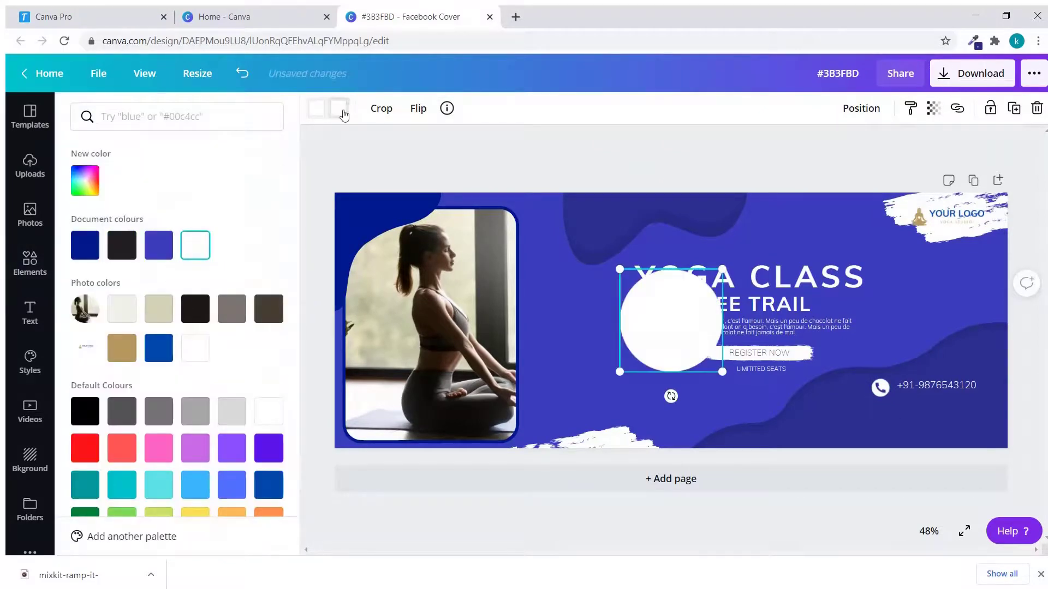
{"action": "left_click", "coordinate": [93, 247]}
{"action": "left_click_drag", "start_coordinate": [714, 371], "coordinate": [893, 447]}
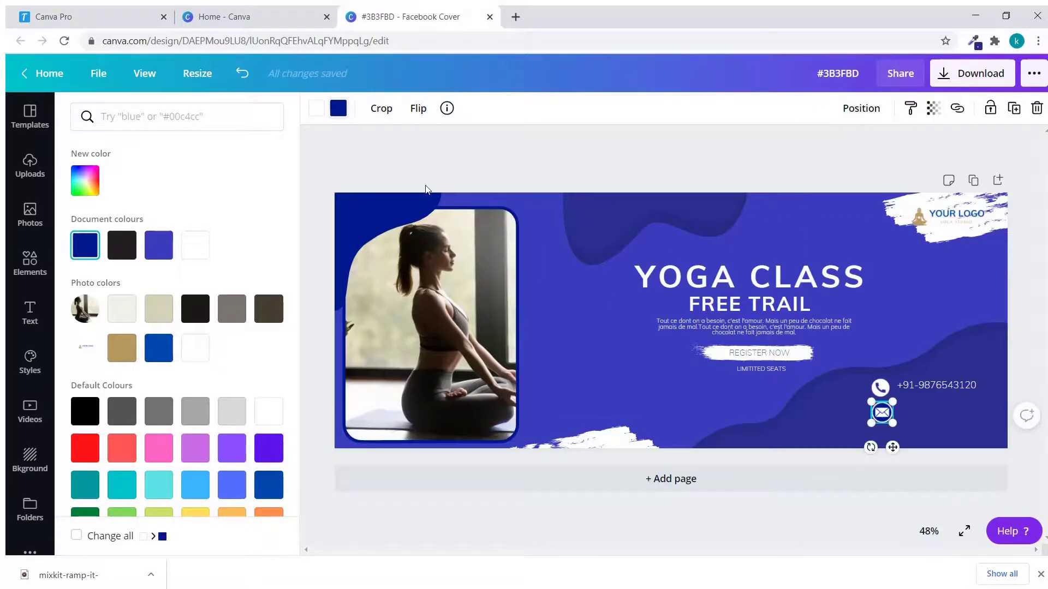
Add a body text line with the contact e-mail address and place it to the right of the envelope icon.
{"action": "left_click", "coordinate": [32, 311]}
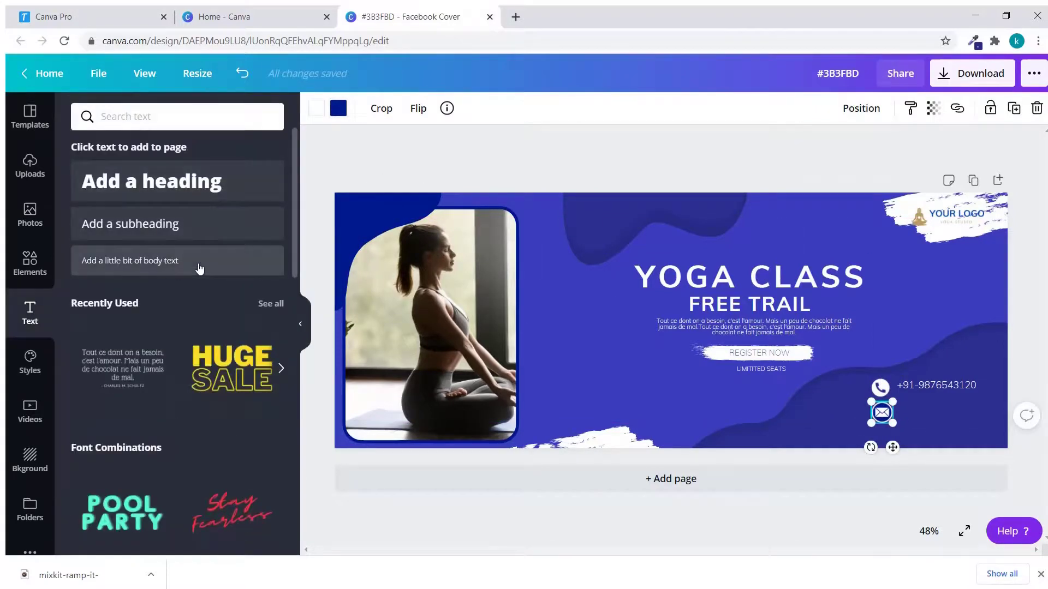
{"action": "left_click", "coordinate": [201, 263]}
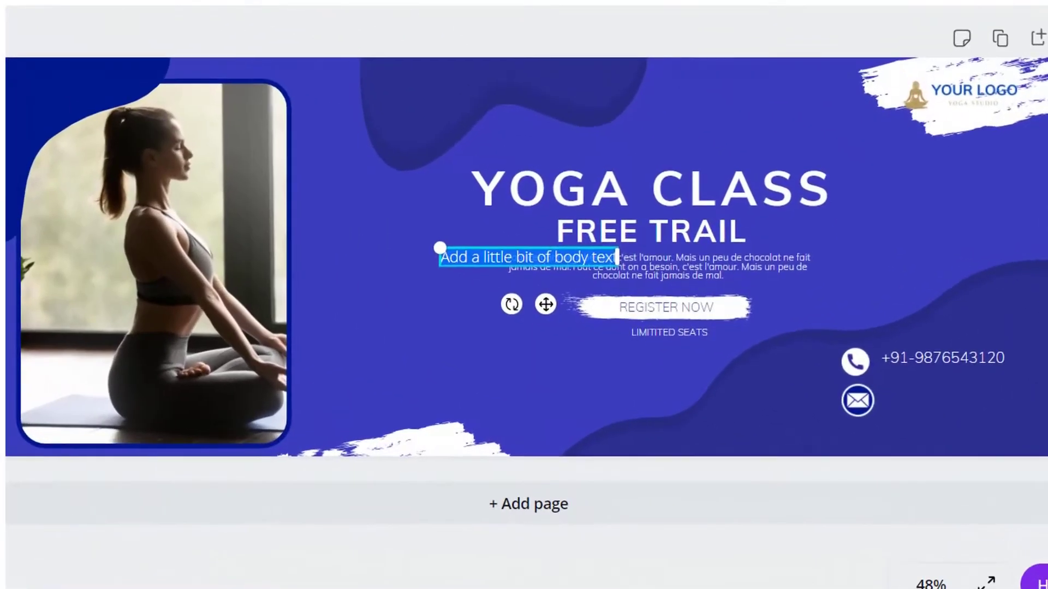
{"action": "type", "text": "dummy@gmail.com"}
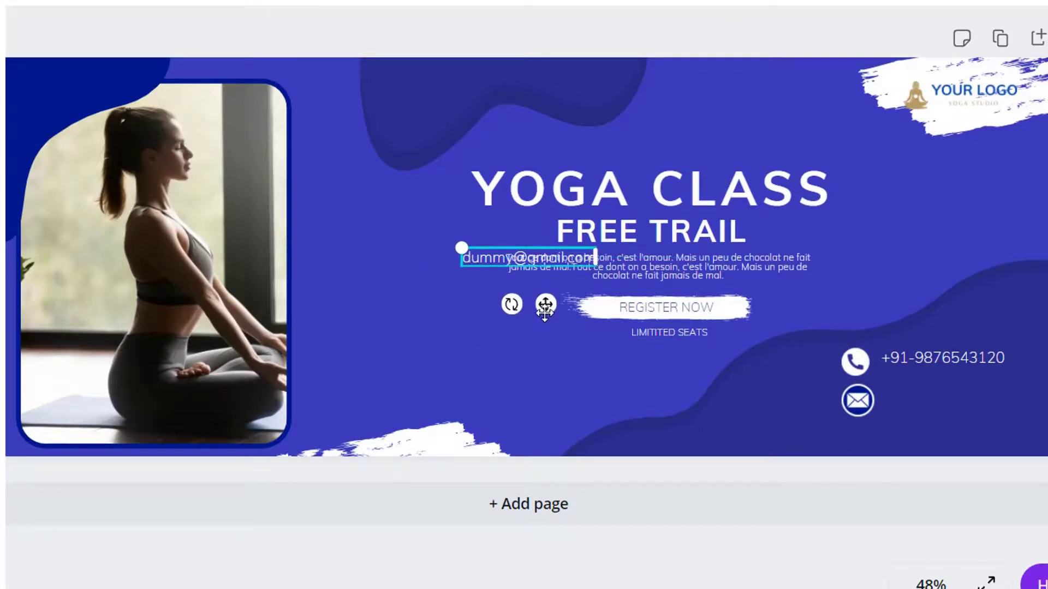
{"action": "left_click_drag", "start_coordinate": [544, 308], "coordinate": [968, 452]}
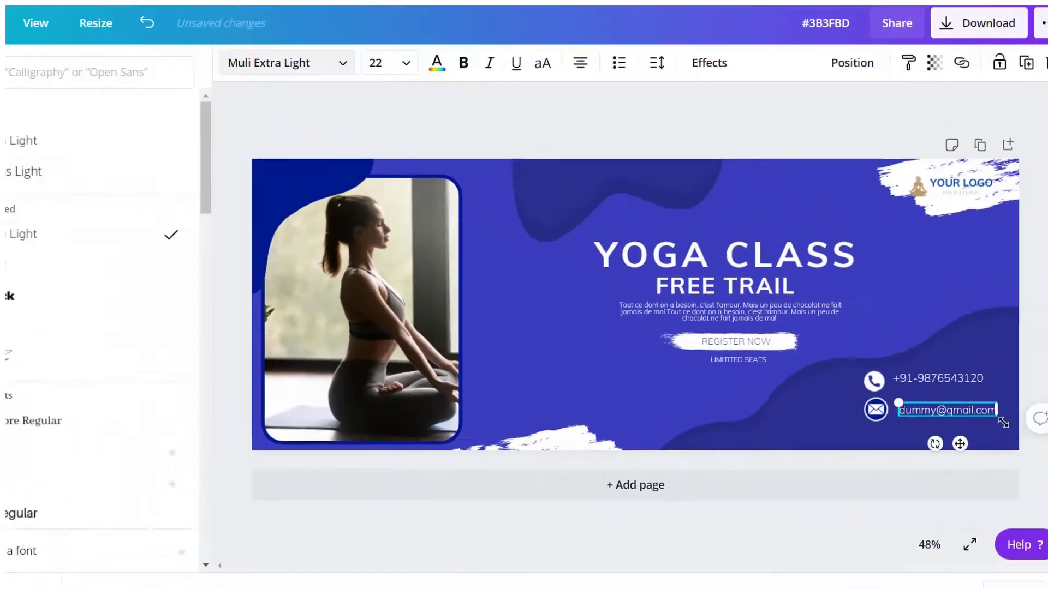
{"action": "left_click", "coordinate": [119, 68]}
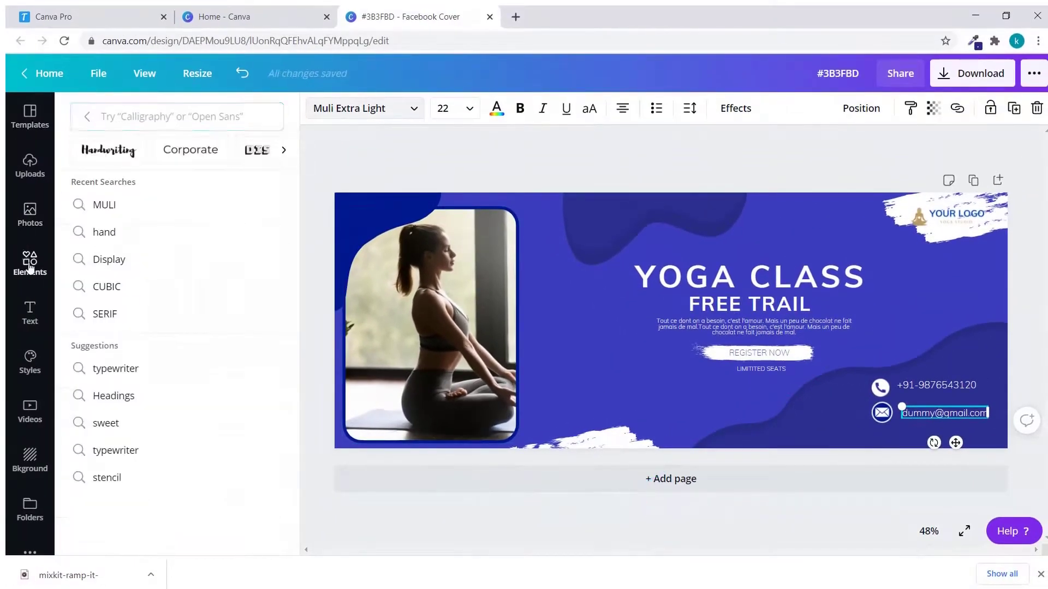
Search the elements for "website" and add a plain globe icon with grid lines to the cover.
{"action": "left_click", "coordinate": [31, 263]}
{"action": "left_click", "coordinate": [248, 118]}
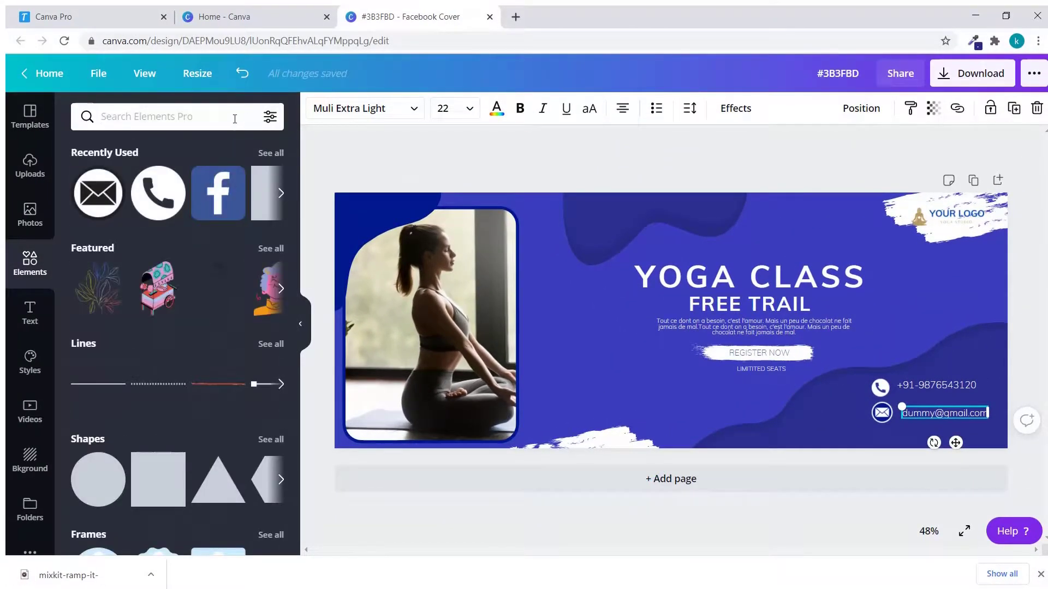
{"action": "key", "text": "Return"}
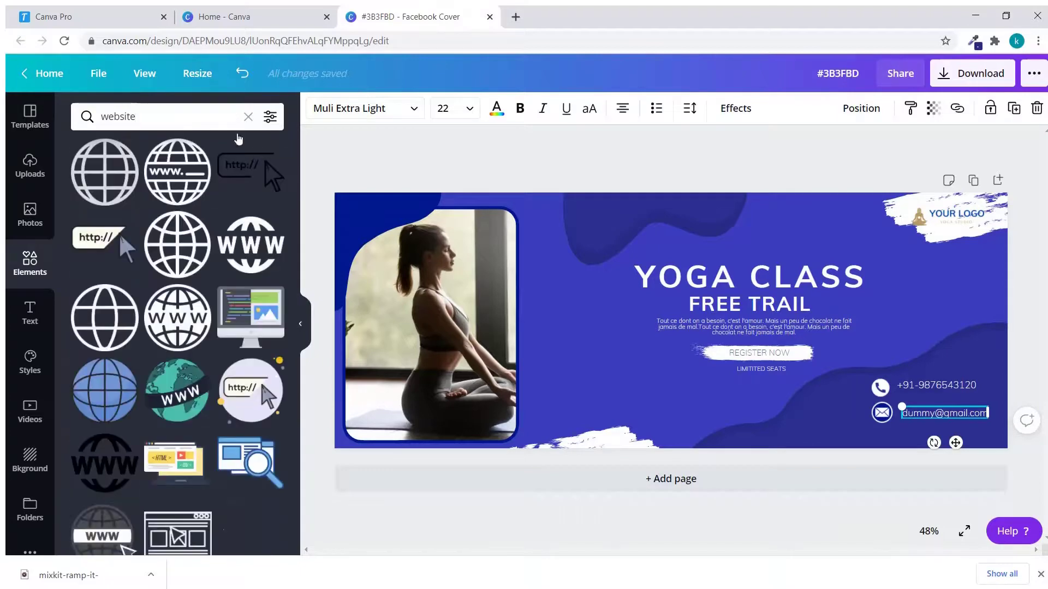
{"action": "scroll", "coordinate": [273, 246], "scroll_direction": "down", "scroll_amount": 2}
{"action": "scroll", "coordinate": [286, 346], "scroll_direction": "down", "scroll_amount": 2}
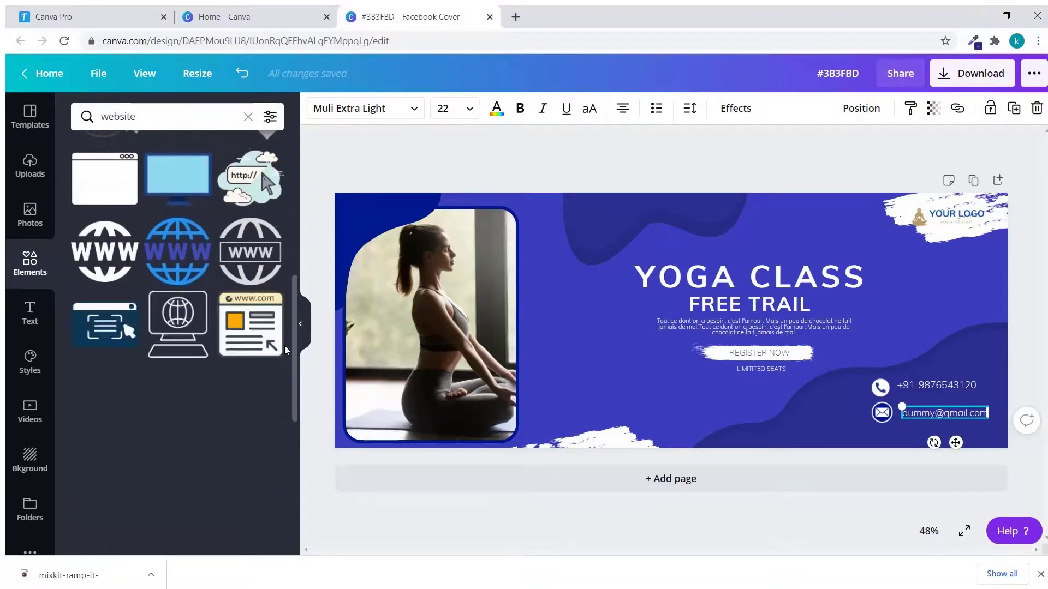
{"action": "scroll", "coordinate": [283, 345], "scroll_direction": "up", "scroll_amount": 6}
{"action": "left_click", "coordinate": [199, 273]}
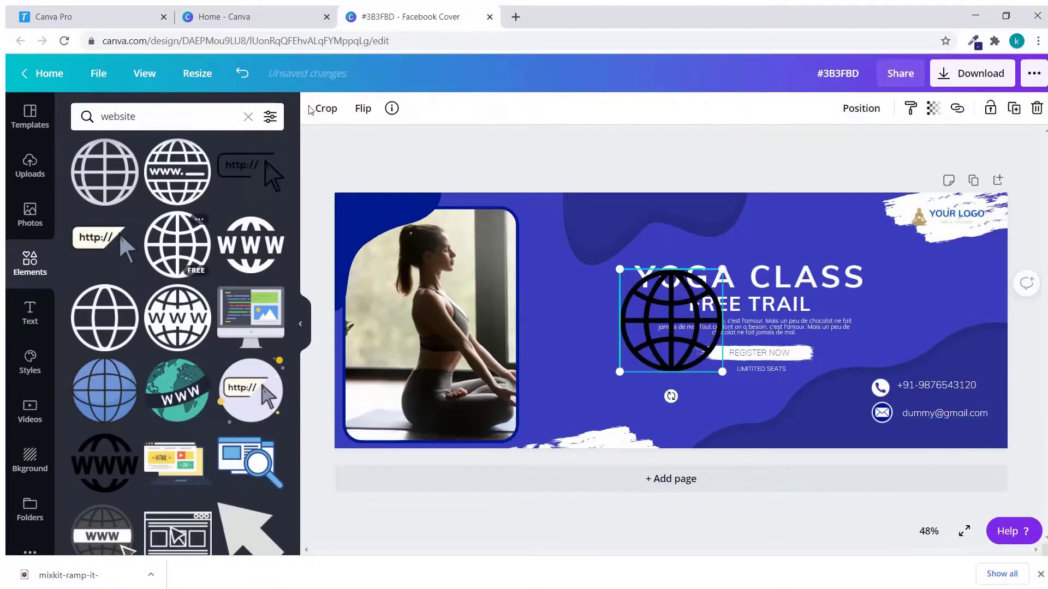
{"action": "key", "text": "ctrl+z"}
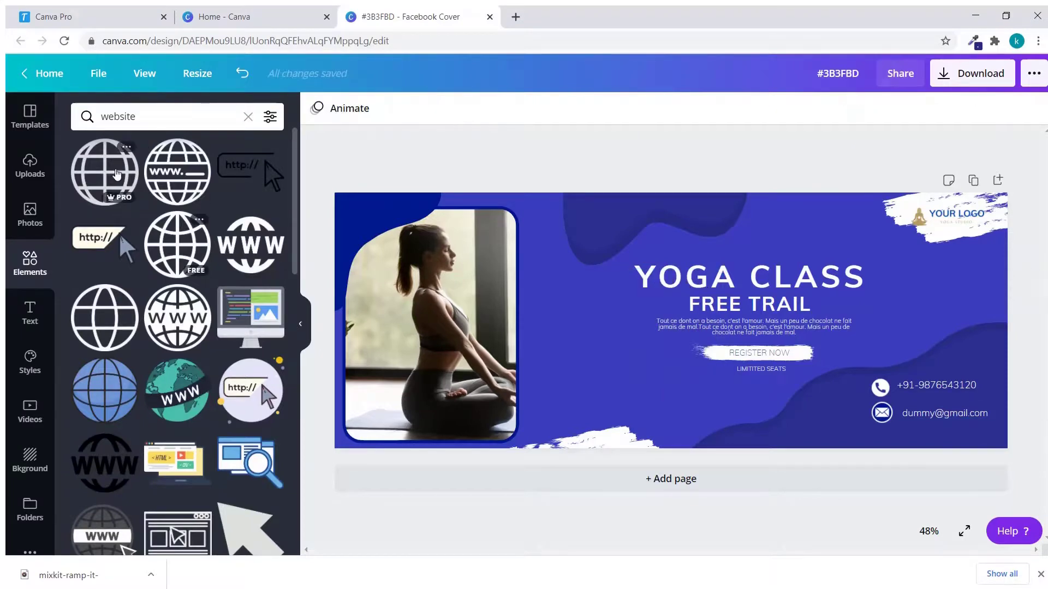
{"action": "key", "text": "ctrl+y"}
{"action": "key", "text": "ctrl+z"}
{"action": "key", "text": "ctrl+y"}
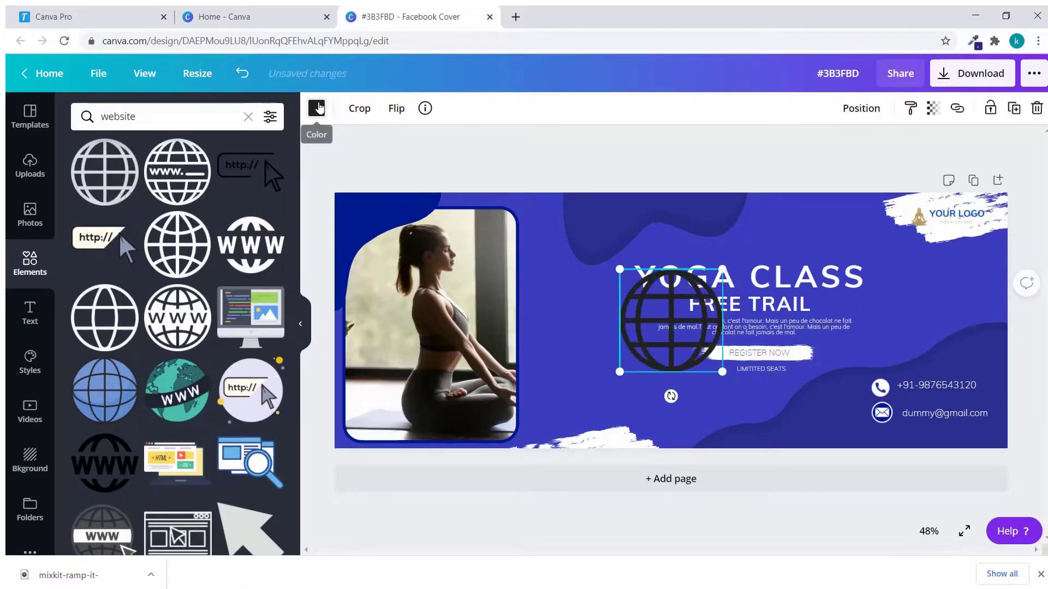
Recolor the globe icon white, shrink it and place it directly below the envelope icon.
{"action": "left_click", "coordinate": [316, 108]}
{"action": "left_click", "coordinate": [195, 245]}
{"action": "left_click_drag", "start_coordinate": [723, 370], "coordinate": [898, 476]}
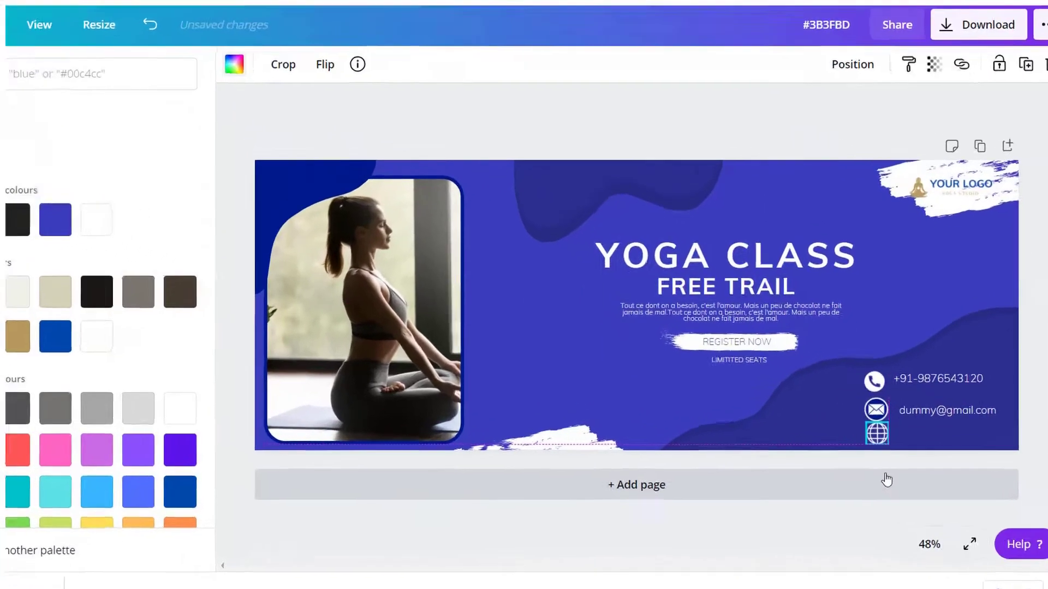
{"action": "left_click", "coordinate": [931, 413]}
{"action": "left_click_drag", "start_coordinate": [935, 408], "coordinate": [941, 436]}
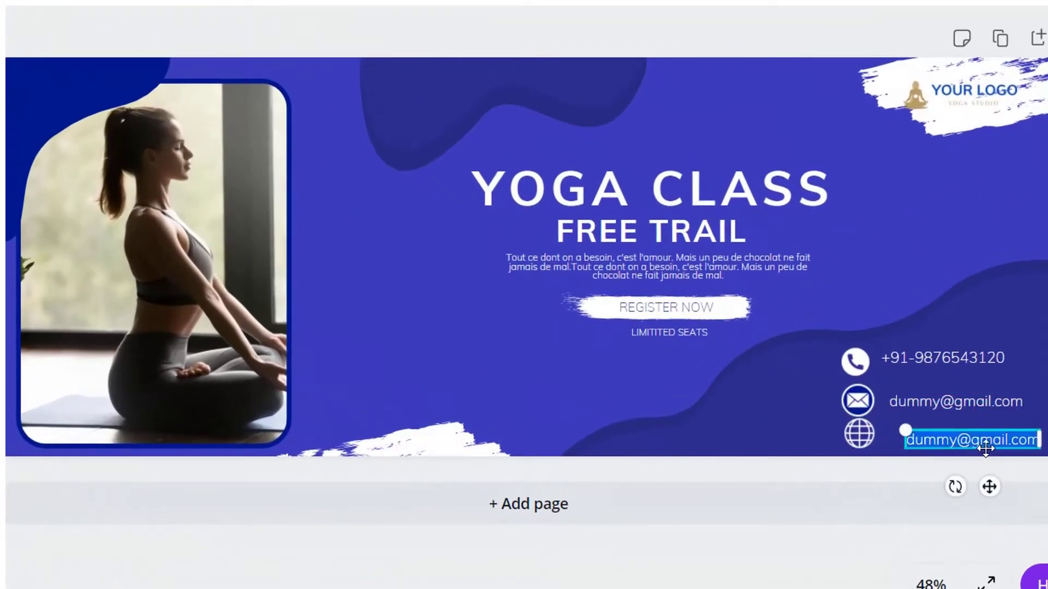
{"action": "type", "text": "www.y"}
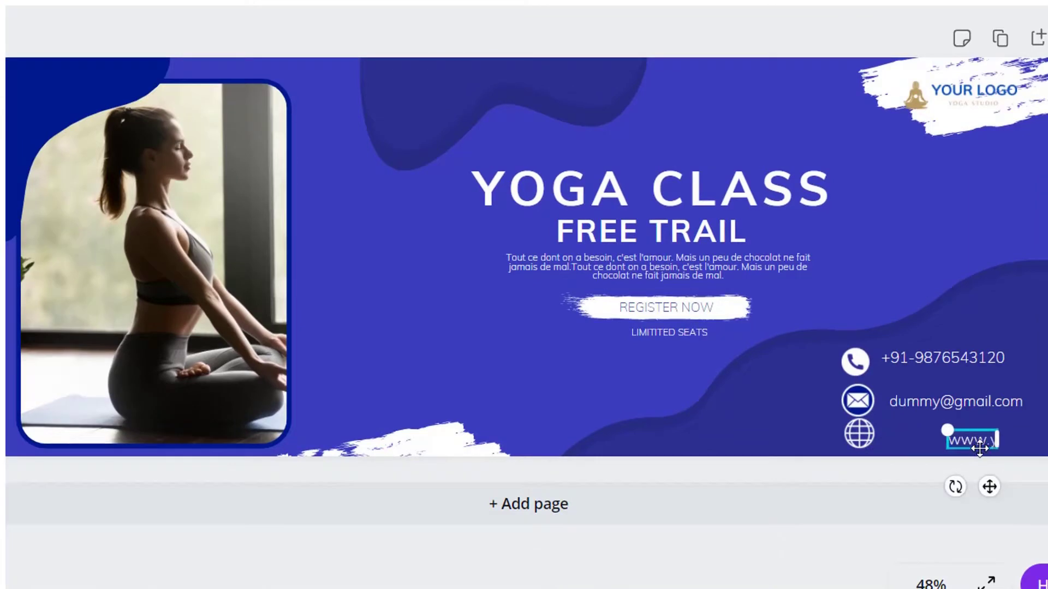
{"action": "type", "text": "ourbrand.com"}
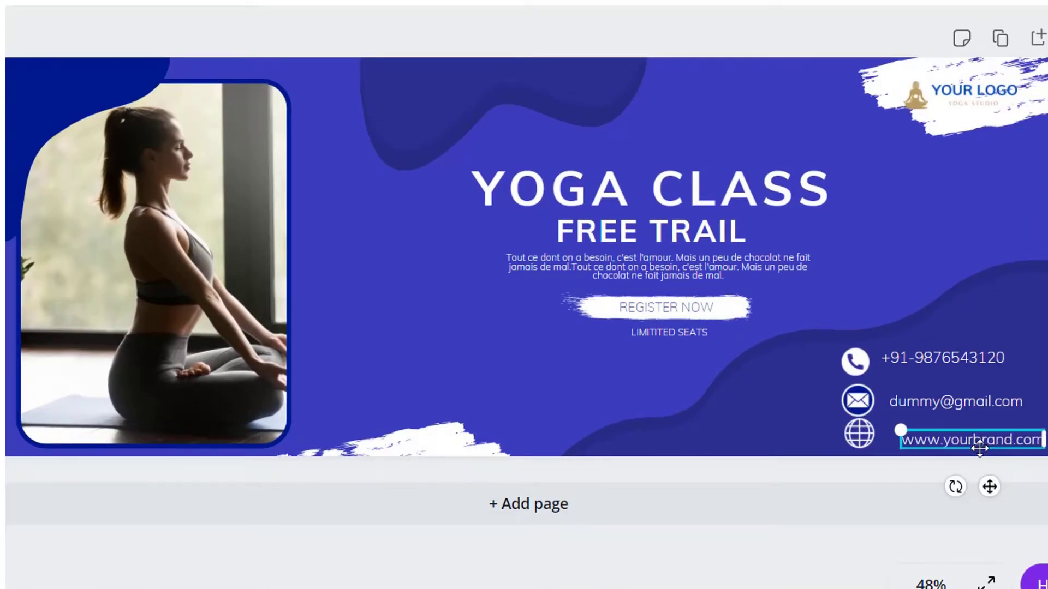
{"action": "key", "text": "Escape"}
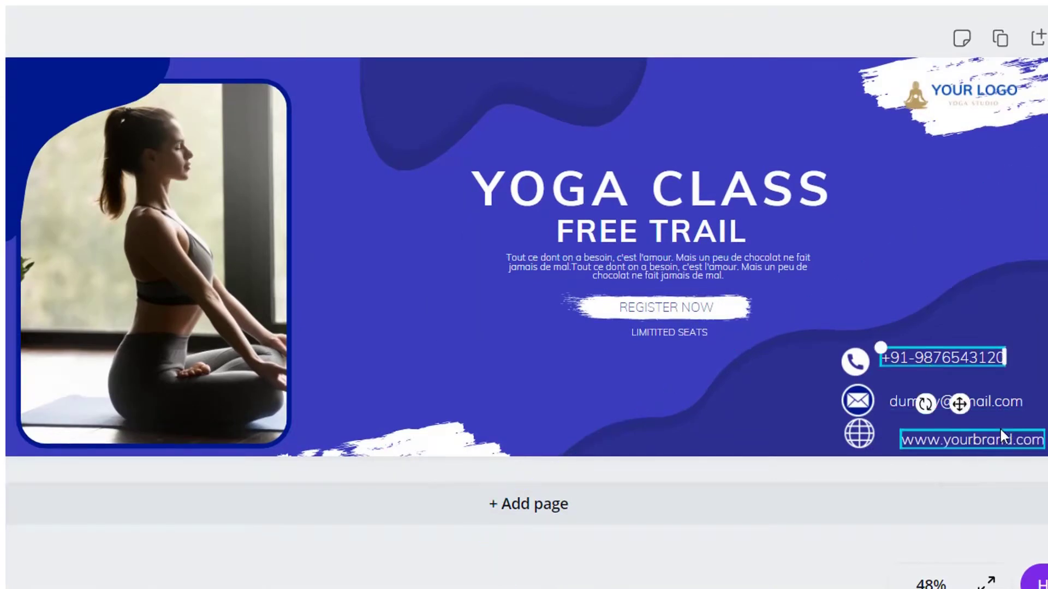
{"action": "left_click_drag", "start_coordinate": [1002, 440], "coordinate": [993, 435]}
Shrink the envelope and globe icons slightly and line them up below the phone icon.
{"action": "left_click", "coordinate": [860, 402]}
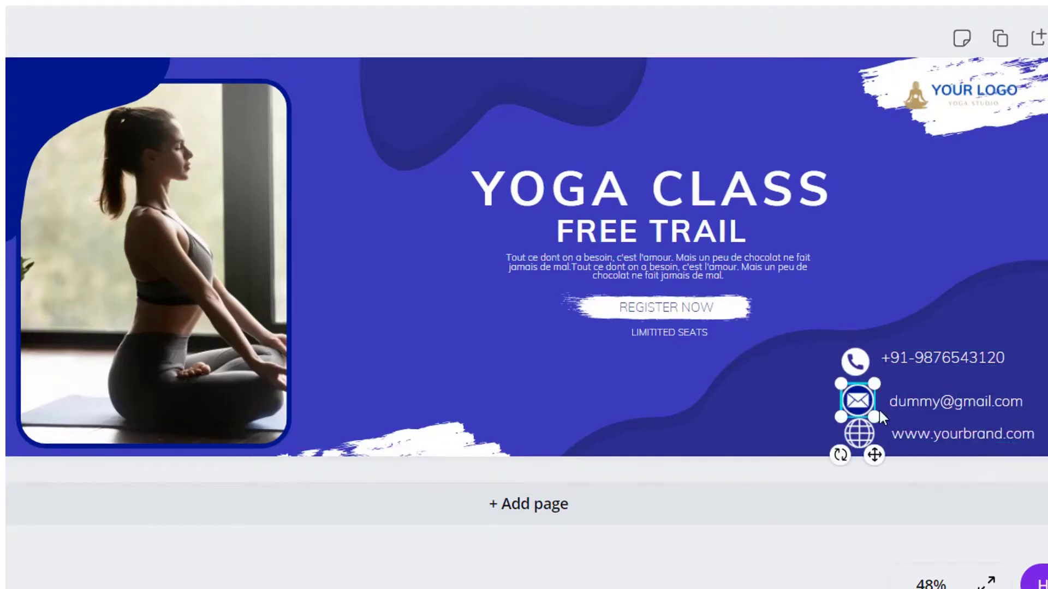
{"action": "left_click_drag", "start_coordinate": [877, 419], "coordinate": [869, 442]}
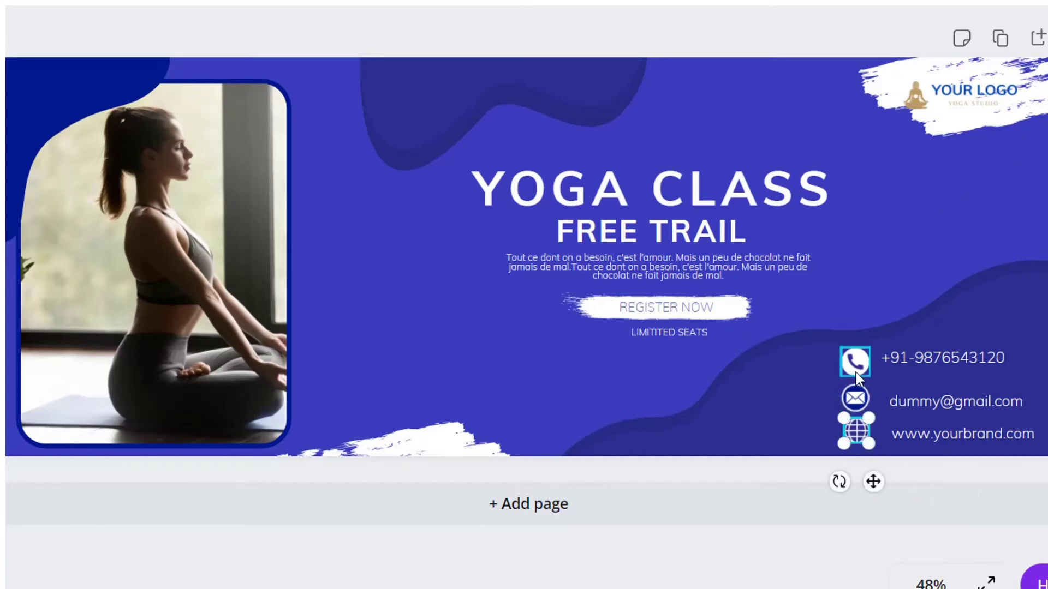
Group each contact icon with its own text line: phone with number, envelope with e-mail, and globe with website.
{"action": "left_click", "coordinate": [865, 371]}
{"action": "left_click_drag", "start_coordinate": [861, 370], "coordinate": [1028, 385]}
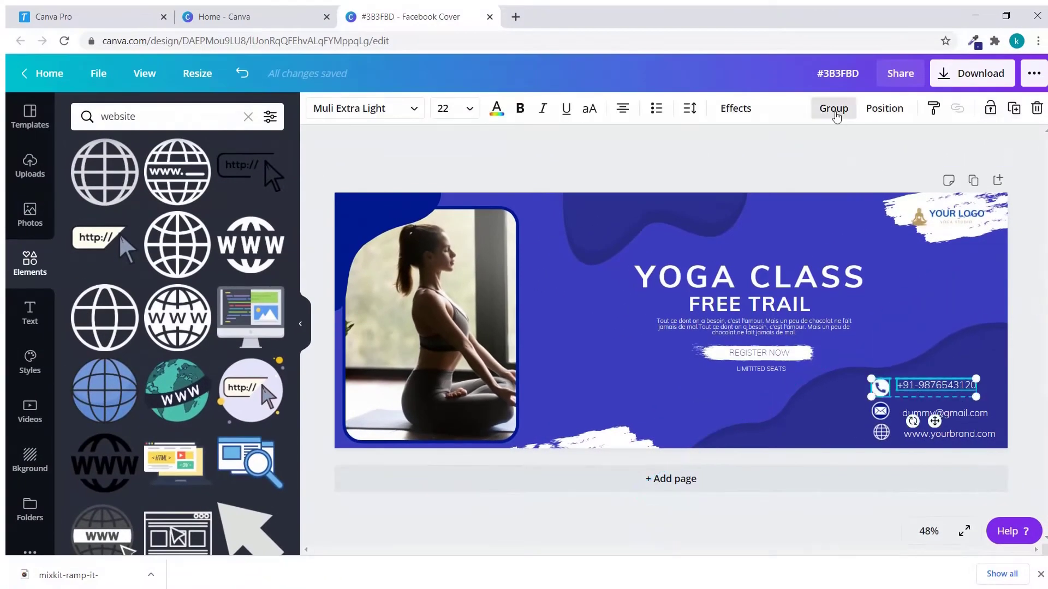
{"action": "left_click", "coordinate": [833, 108]}
{"action": "left_click", "coordinate": [864, 409]}
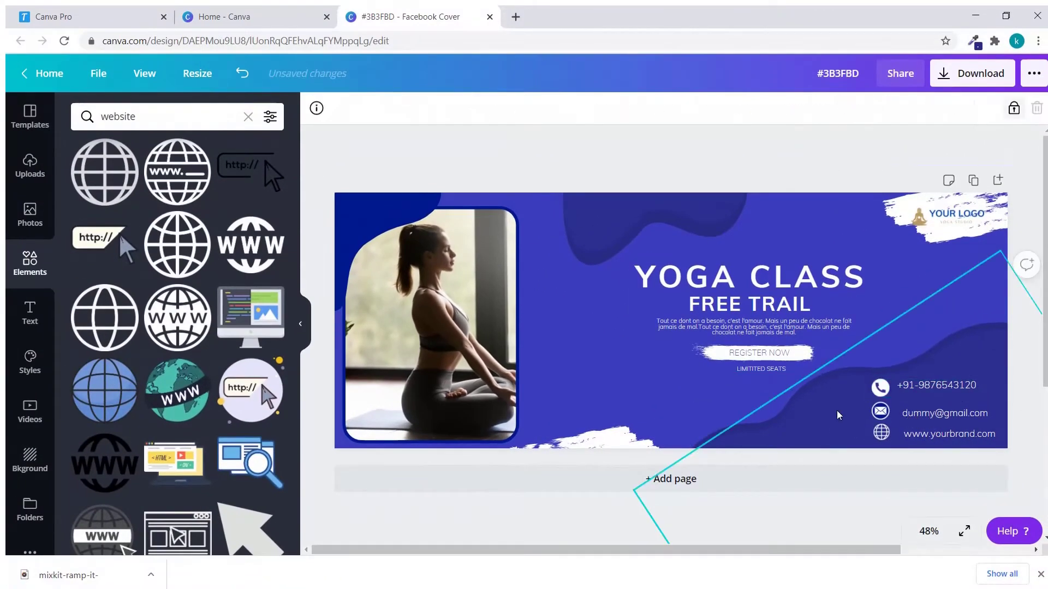
{"action": "left_click", "coordinate": [951, 416], "text": "shift"}
{"action": "left_click", "coordinate": [833, 108]}
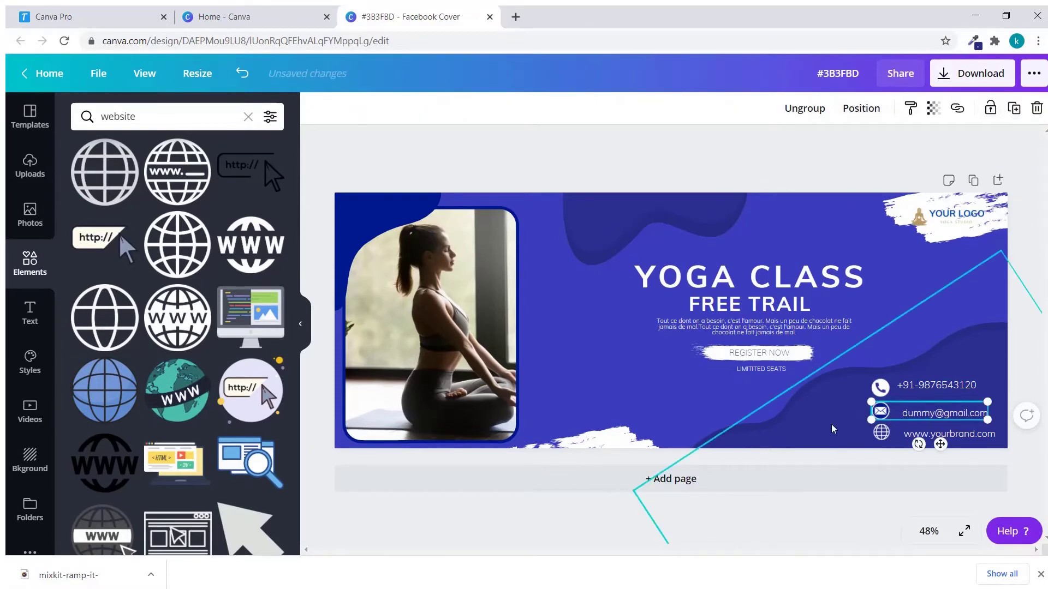
{"action": "left_click", "coordinate": [881, 433]}
{"action": "left_click", "coordinate": [950, 434], "text": "shift"}
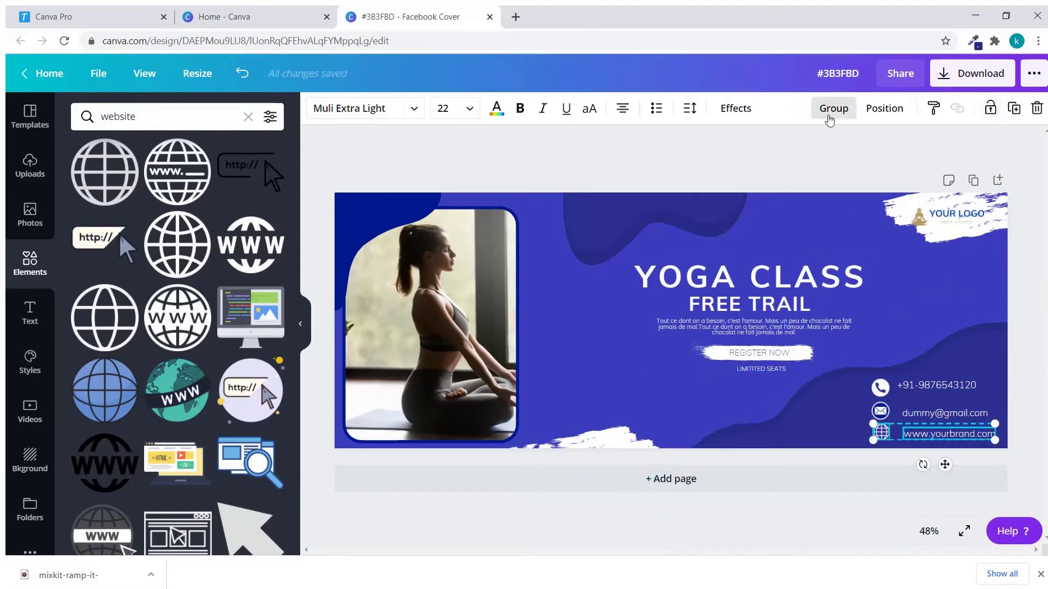
{"action": "left_click", "coordinate": [830, 112]}
Shift the three grouped contact rows slightly lower on the cover and line up their icons.
{"action": "left_click_drag", "start_coordinate": [915, 426], "coordinate": [932, 389]}
{"action": "left_click", "coordinate": [912, 416]}
{"action": "left_click", "coordinate": [932, 386]}
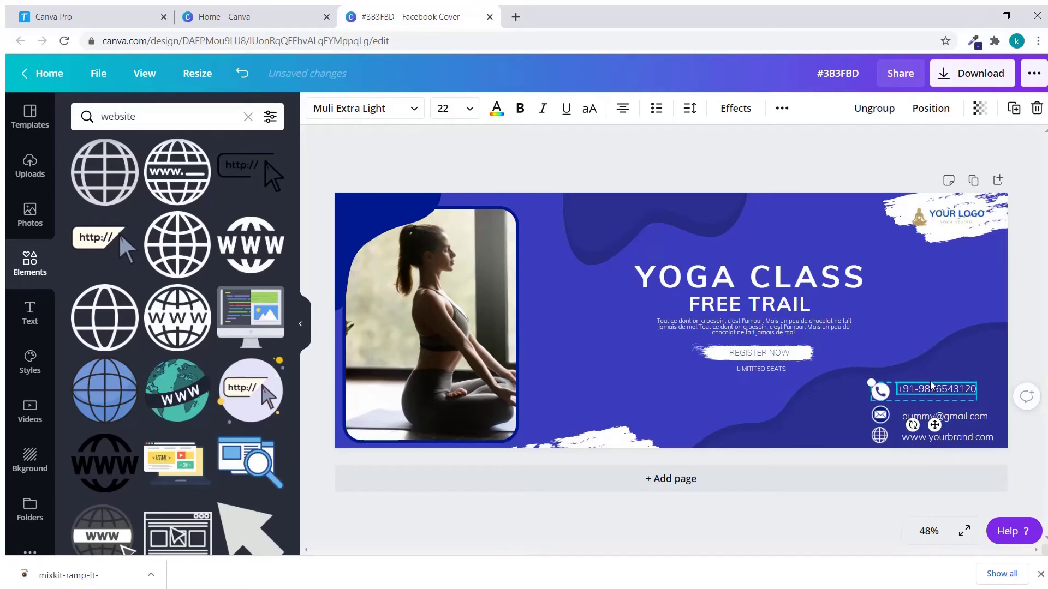
Ungroup the phone row and move the phone number to line up with its icon and the e-mail text below.
{"action": "left_click", "coordinate": [875, 108]}
{"action": "left_click", "coordinate": [1026, 335]}
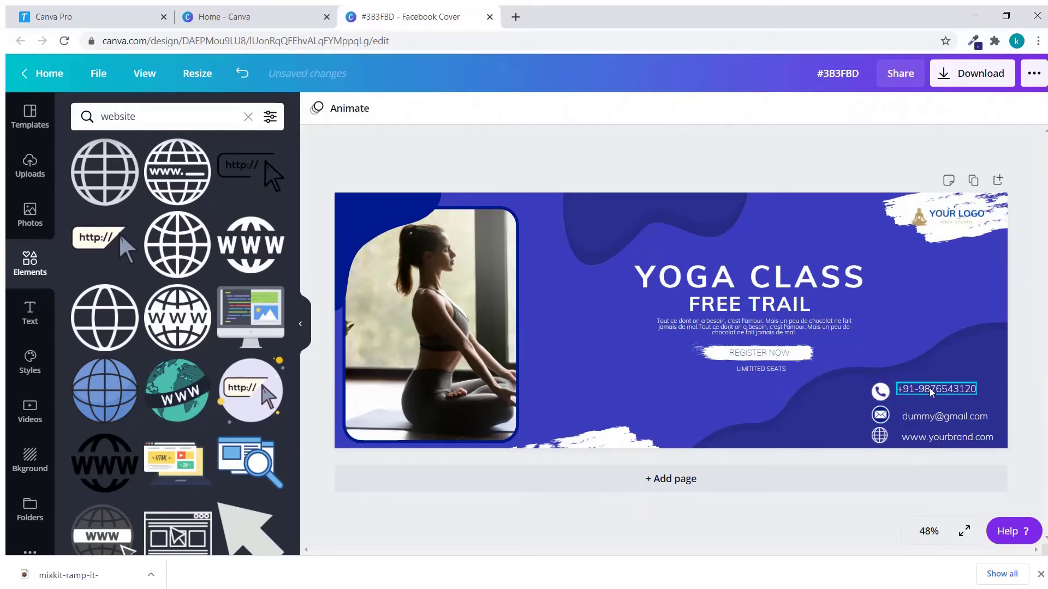
{"action": "left_click", "coordinate": [931, 388]}
{"action": "left_click_drag", "start_coordinate": [931, 389], "coordinate": [931, 393]}
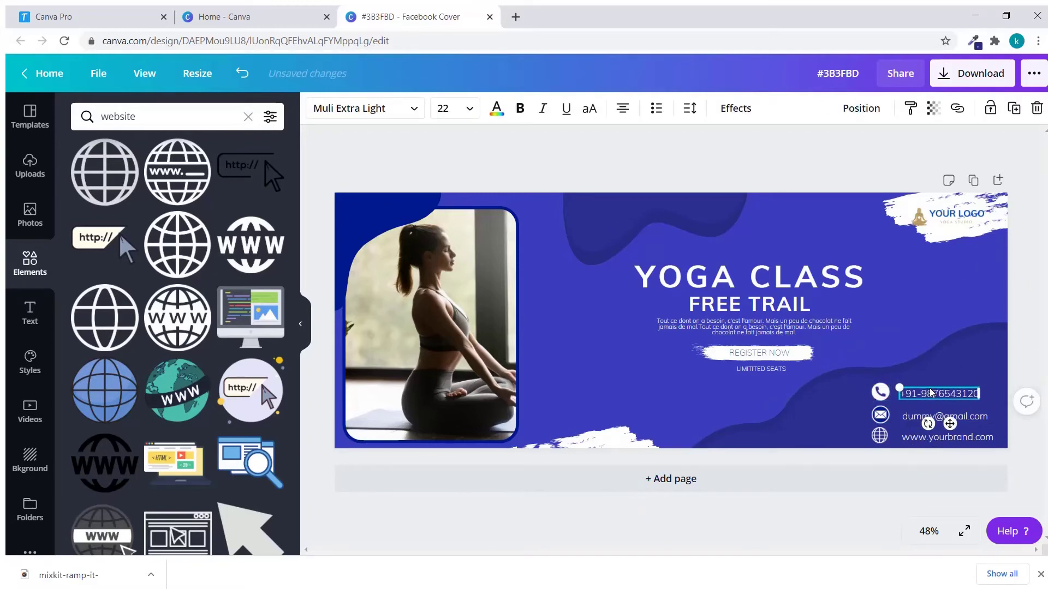
{"action": "left_click", "coordinate": [1025, 368]}
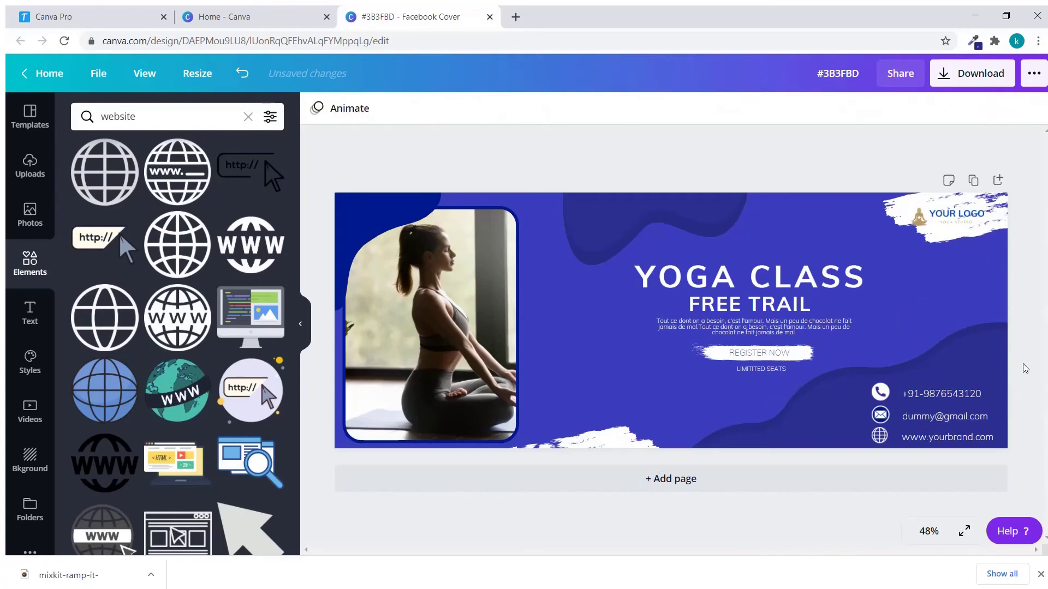